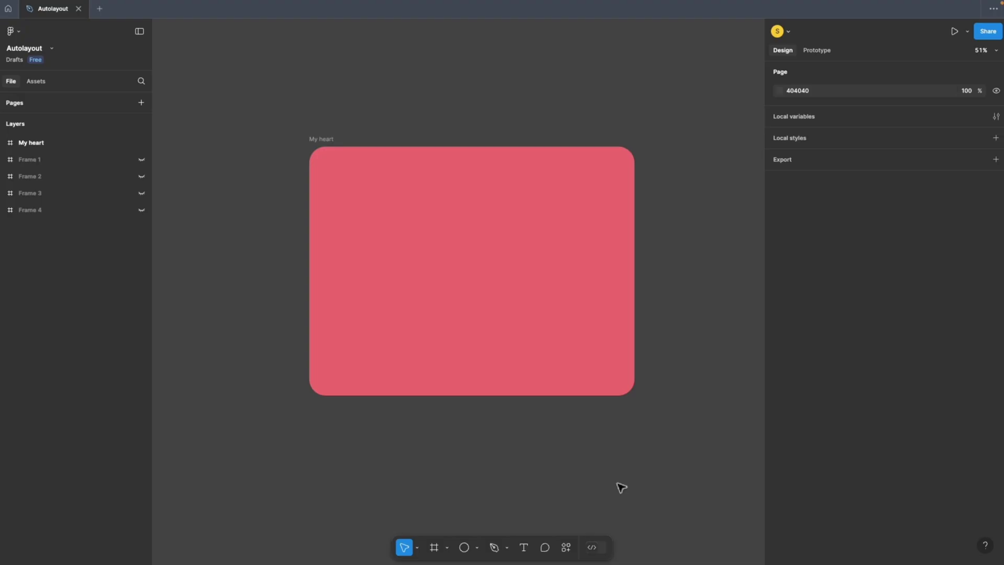
# Step: Place the Frame 1 portrait inside the My heart frame, centred horizontally and vertically
pyautogui.click(496, 289)
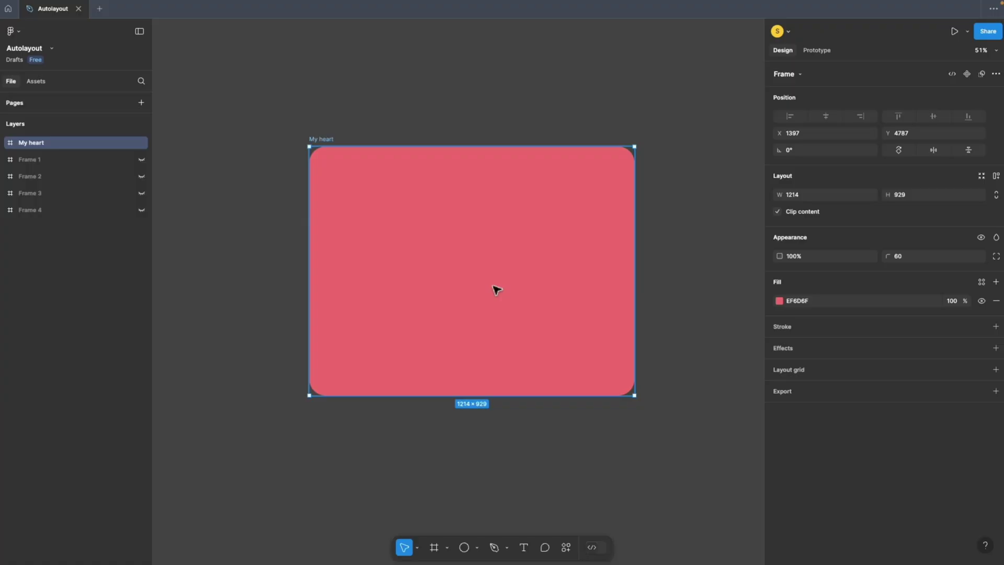
pyautogui.scroll(1, 496, 290)
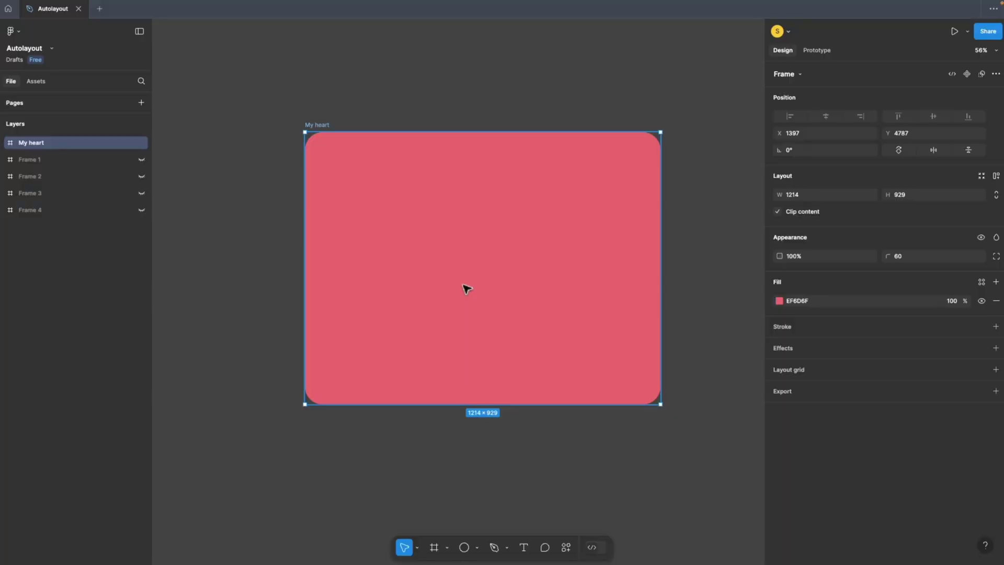
pyautogui.scroll(-2, 468, 289)
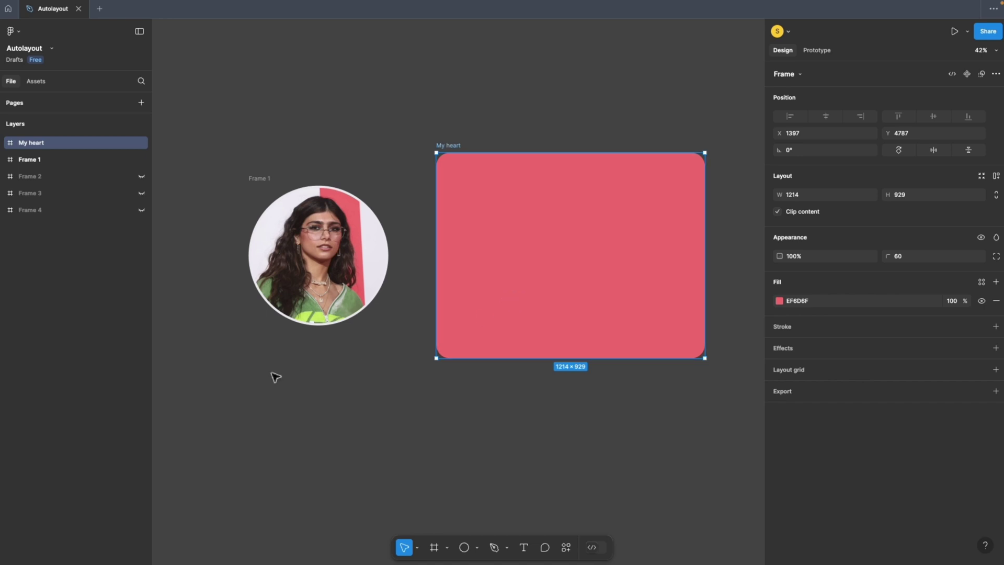
pyautogui.click(304, 365)
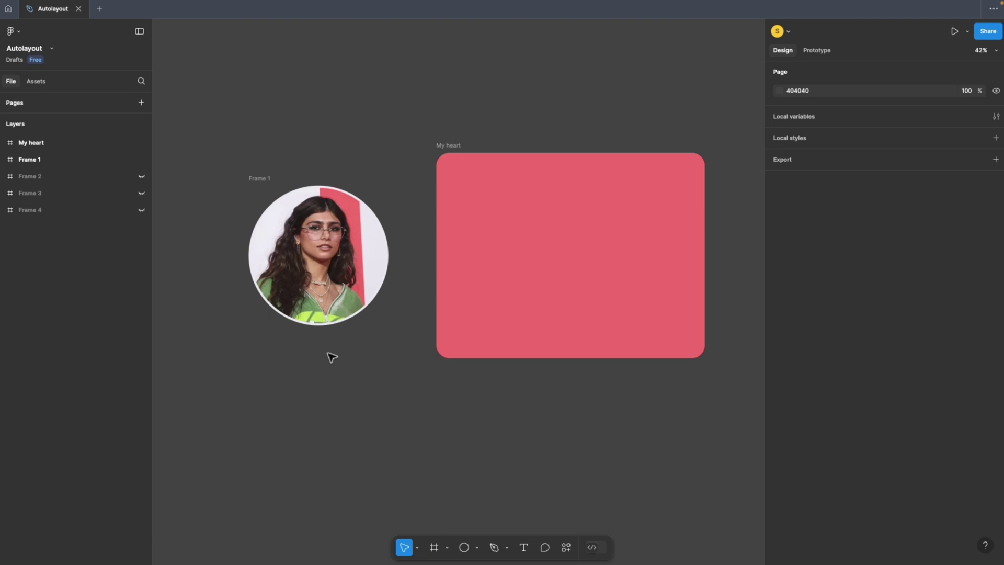
pyautogui.moveTo(293, 203); pyautogui.dragTo(538, 198)
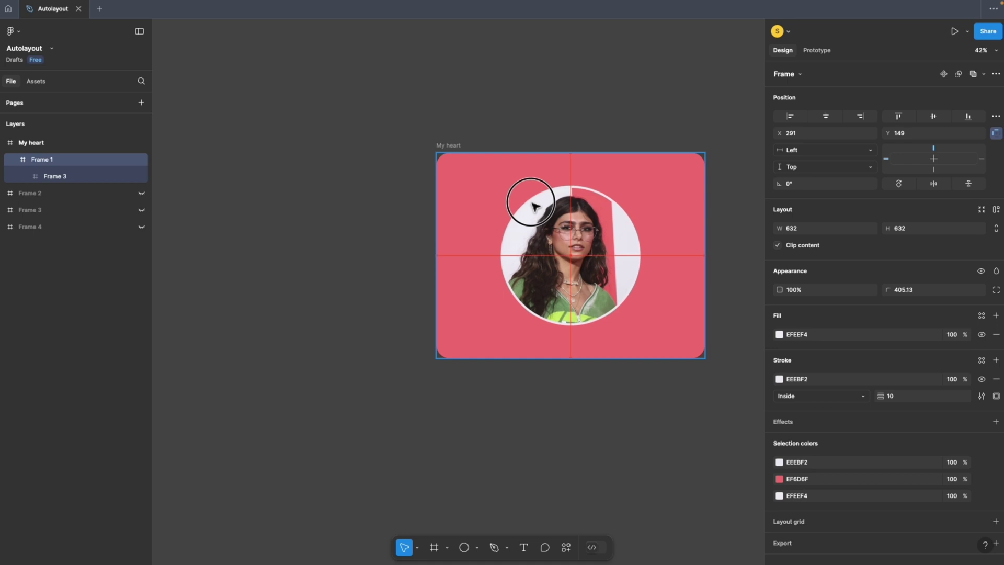
pyautogui.hscroll(3, 523, 199)
pyautogui.scroll(2, 470, 172)
pyautogui.click(433, 93)
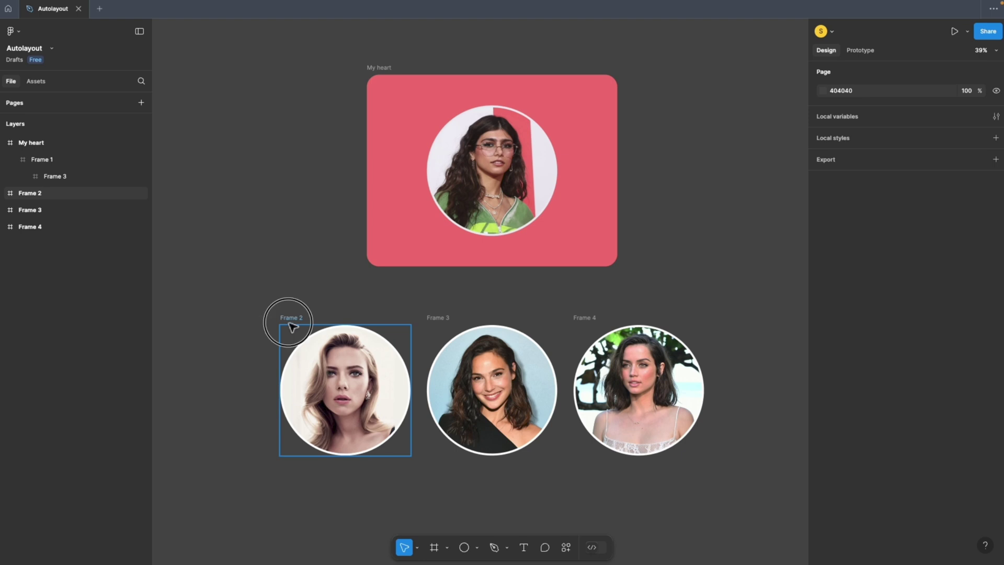
# Step: Place Frame 2 inside the My heart frame, overlapping Frame 1's right edge, and widen My heart to about 1666
pyautogui.click(302, 347)
pyautogui.moveTo(302, 347); pyautogui.dragTo(565, 154)
pyautogui.click(382, 68)
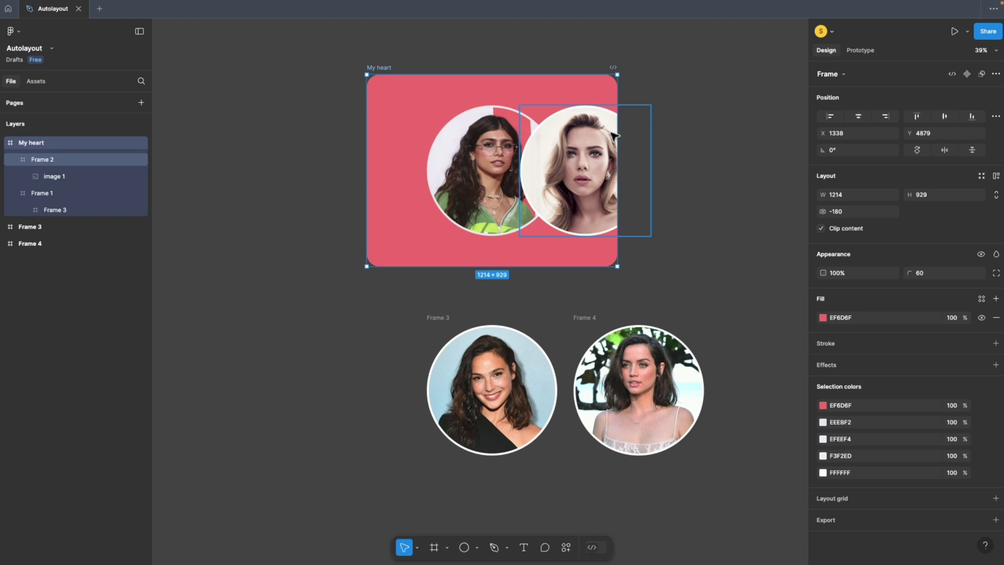
pyautogui.moveTo(618, 126); pyautogui.dragTo(712, 132)
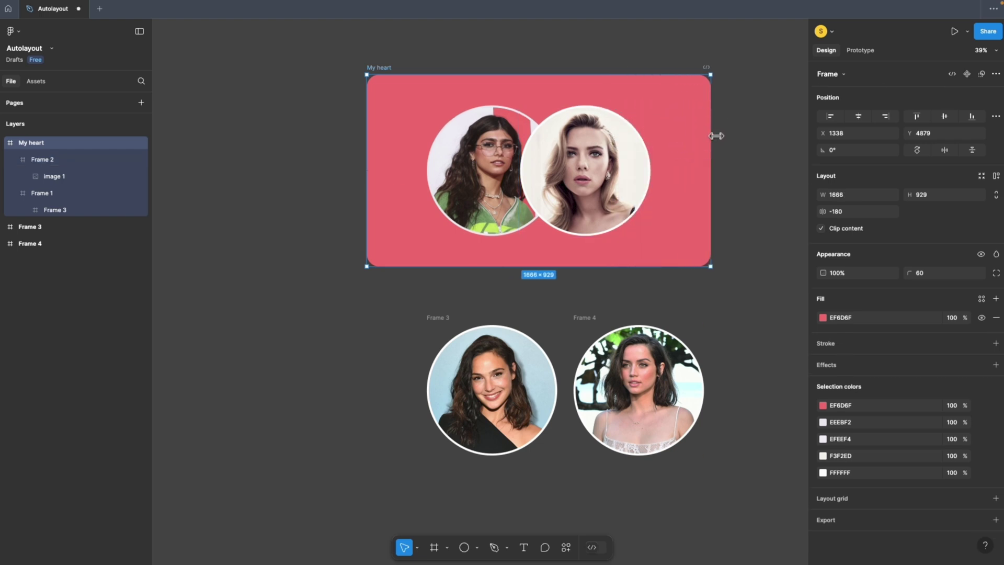
# Step: Place Frame 3 inside My heart, overlapping Frame 2's right edge, and widen My heart to fit all three portraits
pyautogui.hscroll(5, 737, 162)
pyautogui.click(691, 226)
pyautogui.moveTo(384, 333); pyautogui.dragTo(587, 131)
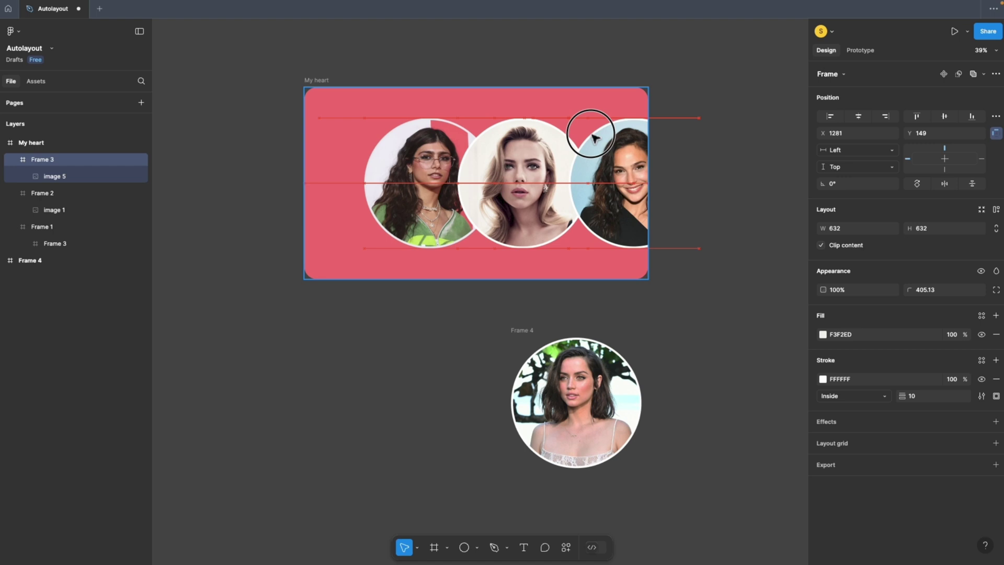
pyautogui.click(350, 85)
pyautogui.moveTo(647, 139); pyautogui.dragTo(753, 150)
pyautogui.moveTo(675, 319); pyautogui.dragTo(655, 316)
pyautogui.click(652, 328)
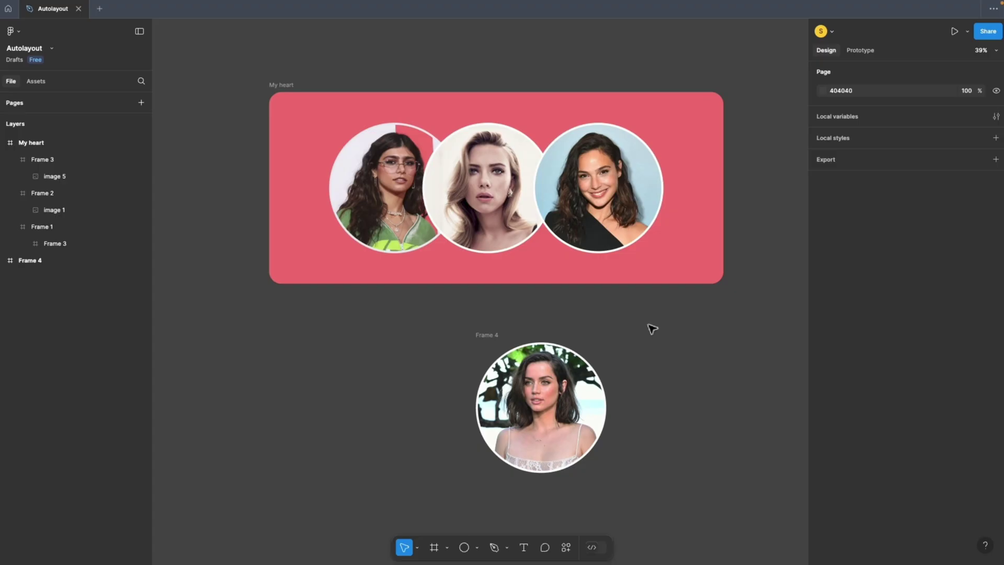
# Step: Undo the manual placement of Frame 2 and Frame 3 and the widening of the My heart frame
pyautogui.hotkey('ctrl', 'z')
pyautogui.hotkey('ctrl', 'z')
pyautogui.hotkey('ctrl', 'z')
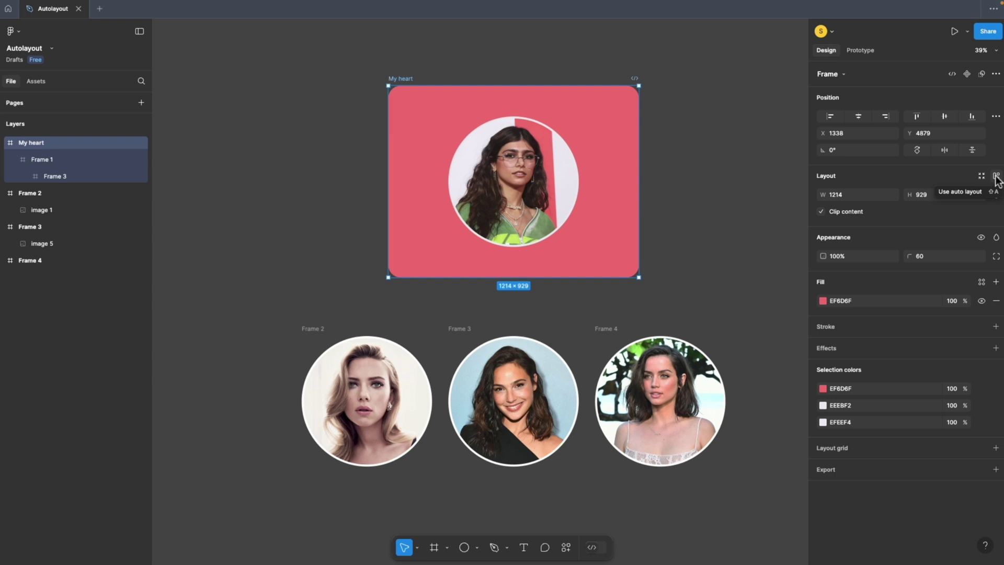
# Step: Apply horizontal auto layout with centre alignment to the My heart frame
pyautogui.click(996, 176)
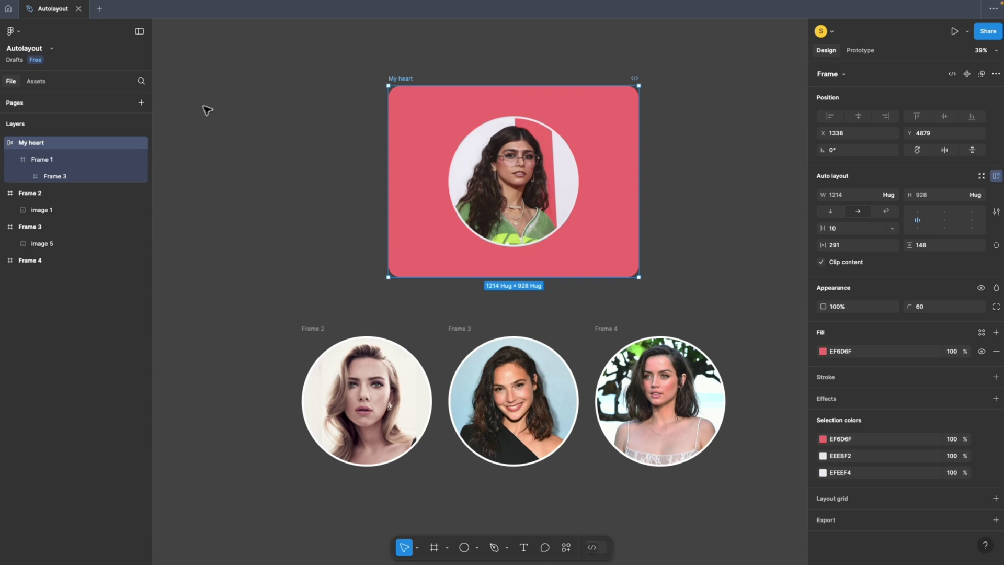
pyautogui.hotkey('alt', 'l')
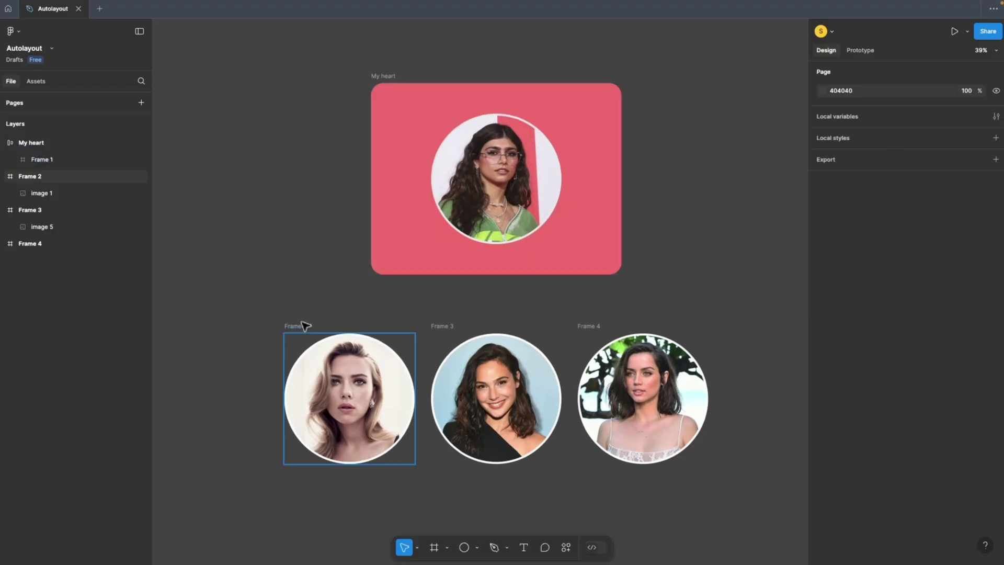
# Step: Try adding Frame 2 beside Frame 1 inside the My heart auto layout frame
pyautogui.click(294, 326)
pyautogui.moveTo(305, 326); pyautogui.dragTo(539, 255)
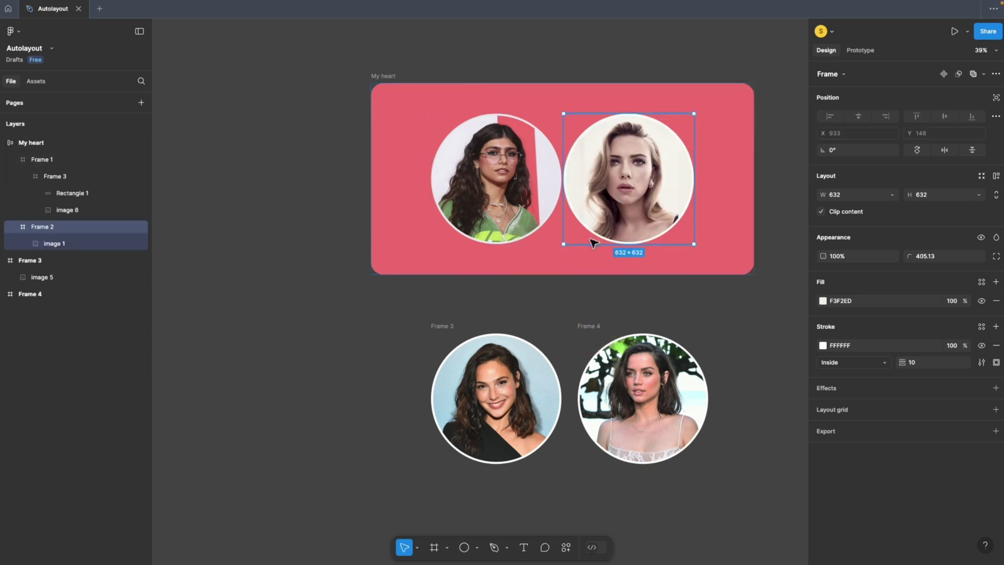
pyautogui.hscroll(2, 576, 246)
pyautogui.scroll(1, 575, 245)
pyautogui.click(591, 71)
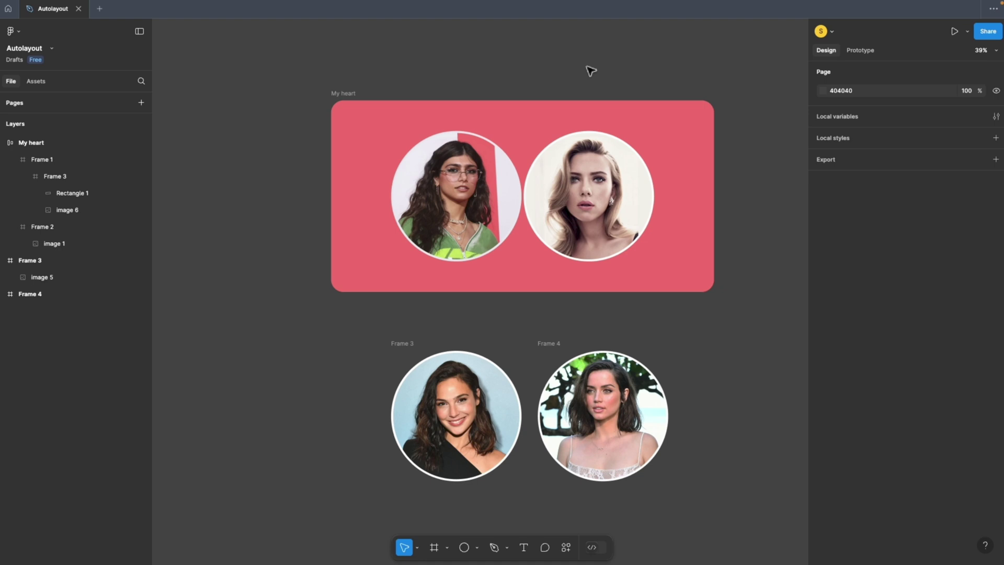
# Step: Undo the addition of Frame 2 and select the My heart frame to check its width
pyautogui.hotkey('ctrl', 'z')
pyautogui.click(522, 67)
pyautogui.hscroll(-2, 522, 67)
pyautogui.click(423, 77)
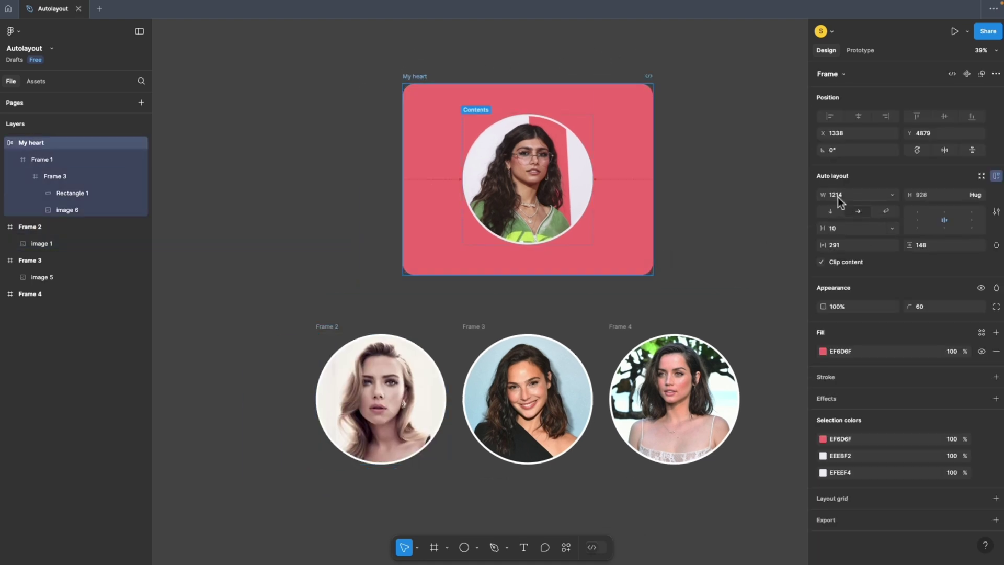
# Step: Move Frame 2 into the My heart auto layout frame, directly to the right of Frame 1
pyautogui.click(335, 329)
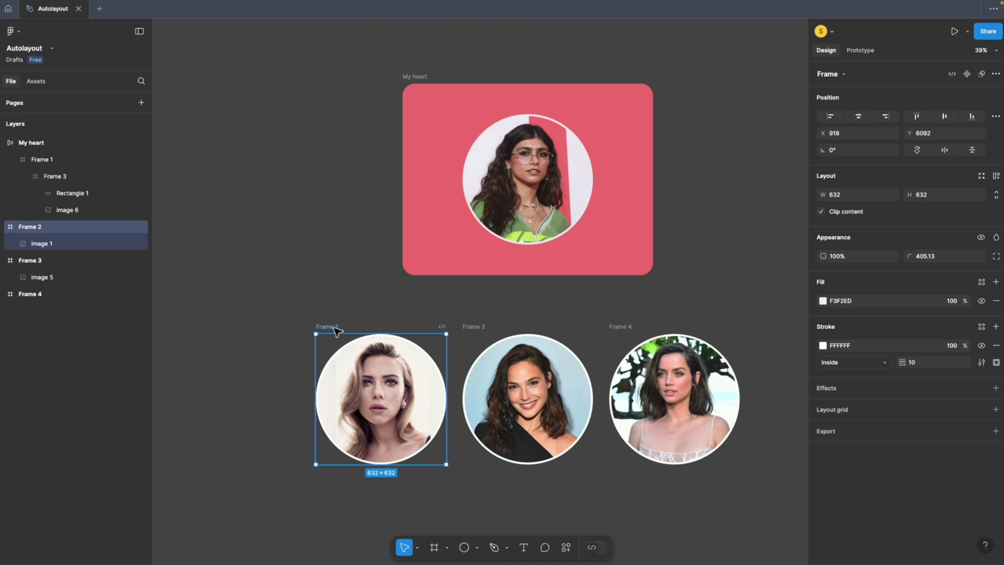
pyautogui.moveTo(335, 330); pyautogui.dragTo(559, 253)
pyautogui.moveTo(602, 291); pyautogui.dragTo(519, 296)
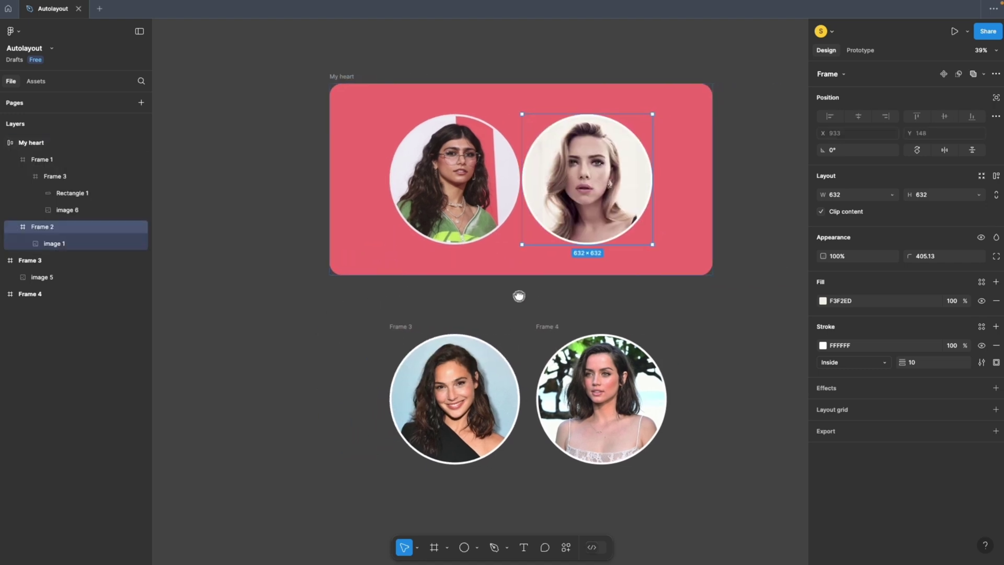
# Step: Inspect the My heart frame's auto layout sizing, spacing and individual padding settings
pyautogui.click(351, 76)
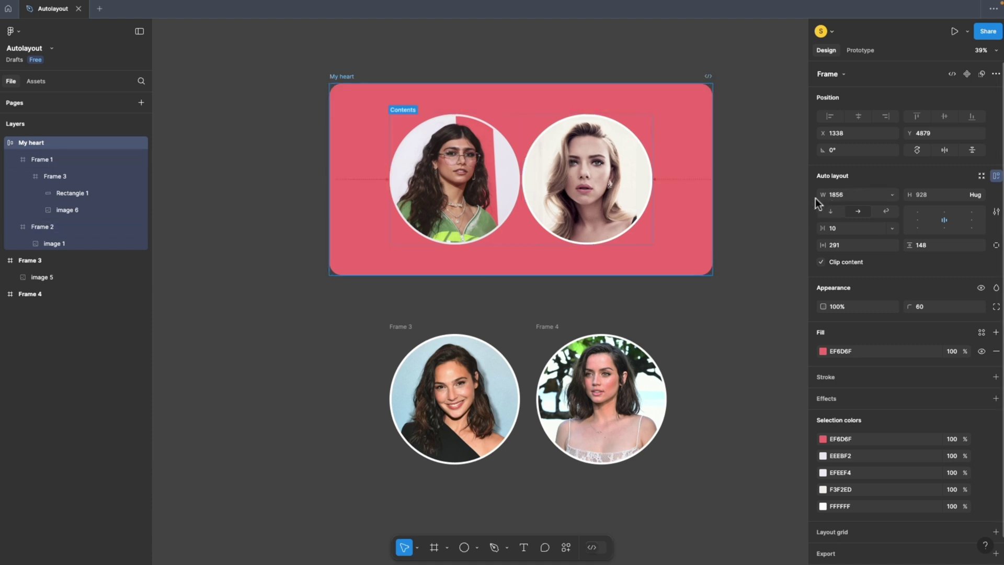
pyautogui.moveTo(811, 198); pyautogui.dragTo(762, 200)
pyautogui.hscroll(2, 635, 186)
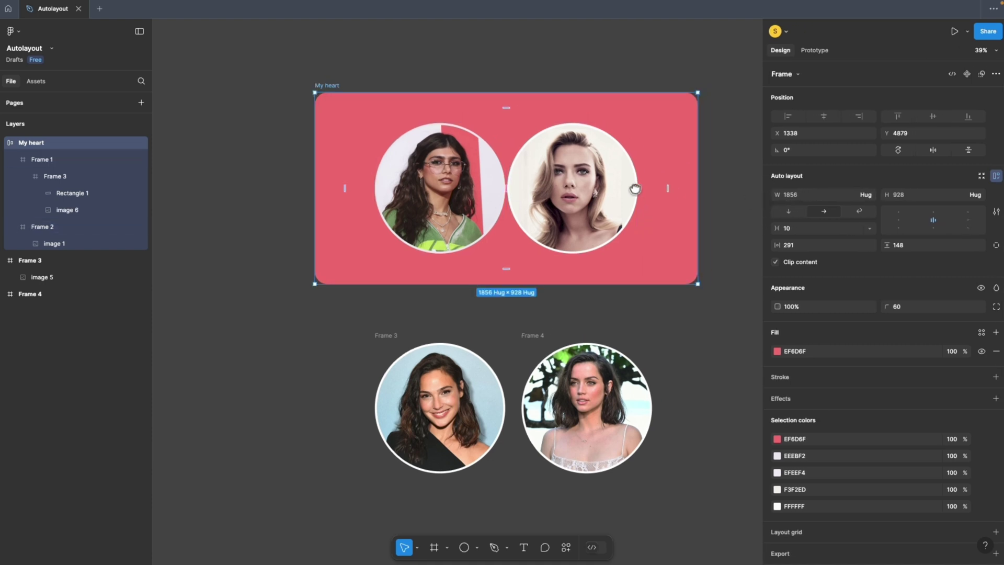
pyautogui.scroll(1, 616, 195)
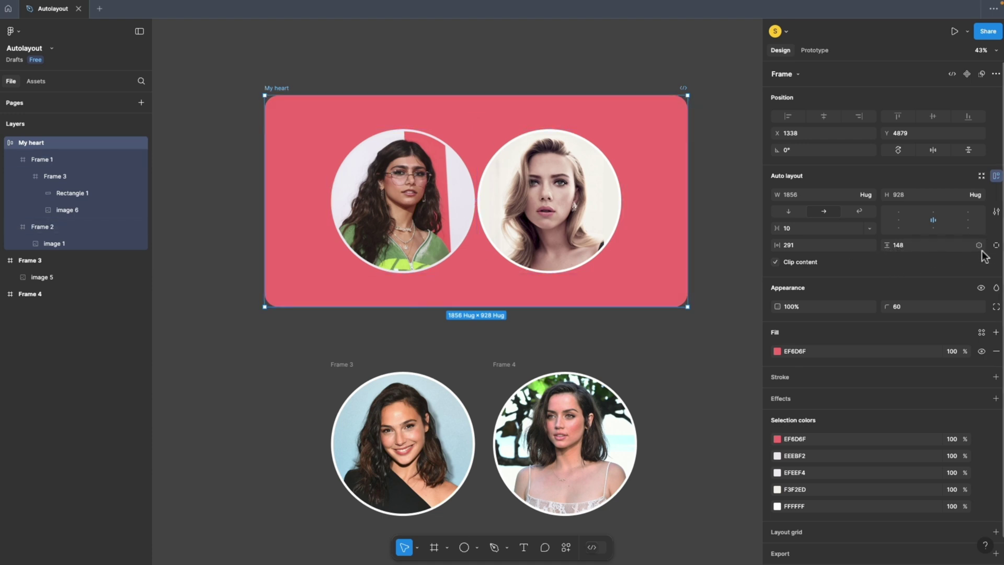
pyautogui.click(996, 245)
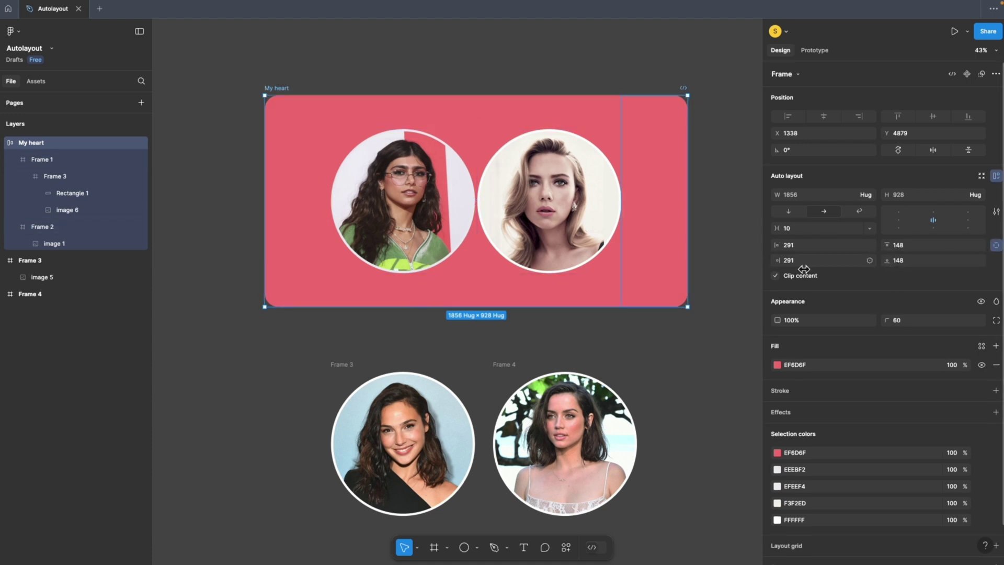
pyautogui.click(996, 245)
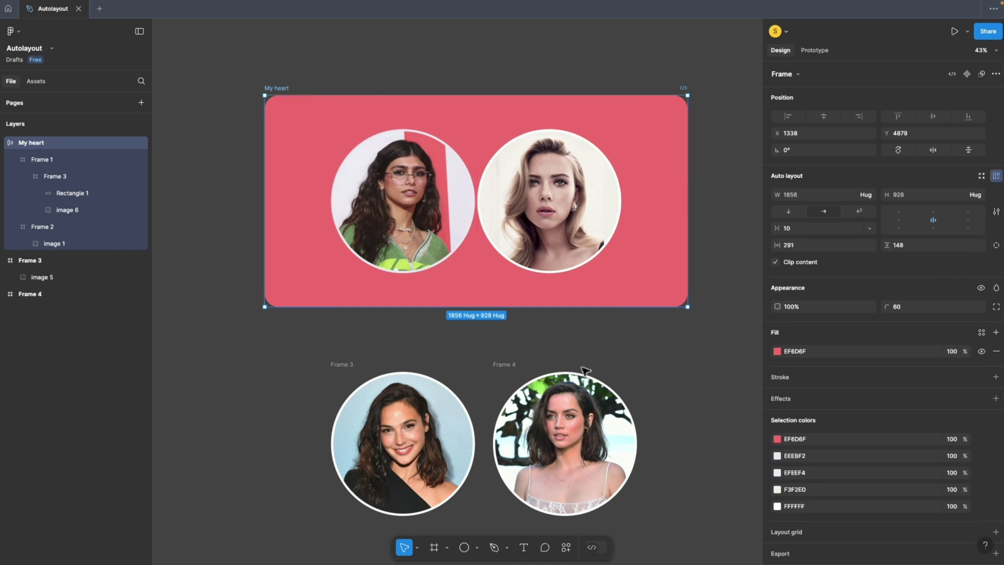
# Step: Add Frame 3 to the My heart auto layout frame, after Frame 2
pyautogui.click(396, 339)
pyautogui.scroll(-2, 398, 335)
pyautogui.scroll(-2, 366, 319)
pyautogui.click(313, 332)
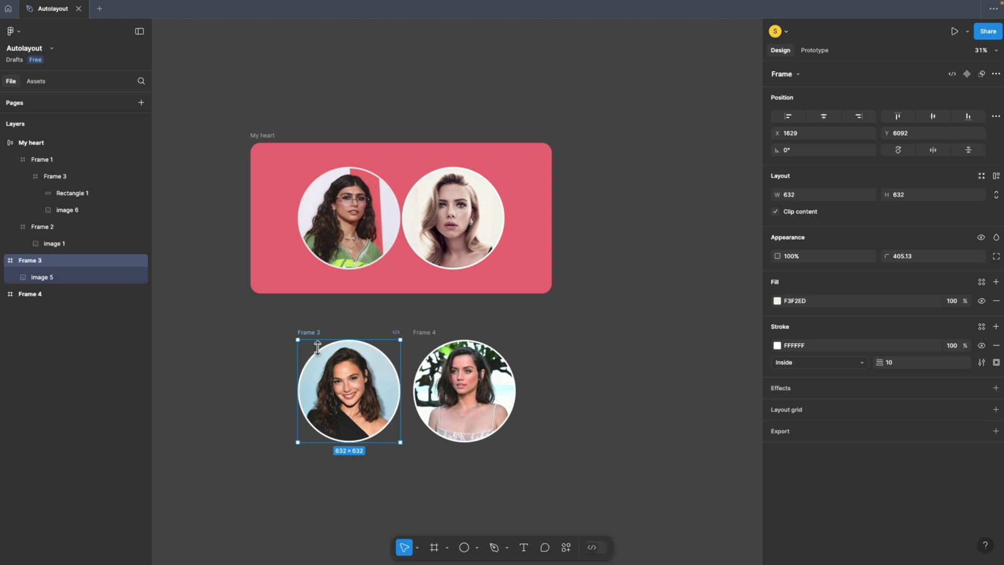
pyautogui.moveTo(322, 323); pyautogui.dragTo(533, 303)
pyautogui.scroll(2, 575, 329)
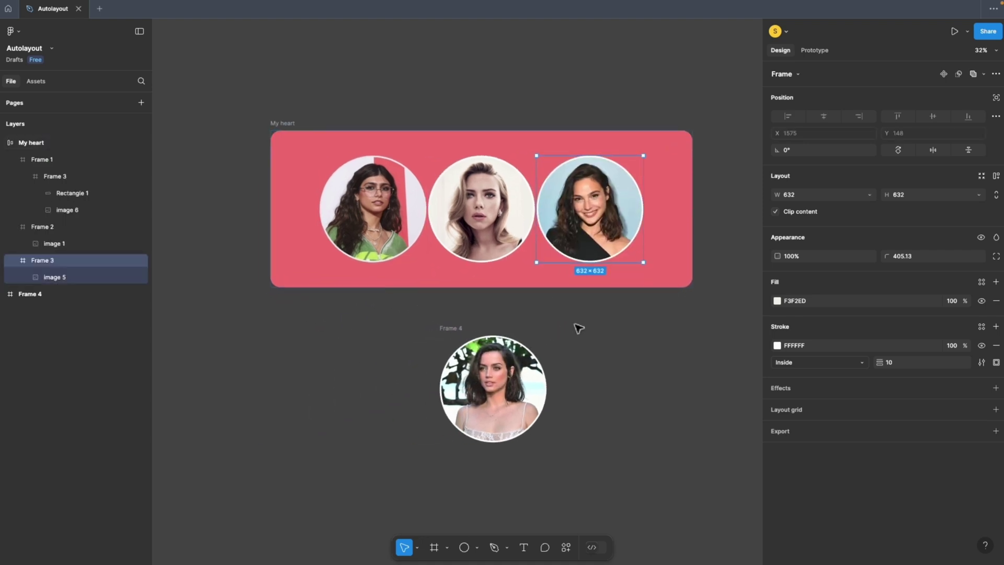
# Step: Check the My heart frame's width with three portraits inside
pyautogui.click(260, 108)
pyautogui.click(275, 118)
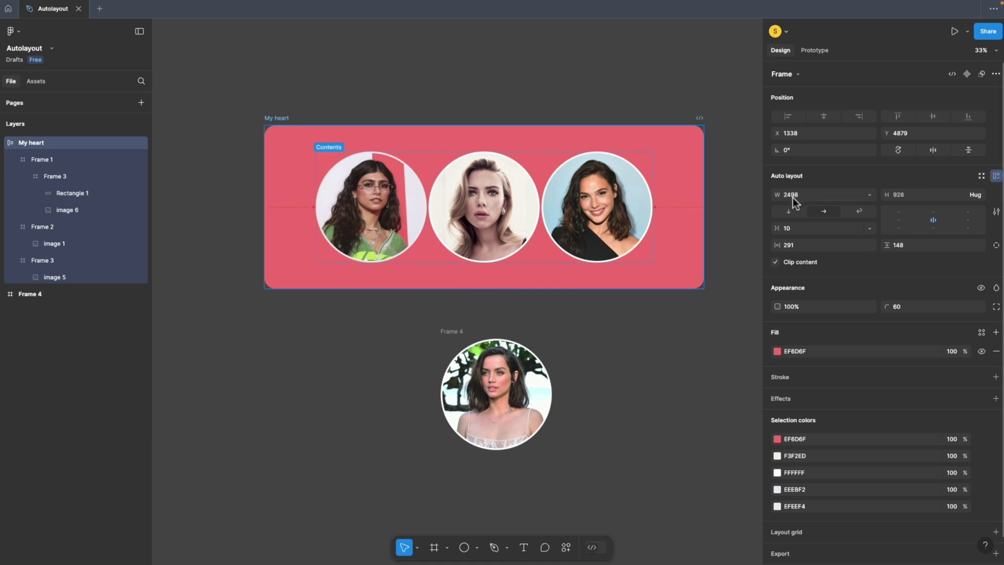
pyautogui.hscroll(1, 634, 370)
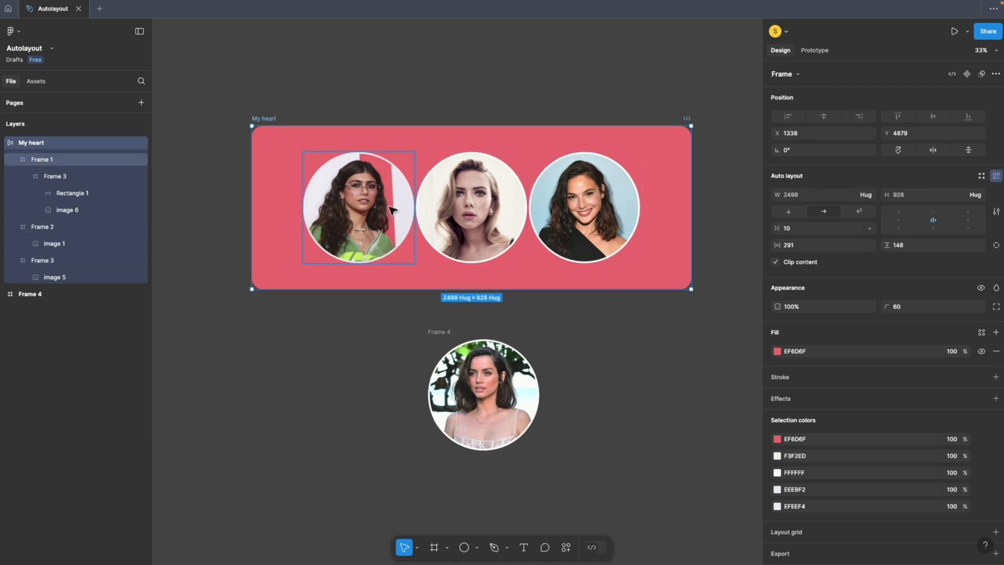
pyautogui.click(582, 191)
pyautogui.click(264, 118)
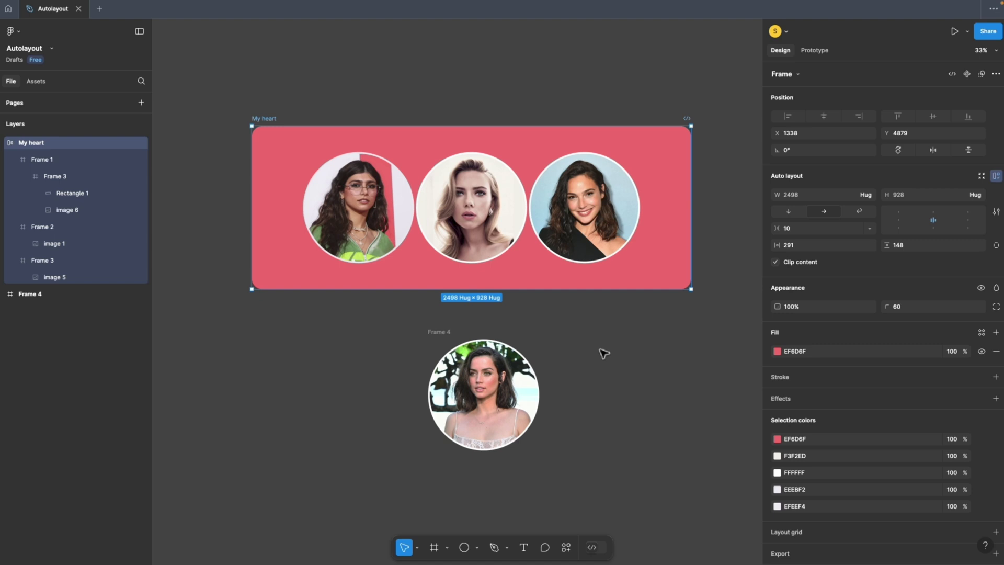
# Step: Move Frame 3 out of the My heart frame onto the canvas, beside Frame 4
pyautogui.click(729, 350)
pyautogui.moveTo(606, 199); pyautogui.dragTo(381, 393)
pyautogui.click(688, 361)
pyautogui.scroll(1, 628, 334)
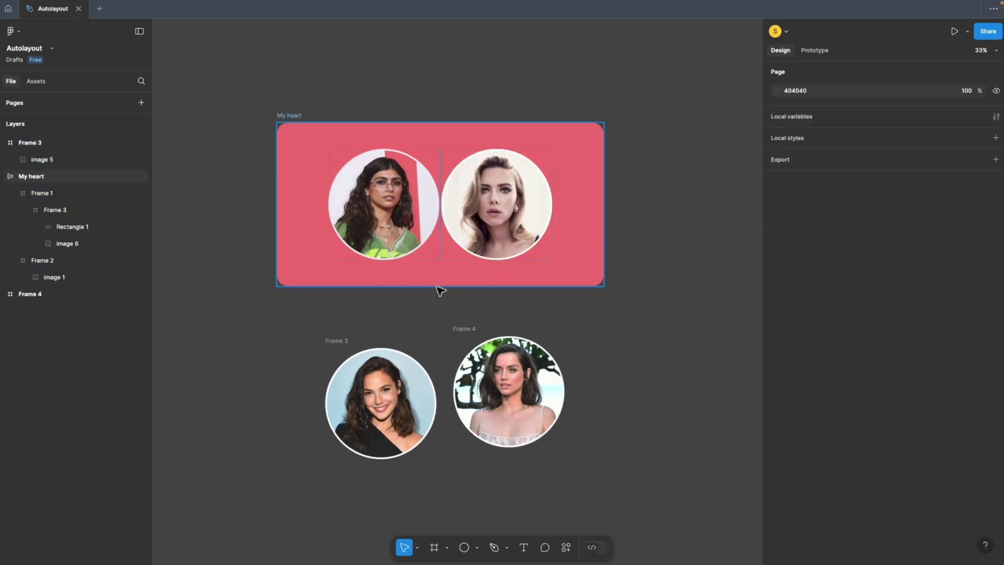
pyautogui.scroll(1, 441, 282)
pyautogui.scroll(2, 441, 274)
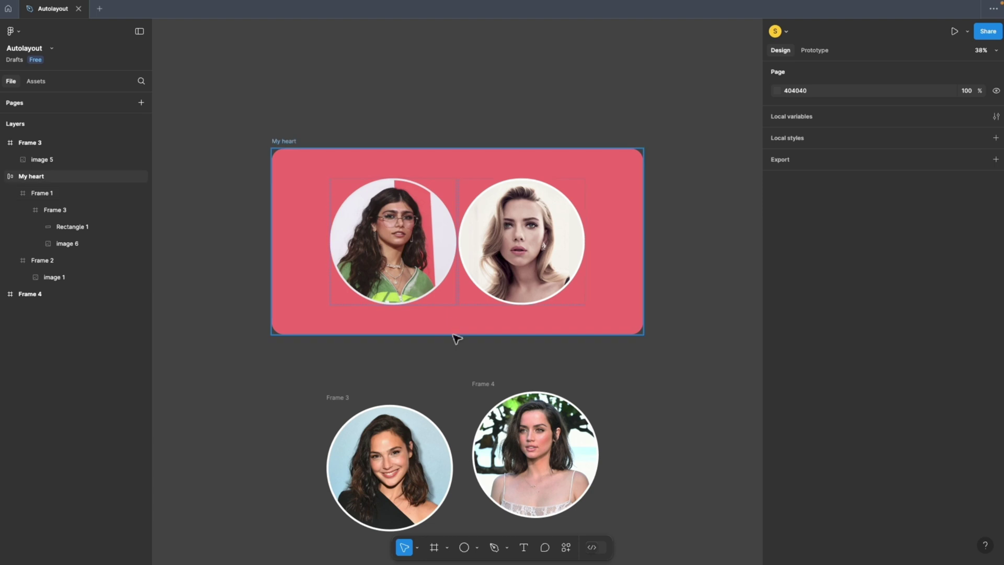
# Step: Review the My heart frame's width and height sizing options, keeping both on Hug contents
pyautogui.click(293, 145)
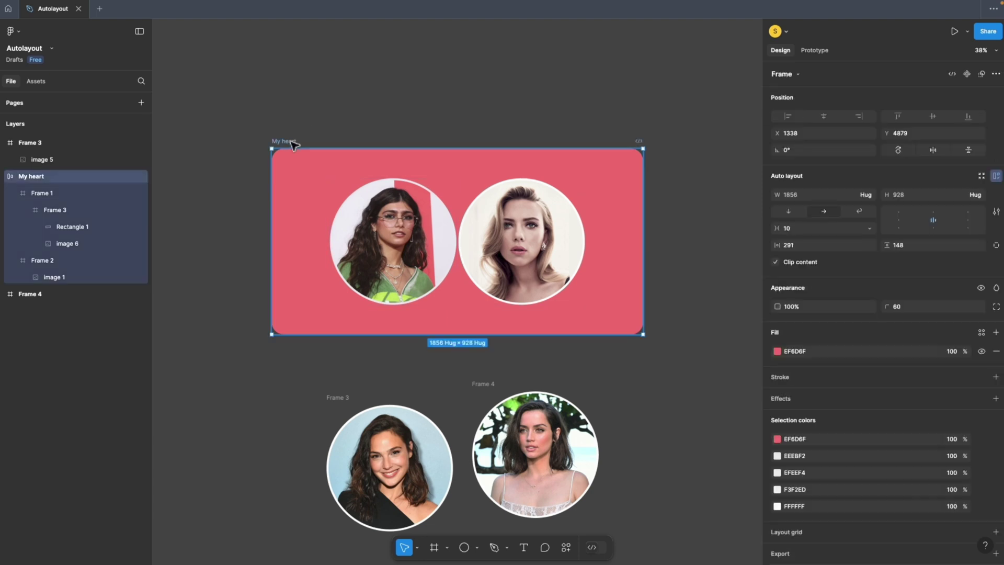
pyautogui.click(863, 197)
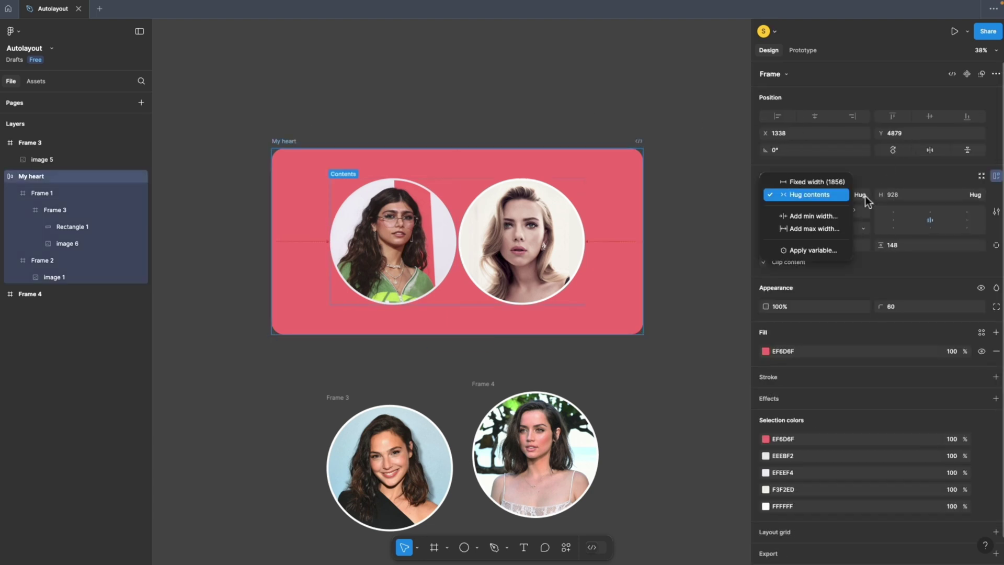
pyautogui.click(802, 195)
pyautogui.click(976, 195)
pyautogui.click(939, 199)
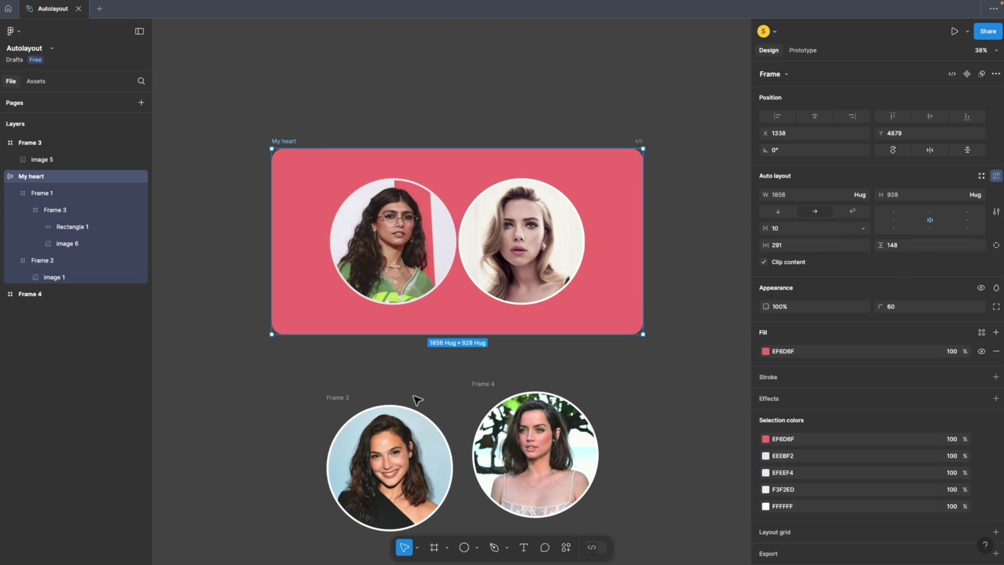
# Step: Move Frame 3 back into the My heart frame after Frame 2, and select My heart to check its width
pyautogui.click(339, 419)
pyautogui.moveTo(339, 419); pyautogui.dragTo(562, 318)
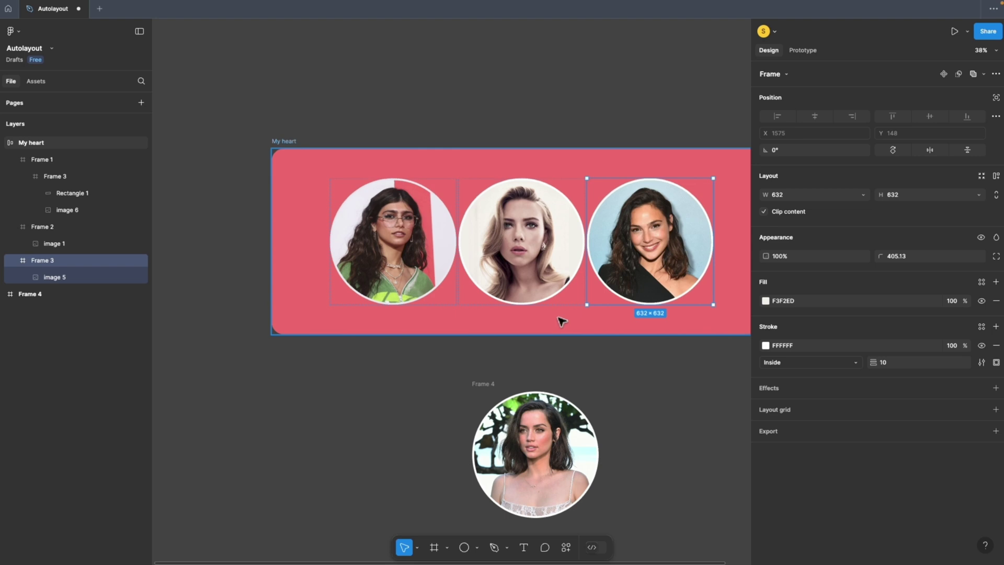
pyautogui.hscroll(2, 538, 343)
pyautogui.scroll(-1, 538, 343)
pyautogui.click(240, 118)
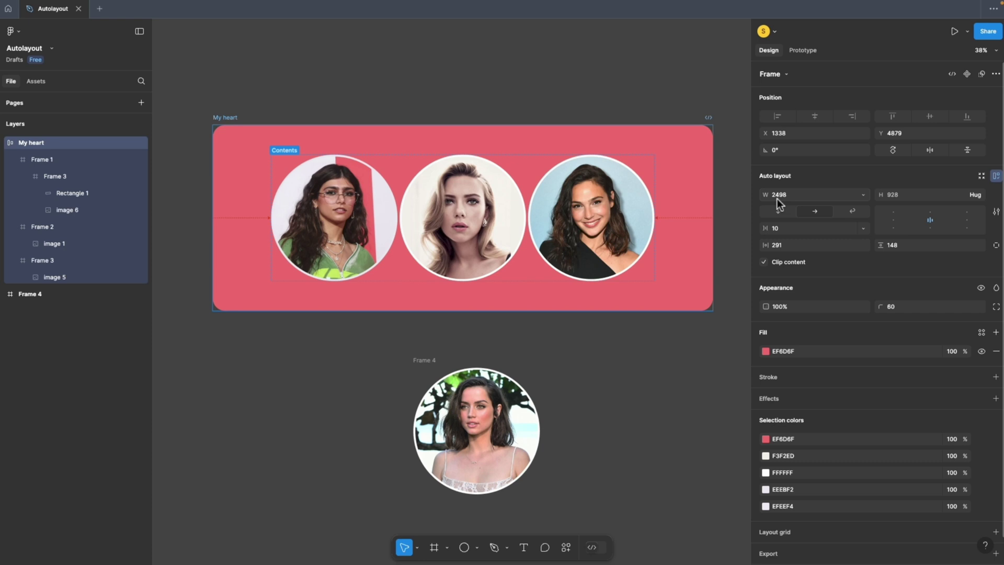
# Step: Set the My heart frame's gap between items to 94
pyautogui.press('Escape')
pyautogui.click(511, 148)
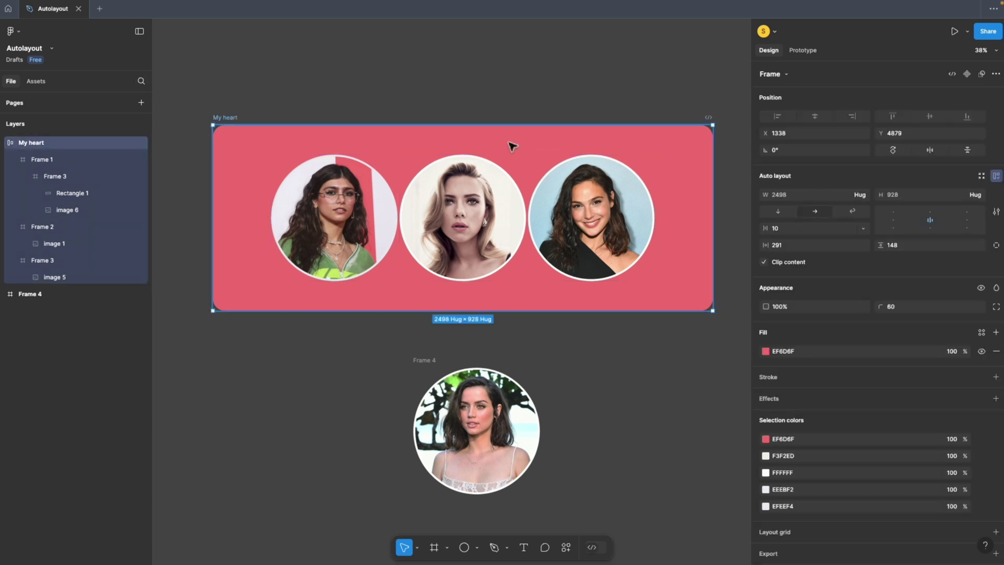
pyautogui.moveTo(772, 227); pyautogui.dragTo(768, 228)
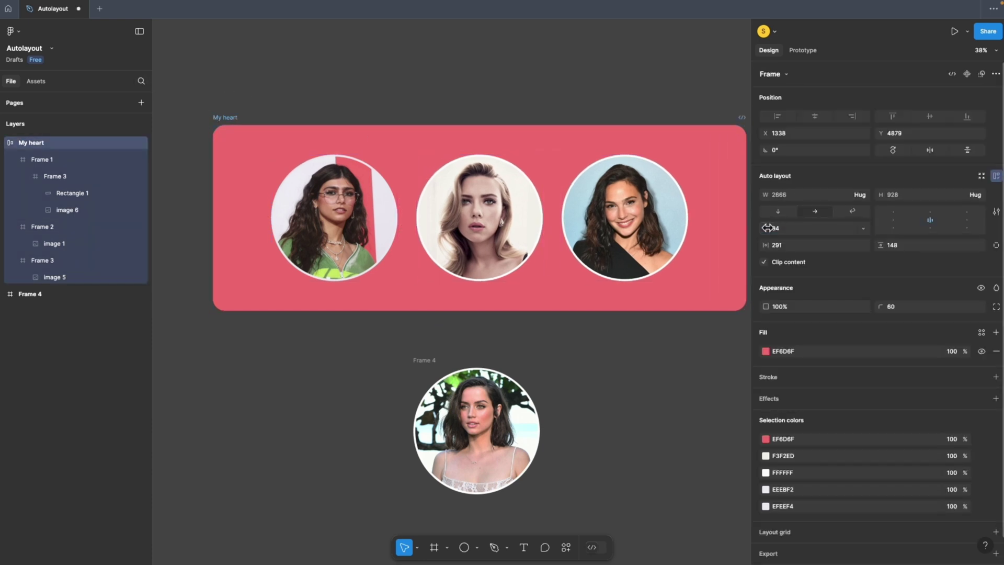
# Step: Set the My heart frame's horizontal and vertical padding to 0
pyautogui.click(789, 245)
pyautogui.write('0')
pyautogui.press('Return')
pyautogui.click(937, 247)
pyautogui.write('0')
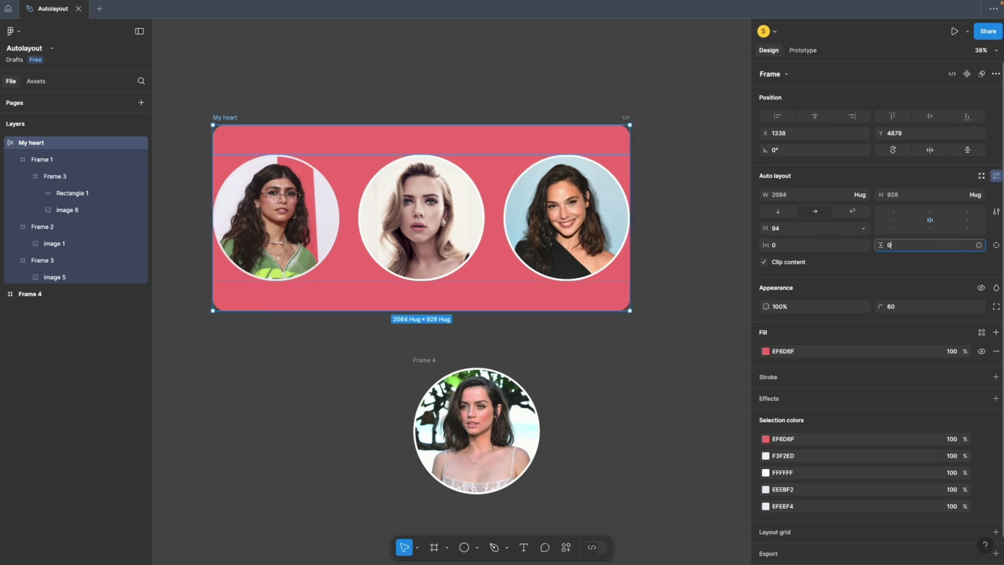
pyautogui.press('Return')
# Step: Move Frame 4 into the My heart frame, between Frame 2 and Frame 3
pyautogui.click(489, 341)
pyautogui.moveTo(427, 359); pyautogui.dragTo(493, 240)
pyautogui.click(498, 314)
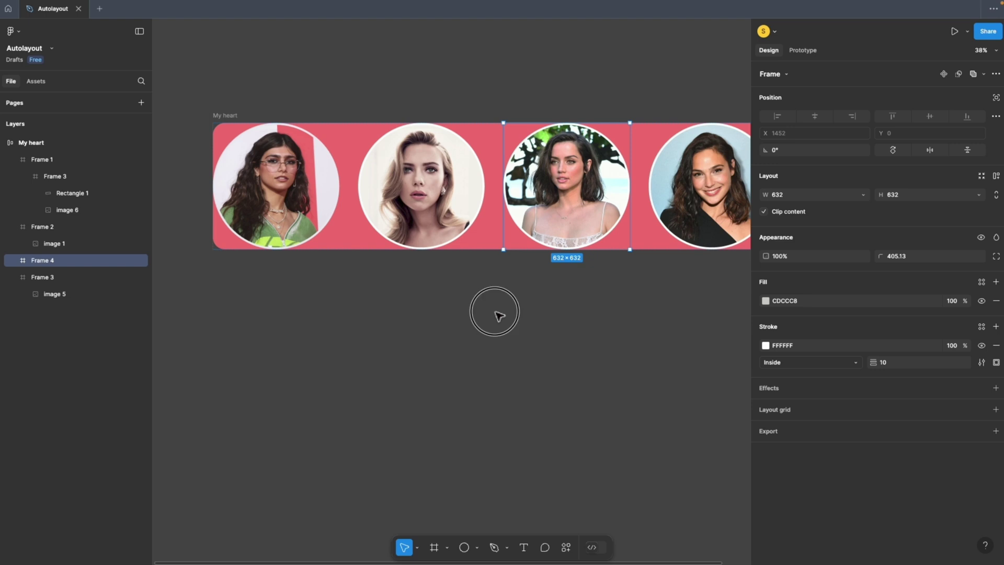
pyautogui.scroll(-2, 497, 315)
pyautogui.scroll(-1, 488, 312)
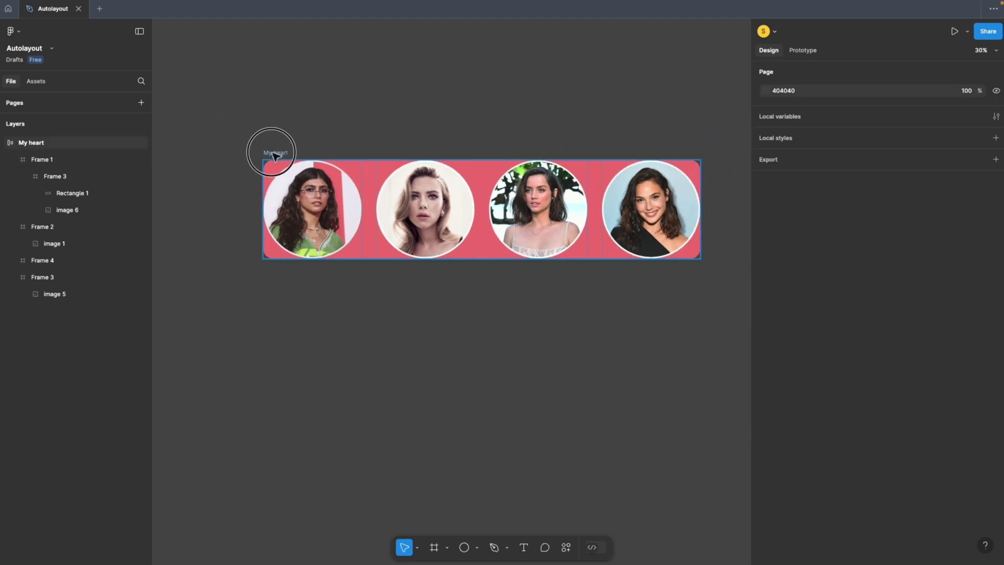
# Step: Set the My heart frame's horizontal padding to 84 and its vertical padding to 104
pyautogui.click(277, 168)
pyautogui.click(428, 204)
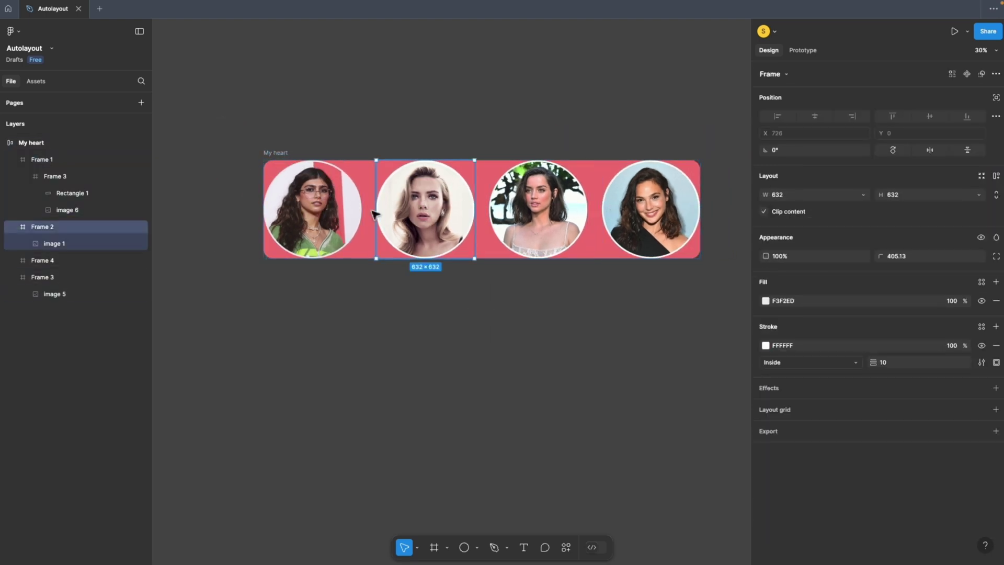
pyautogui.press('Escape')
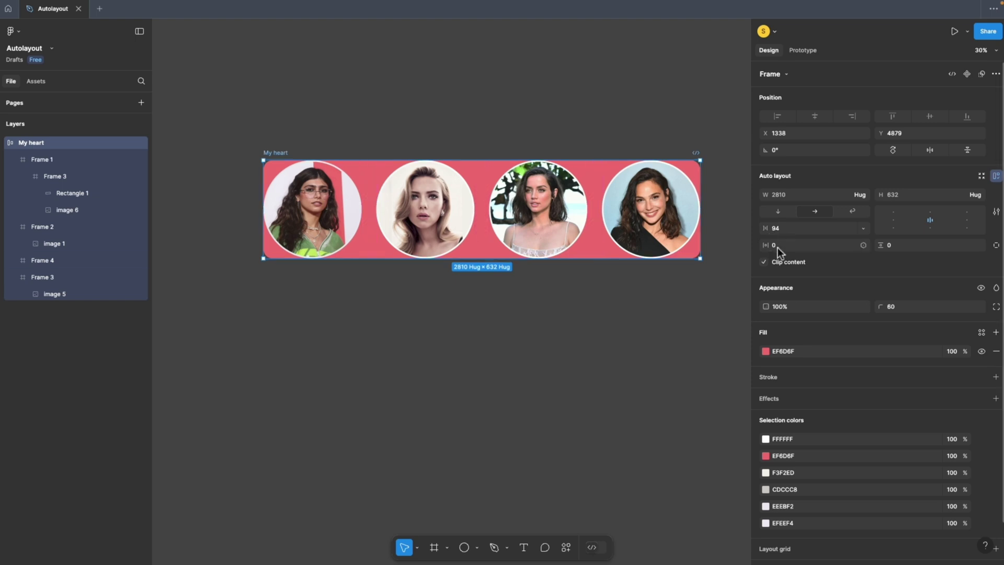
pyautogui.moveTo(778, 245); pyautogui.dragTo(910, 246)
pyautogui.click(498, 356)
pyautogui.hscroll(2, 471, 354)
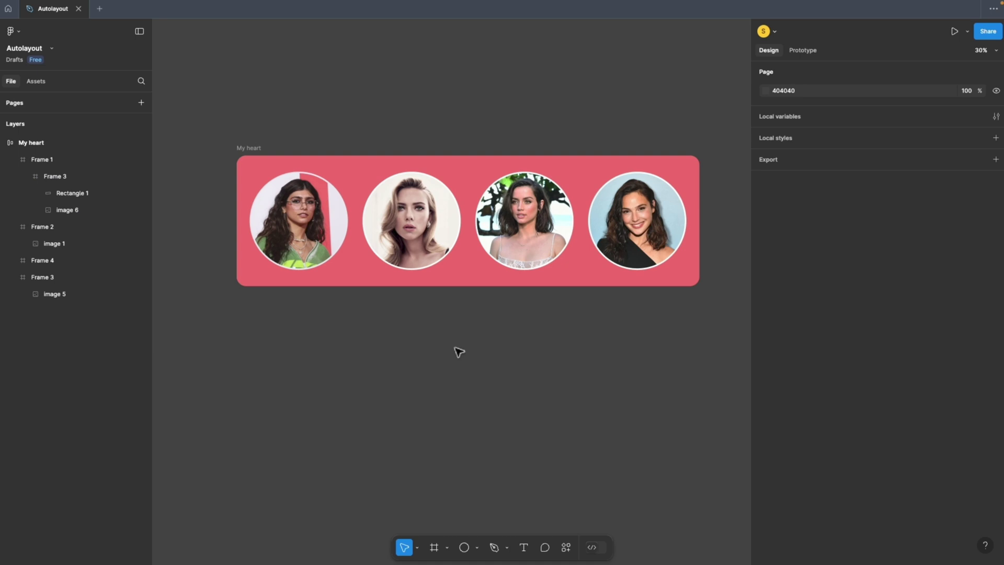
pyautogui.scroll(1, 458, 352)
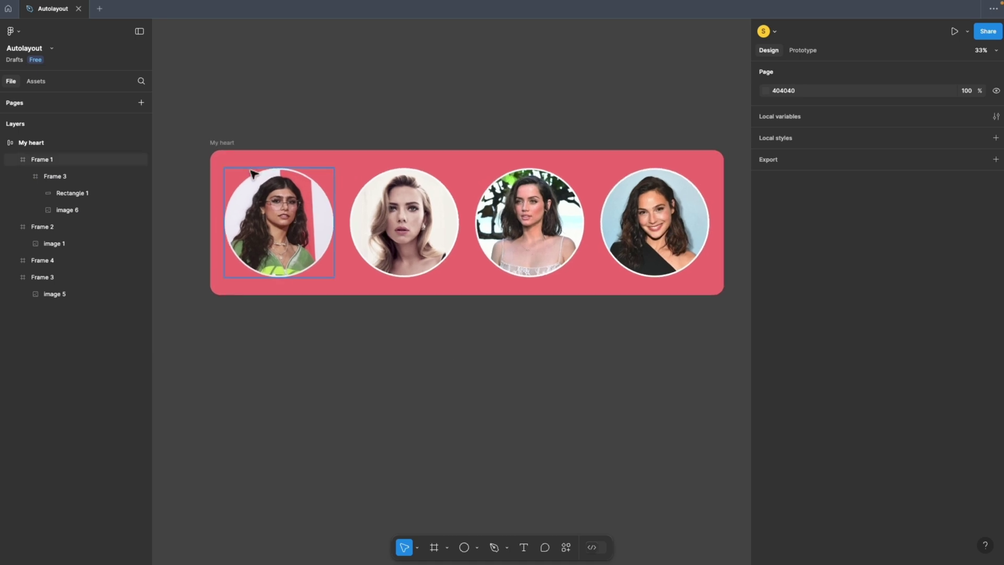
# Step: Set the My heart frame's auto layout alignment to bottom left
pyautogui.click(231, 145)
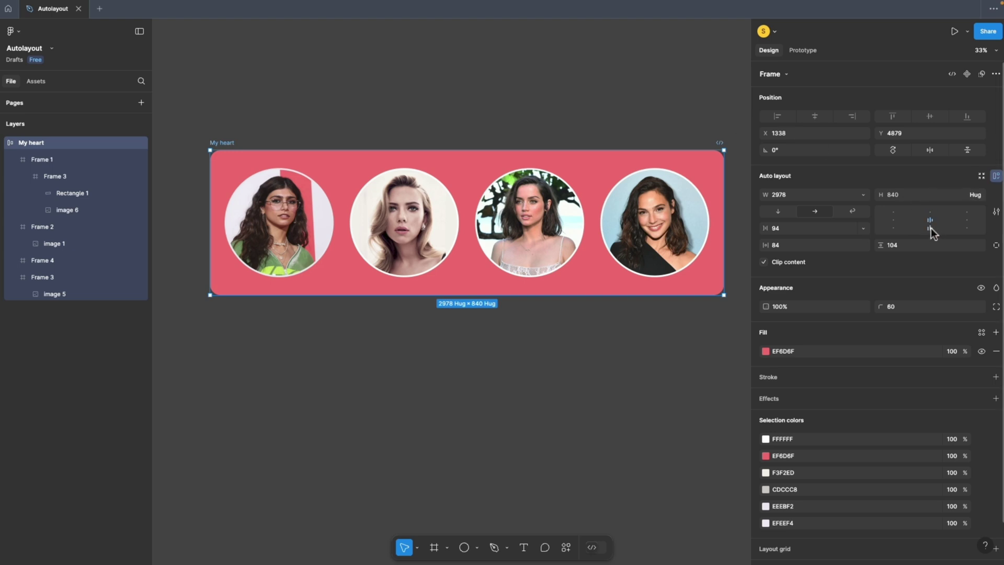
pyautogui.click(893, 231)
# Step: Resize the My heart frame to 3978 wide and 1382 high
pyautogui.scroll(-5, 552, 350)
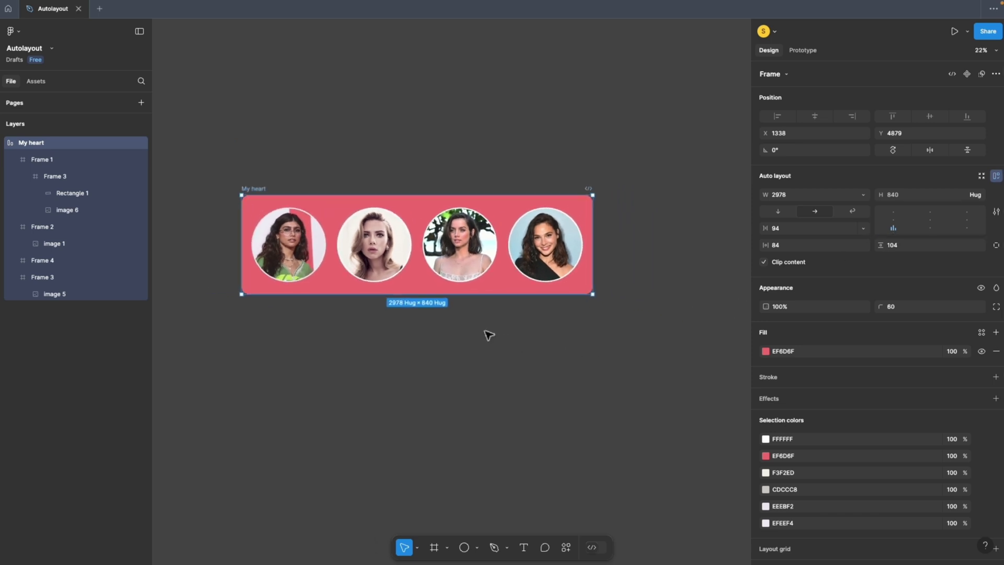
pyautogui.moveTo(565, 244); pyautogui.dragTo(675, 238)
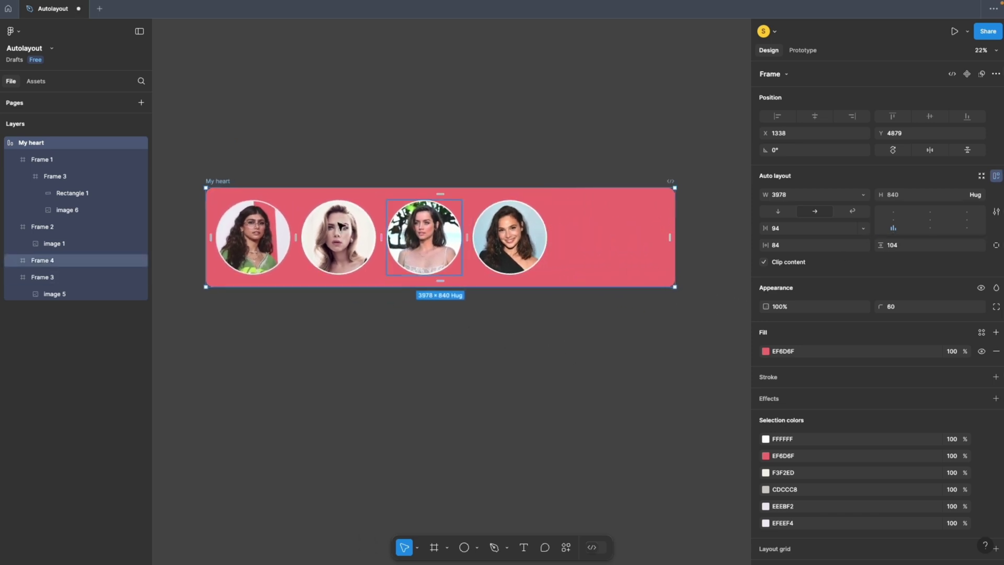
pyautogui.press('Escape')
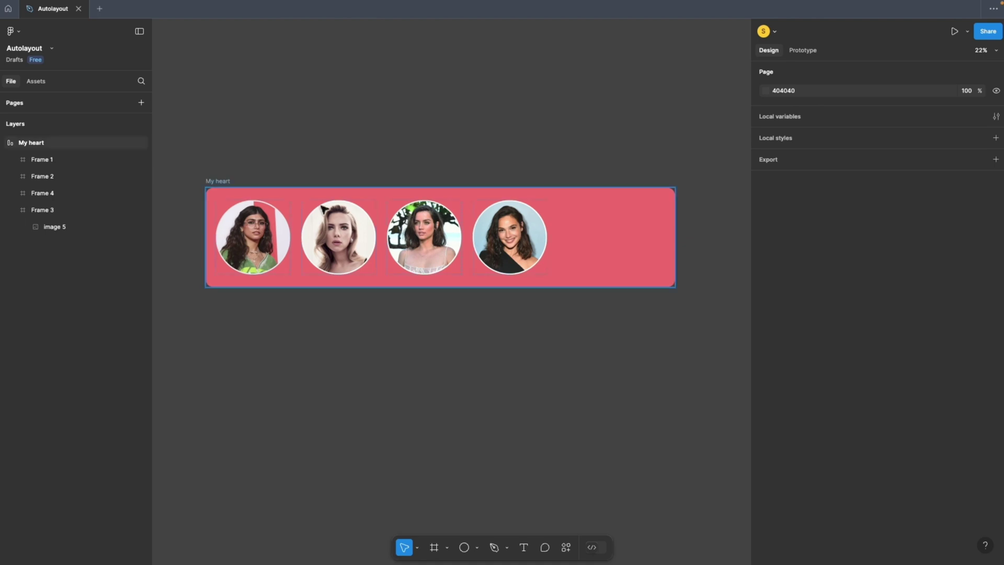
pyautogui.click(233, 181)
pyautogui.moveTo(347, 322); pyautogui.dragTo(330, 183)
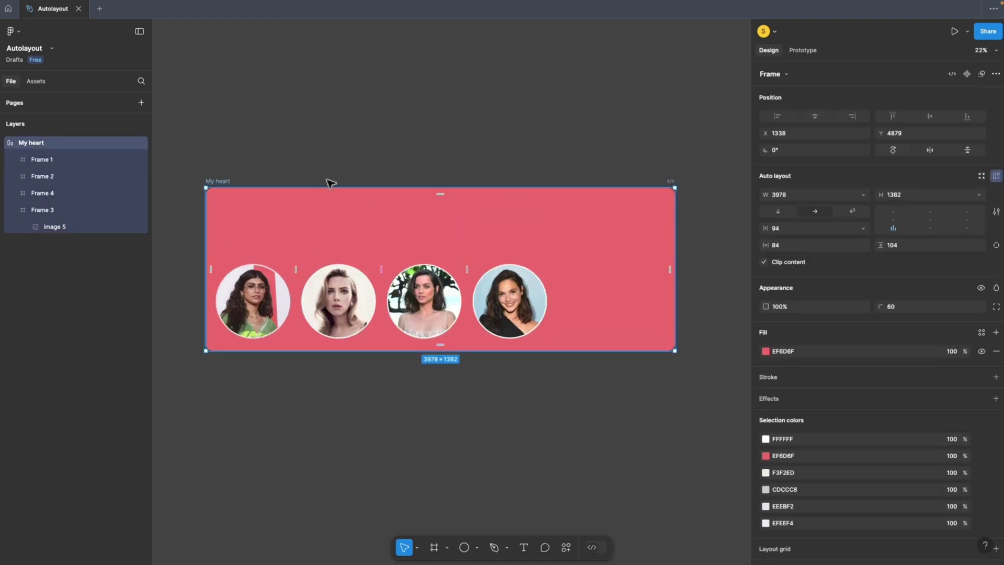
pyautogui.click(328, 148)
# Step: Try centre, top-left, top-right, bottom-right and middle-right alignments for My heart's contents, finishing on centre
pyautogui.click(232, 181)
pyautogui.hscroll(-1, 609, 158)
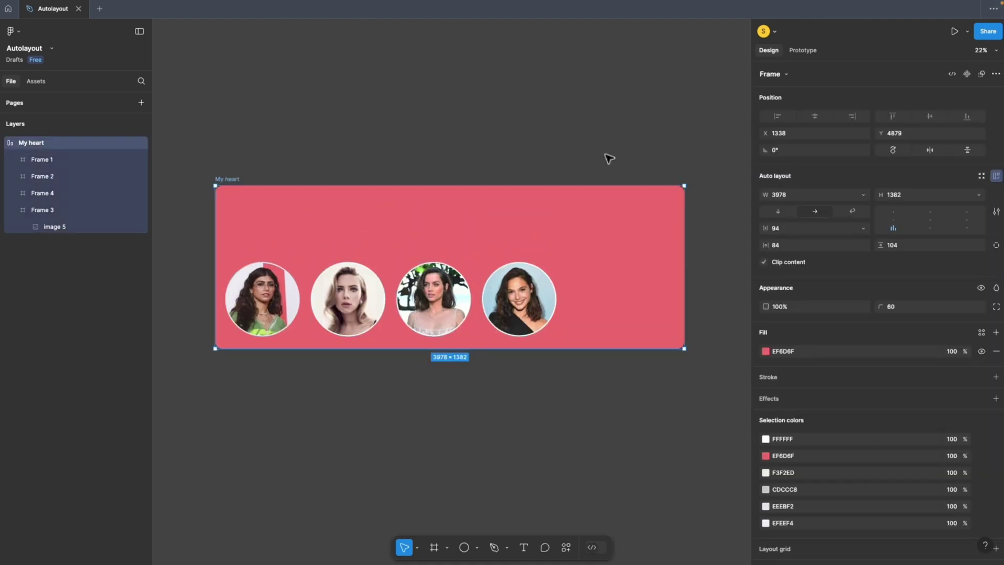
pyautogui.click(930, 219)
pyautogui.click(891, 213)
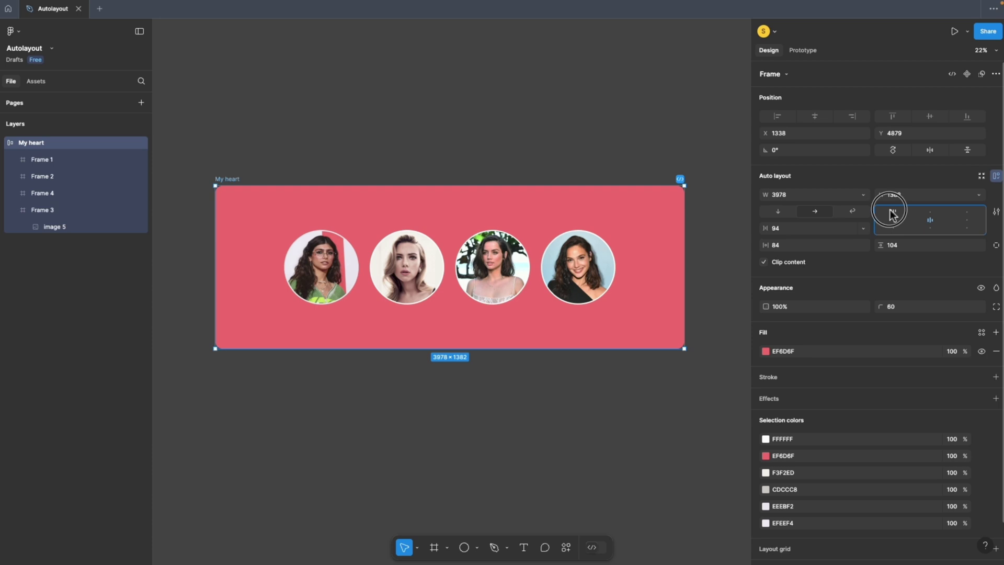
pyautogui.click(967, 214)
pyautogui.click(968, 228)
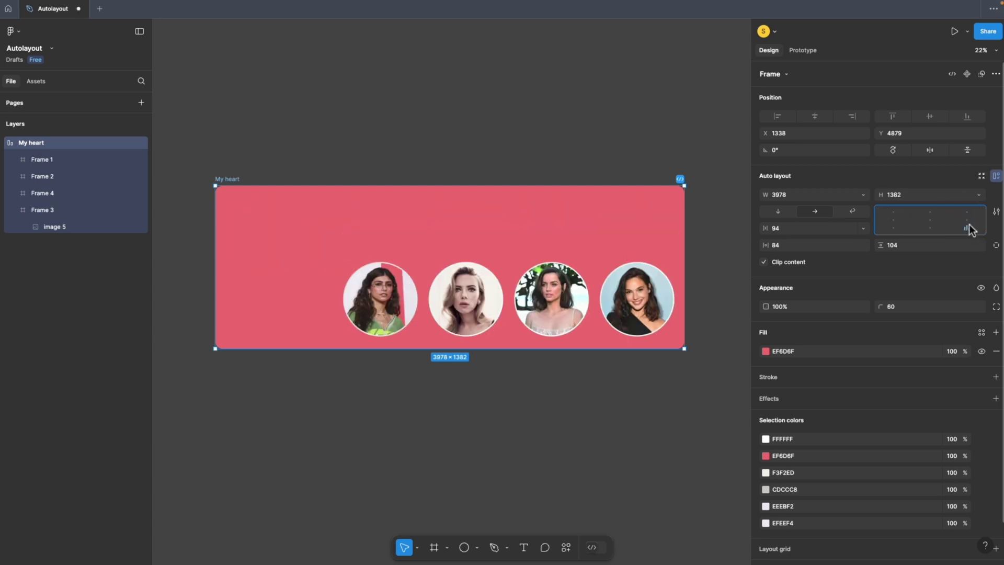
pyautogui.click(967, 220)
pyautogui.click(930, 221)
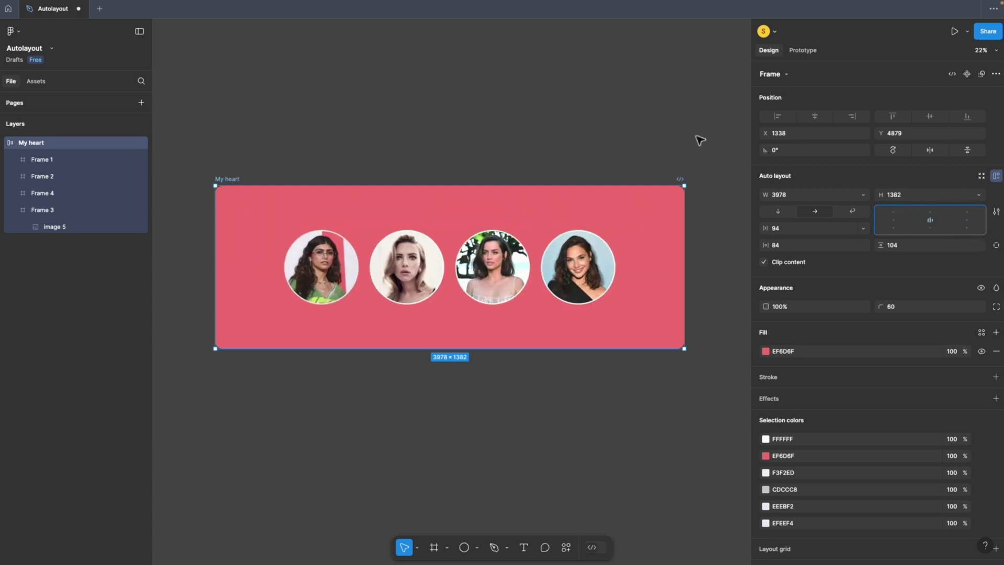
# Step: Undo the trial alignments and the manual width and height resizing of the My heart frame
pyautogui.click(499, 108)
pyautogui.hotkey('ctrl', 'z')
pyautogui.hotkey('ctrl', 'z')
pyautogui.hotkey('ctrl', 'z')
pyautogui.hotkey('ctrl', 'z')
pyautogui.hotkey('ctrl', 'z')
pyautogui.hotkey('ctrl', 'z')
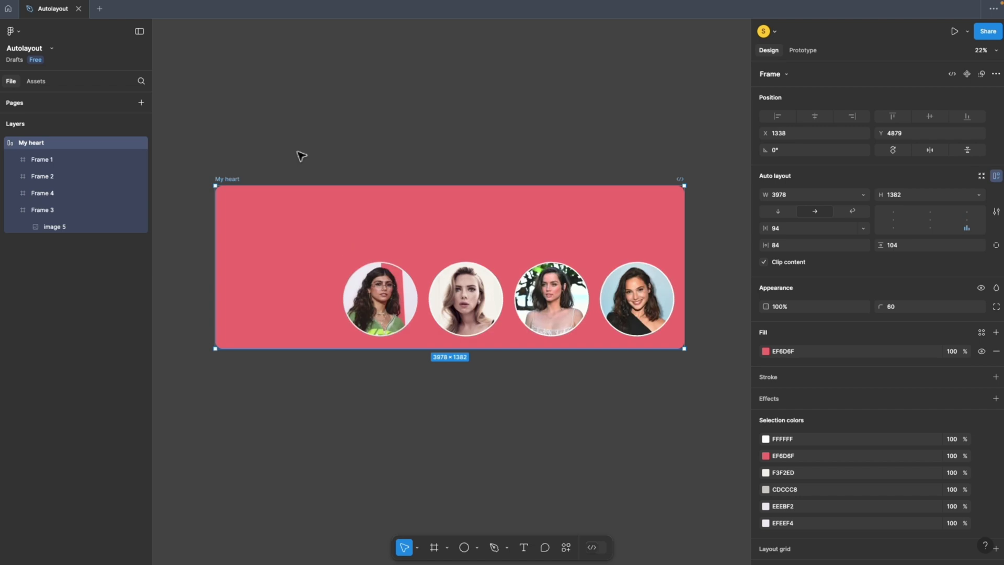
pyautogui.hotkey('ctrl', 'z')
pyautogui.hotkey('ctrl', 'z')
pyautogui.hotkey('ctrl', 'z')
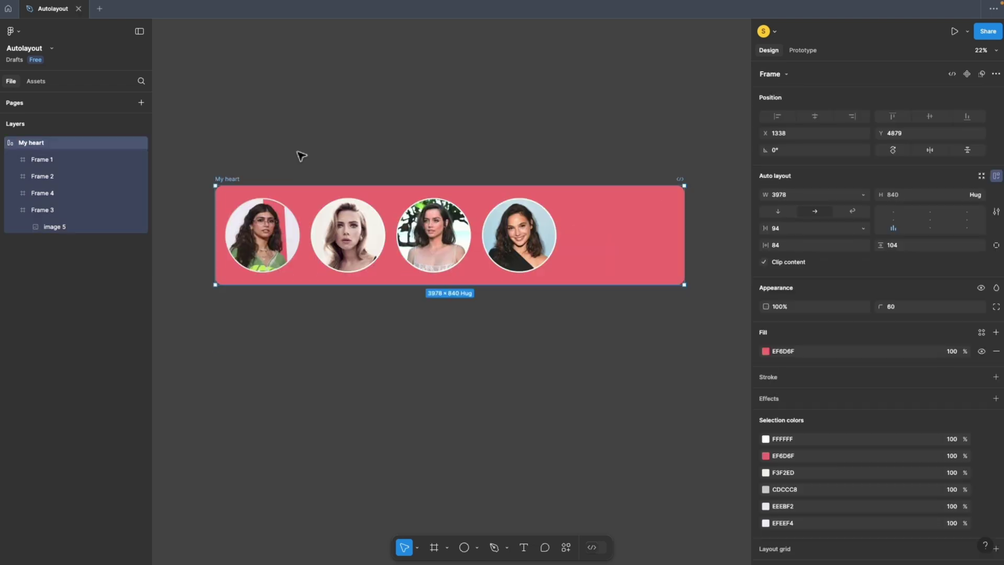
pyautogui.scroll(3, 372, 132)
pyautogui.hotkey('ctrl', 'z')
# Step: Review the My heart frame's width sizing options, including Fixed width and Hug contents
pyautogui.click(218, 154)
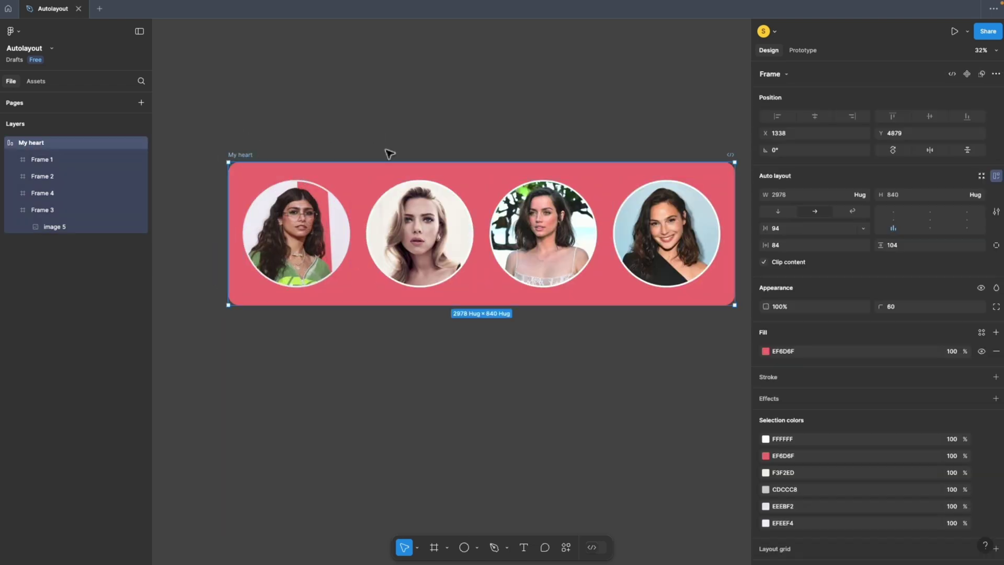
pyautogui.click(865, 198)
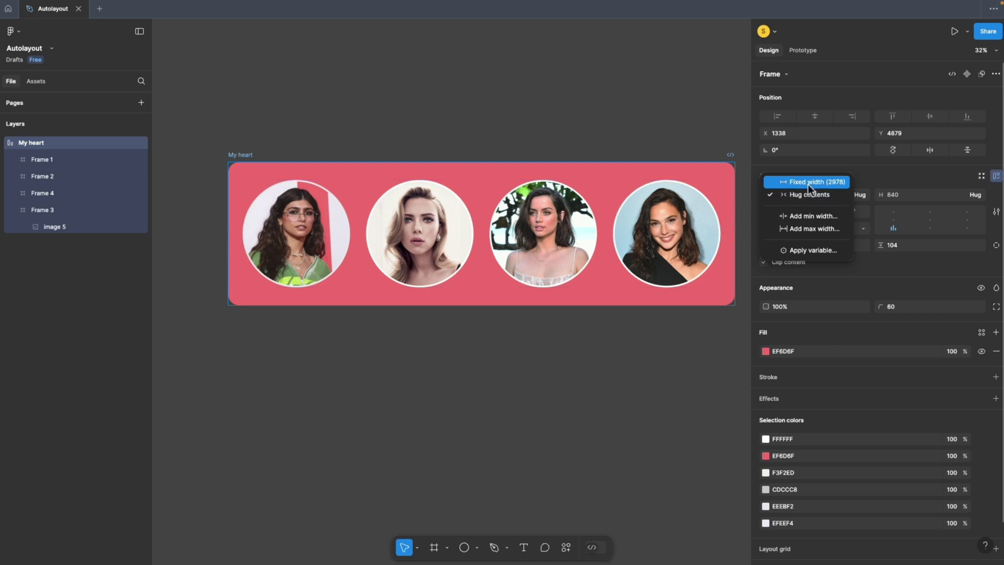
pyautogui.click(808, 182)
# Step: Move Frame 3, Frame 4 and Frame 2 out of the My heart frame onto the canvas below it
pyautogui.moveTo(667, 233); pyautogui.dragTo(501, 305)
pyautogui.moveTo(544, 233); pyautogui.dragTo(426, 392)
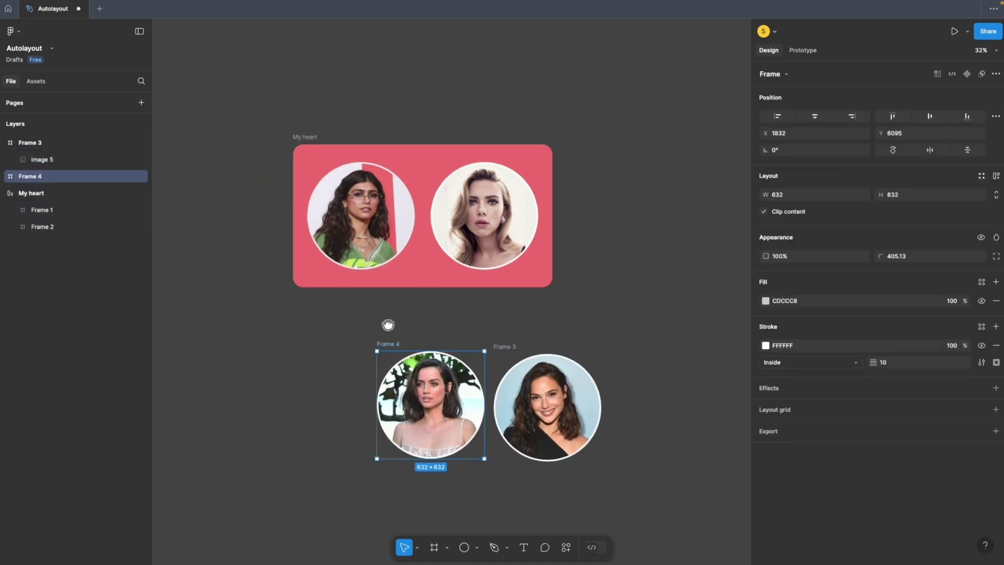
pyautogui.moveTo(489, 247); pyautogui.dragTo(343, 415)
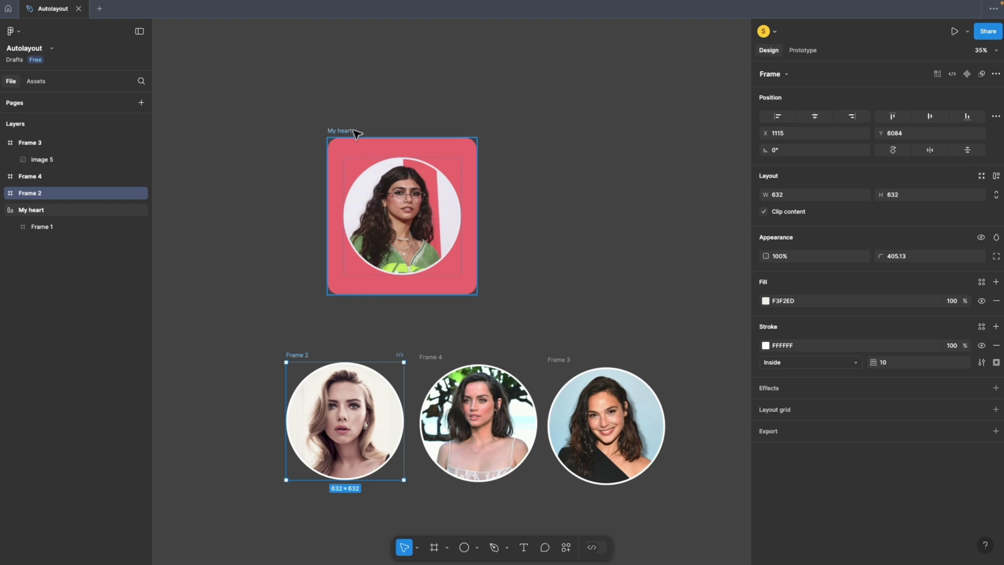
# Step: Switch the My heart frame's sizing to Fixed width (800) and Fixed height (840)
pyautogui.click(340, 131)
pyautogui.hscroll(-2, 346, 131)
pyautogui.click(864, 195)
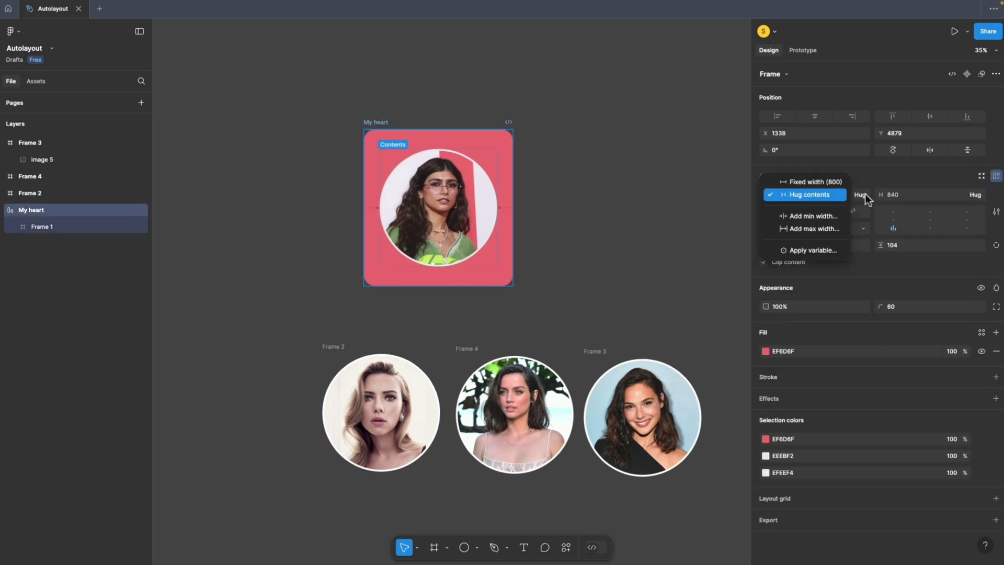
pyautogui.click(946, 181)
pyautogui.click(864, 195)
pyautogui.click(831, 181)
pyautogui.click(975, 195)
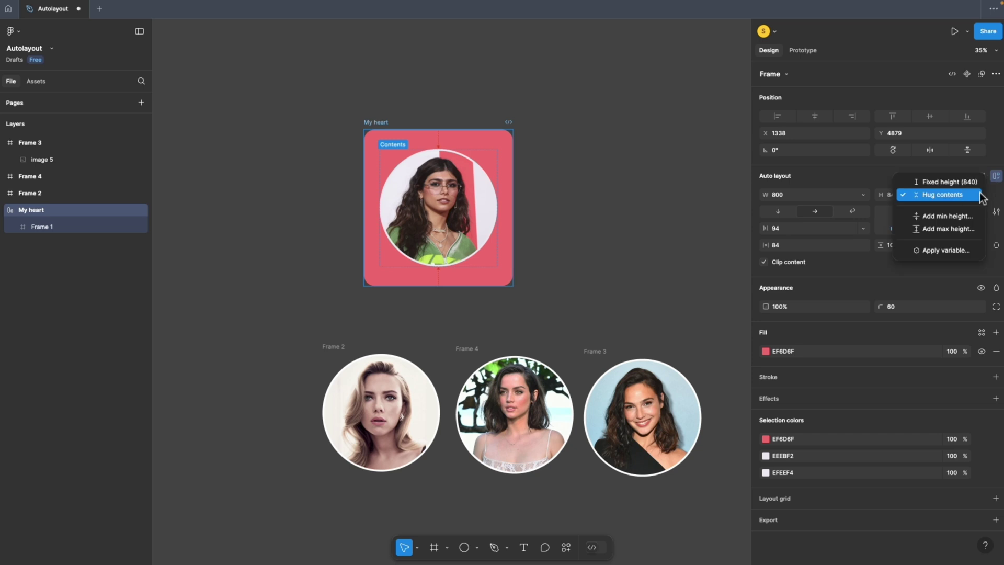
pyautogui.click(905, 181)
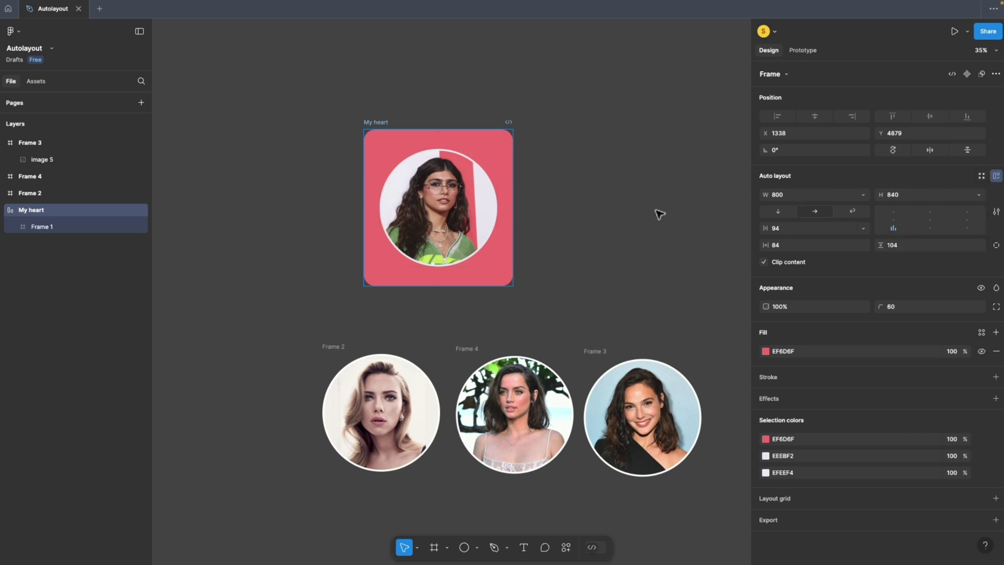
# Step: Move Frame 2 into the fixed-size My heart frame, after Frame 1
pyautogui.click(567, 237)
pyautogui.click(343, 348)
pyautogui.moveTo(338, 358); pyautogui.dragTo(448, 275)
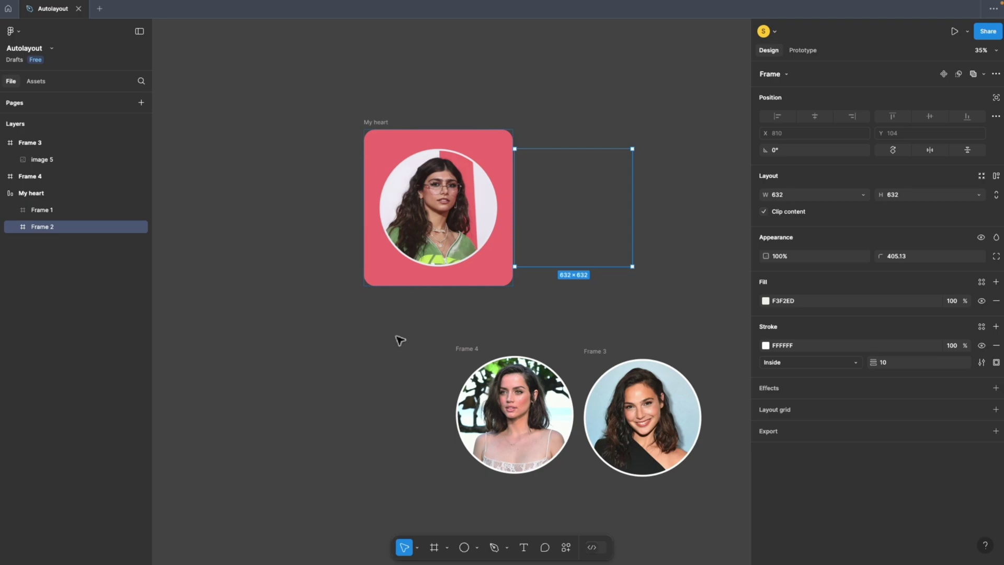
pyautogui.click(396, 336)
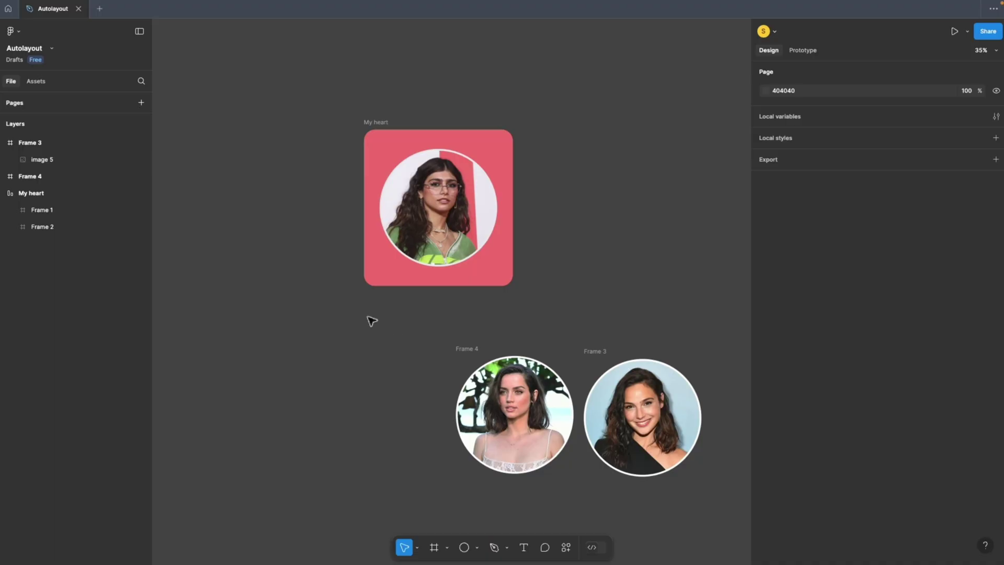
# Step: Widen the My heart frame to 1270 by extending its right edge
pyautogui.click(394, 134)
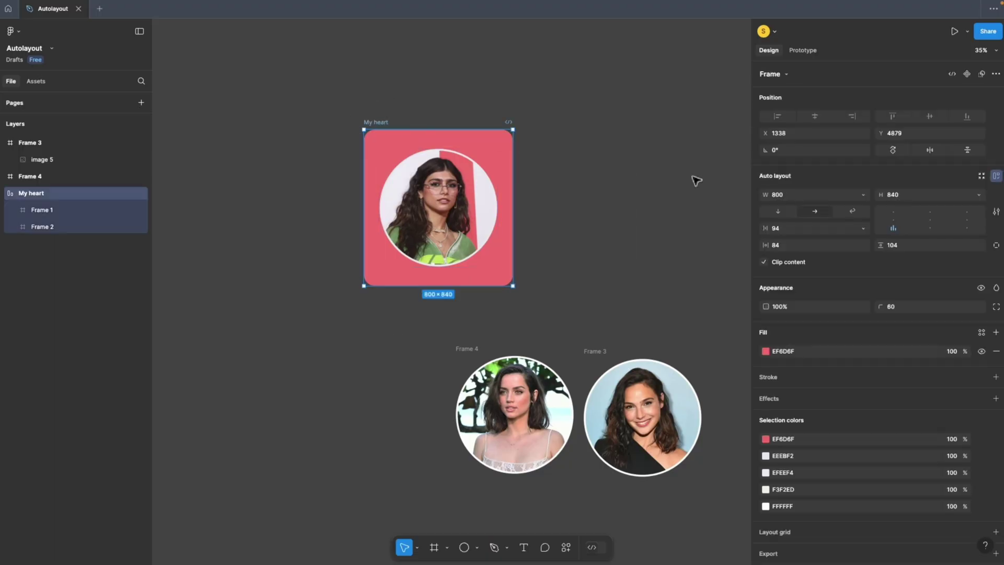
pyautogui.click(863, 195)
pyautogui.click(375, 112)
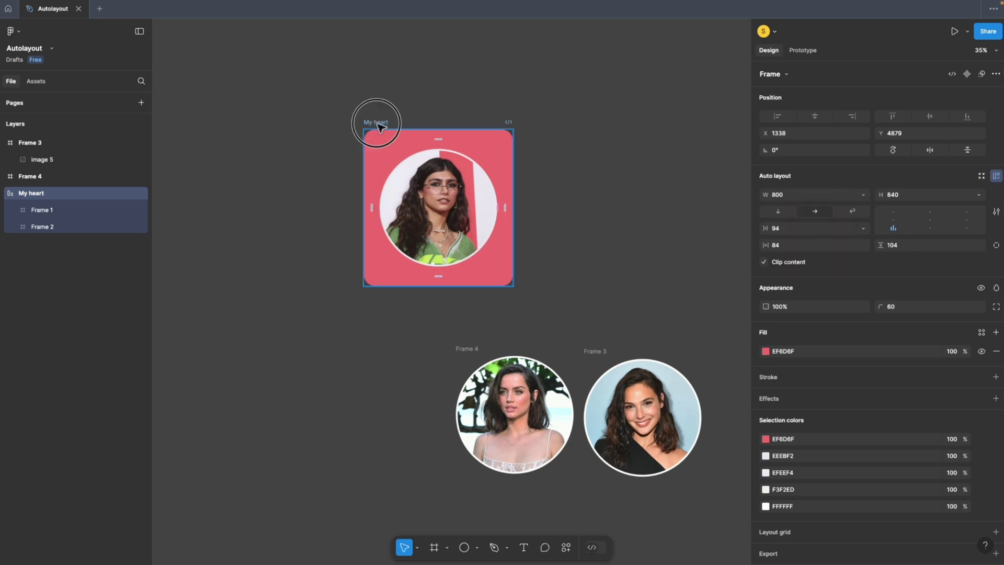
pyautogui.moveTo(512, 163); pyautogui.dragTo(600, 162)
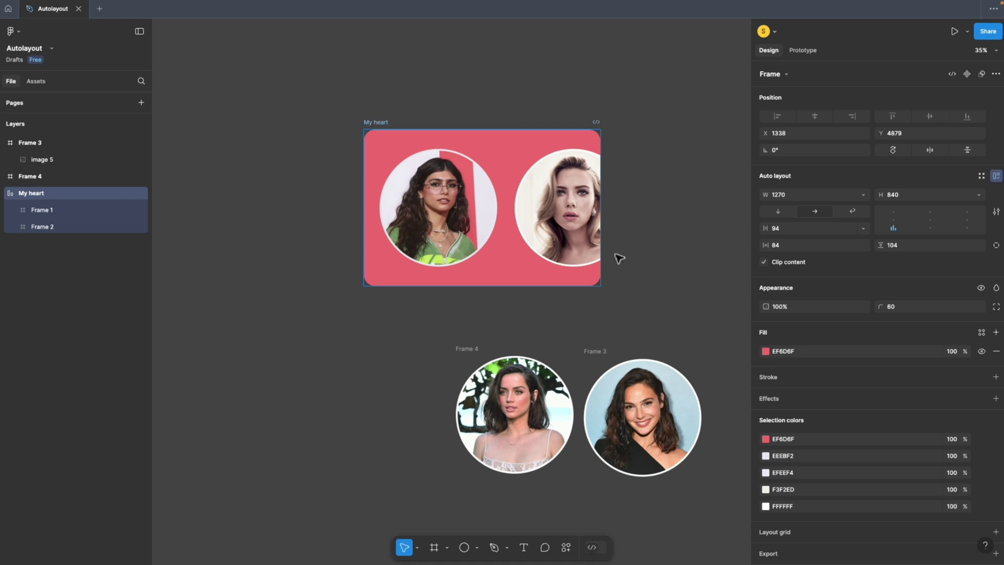
# Step: Review the My heart frame's width and height sizing options, keeping both fixed
pyautogui.click(671, 187)
pyautogui.click(403, 124)
pyautogui.click(863, 213)
pyautogui.click(893, 209)
pyautogui.click(979, 213)
pyautogui.click(873, 187)
# Step: Move Frame 4 into the My heart frame, between Frame 1 and Frame 2
pyautogui.moveTo(479, 352); pyautogui.dragTo(503, 267)
pyautogui.moveTo(491, 334); pyautogui.dragTo(419, 336)
pyautogui.press('Escape')
pyautogui.press('Escape')
# Step: Set both the width and height sizing of the My heart frame to Hug contents
pyautogui.click(310, 115)
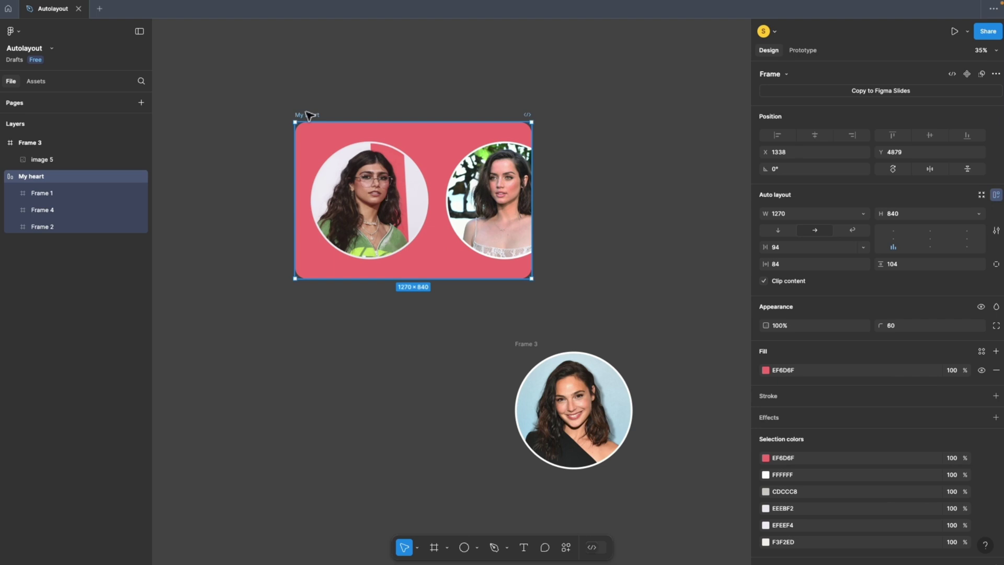
pyautogui.moveTo(383, 97); pyautogui.dragTo(425, 100)
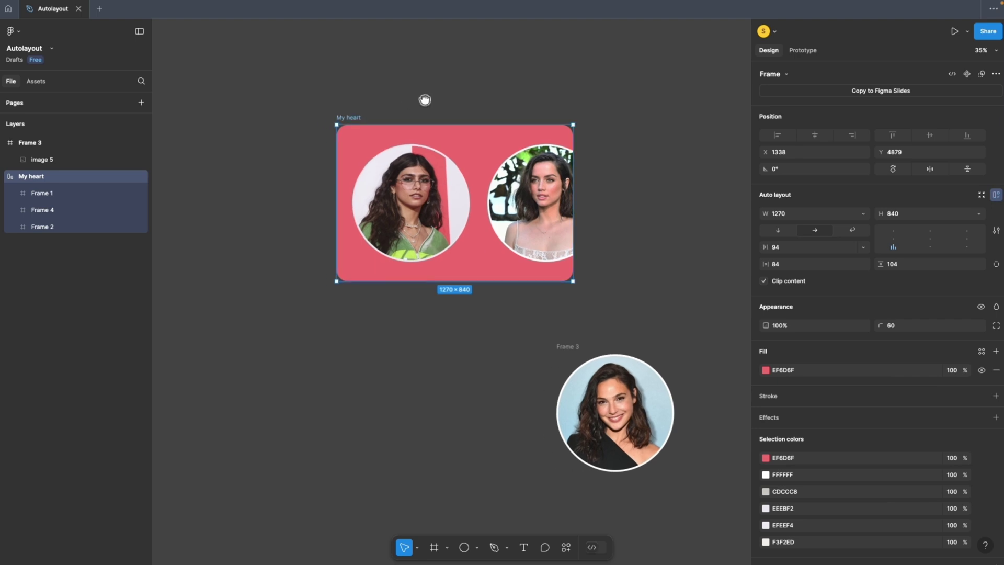
pyautogui.click(865, 214)
pyautogui.click(773, 201)
pyautogui.click(977, 194)
pyautogui.click(953, 208)
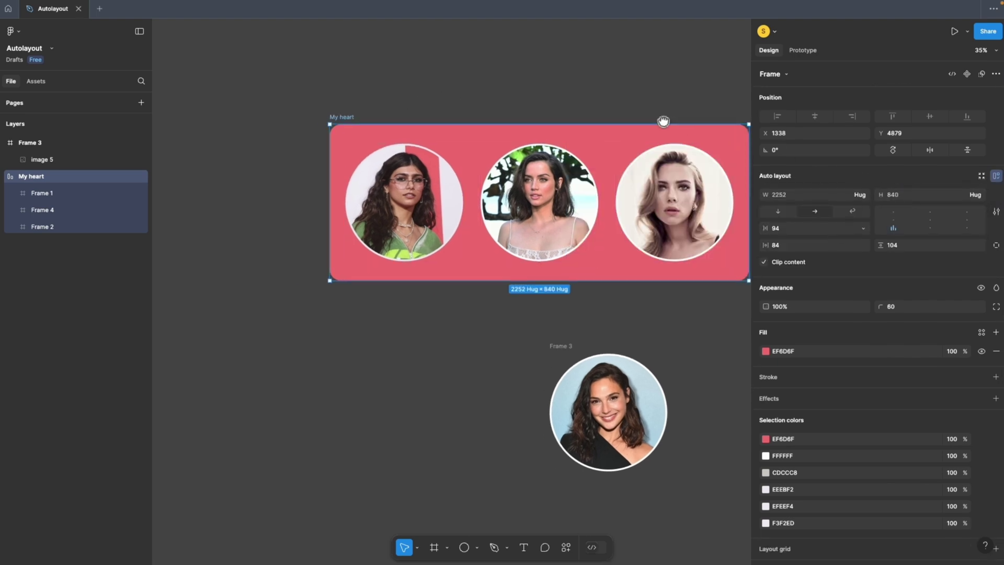
# Step: Move Frame 2 between Frame 1 and Frame 4 inside the My heart frame
pyautogui.moveTo(663, 122); pyautogui.dragTo(587, 115)
pyautogui.click(352, 98)
pyautogui.click(299, 161)
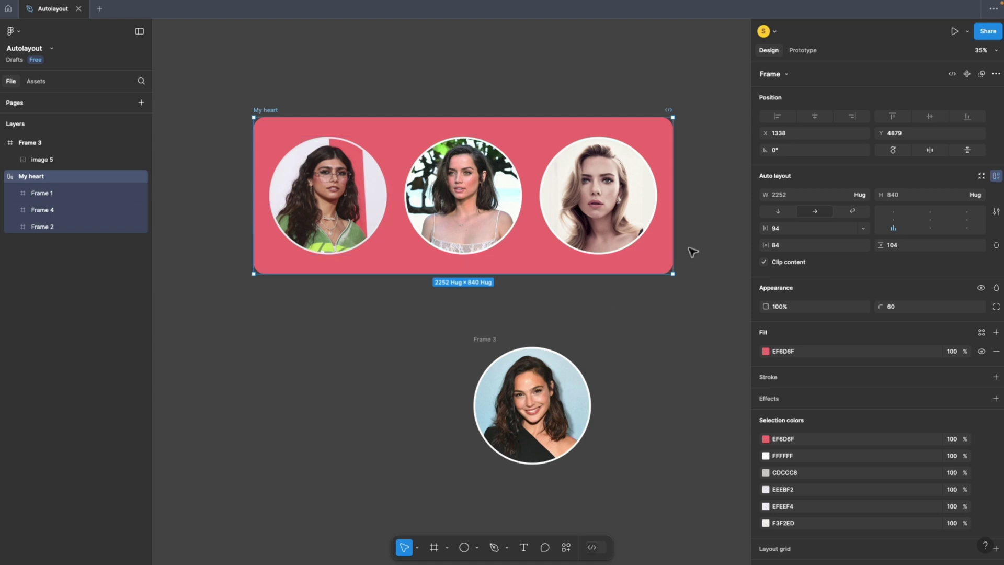
pyautogui.click(632, 204)
pyautogui.moveTo(639, 190); pyautogui.dragTo(460, 209)
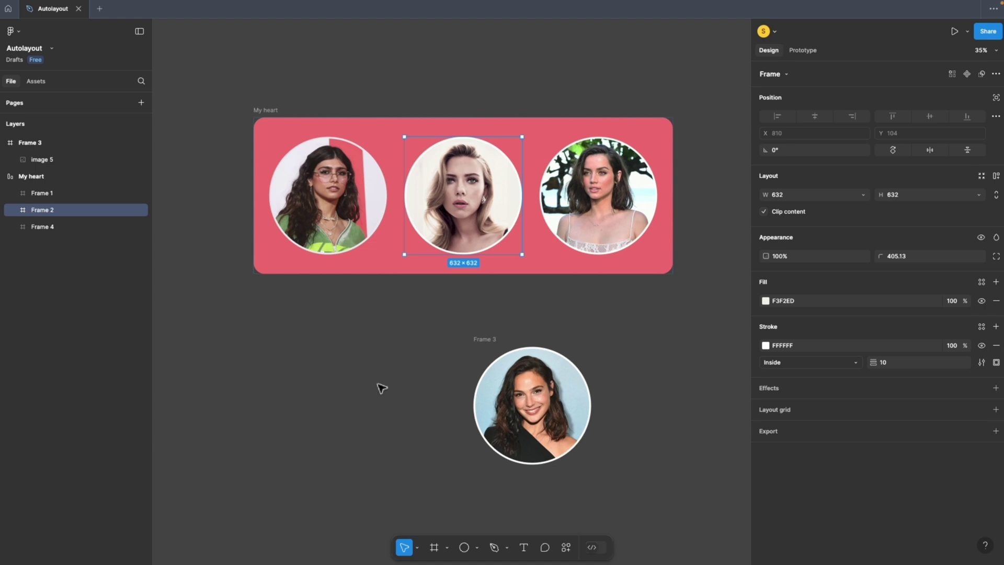
pyautogui.press('Escape')
pyautogui.press('Escape')
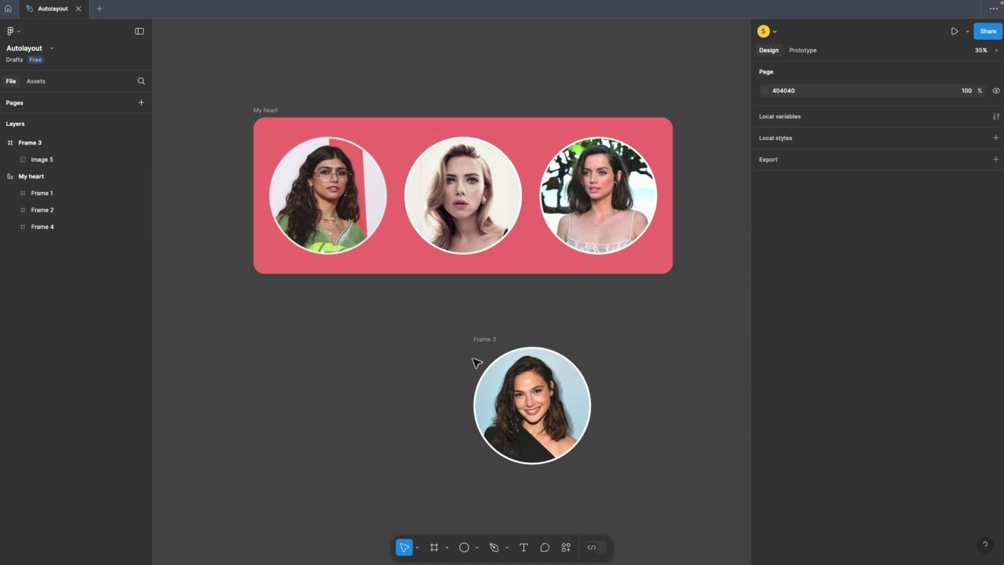
# Step: Move Frame 3 into the My heart frame, between Frame 2 and Frame 4
pyautogui.click(486, 343)
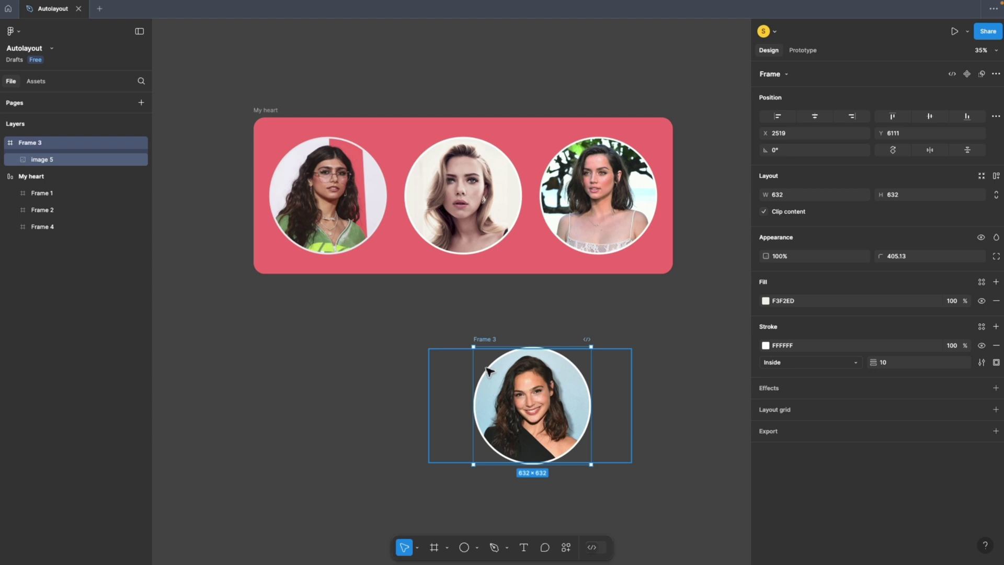
pyautogui.moveTo(488, 347); pyautogui.dragTo(511, 260)
pyautogui.scroll(-1, 511, 260)
pyautogui.press('Escape')
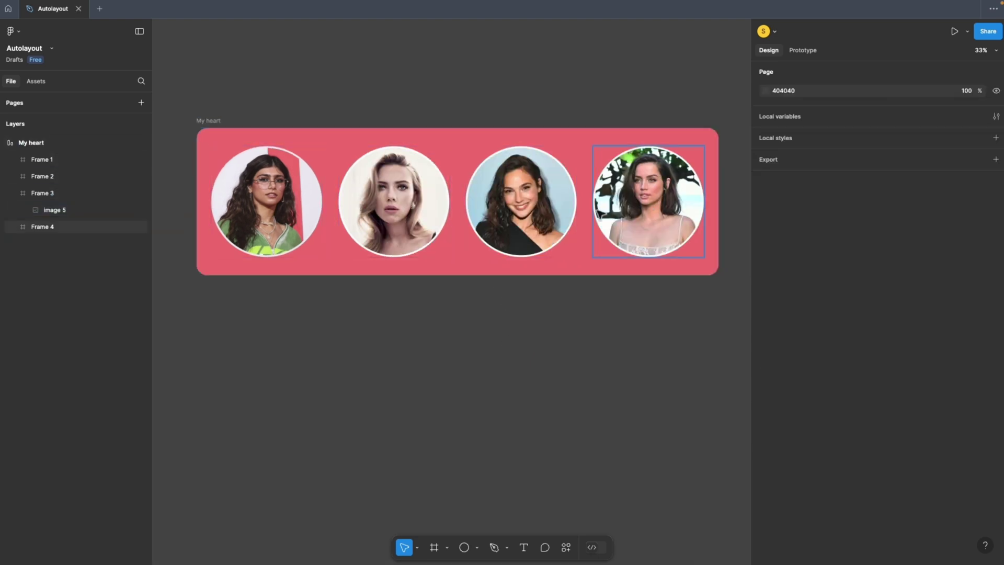
# Step: Add an ellipse about 453 by 419 between Frame 2 and Frame 3 in the My heart frame, and delete it again
pyautogui.click(464, 546)
pyautogui.moveTo(417, 360); pyautogui.dragTo(460, 220)
pyautogui.click(426, 345)
pyautogui.scroll(-1, 425, 345)
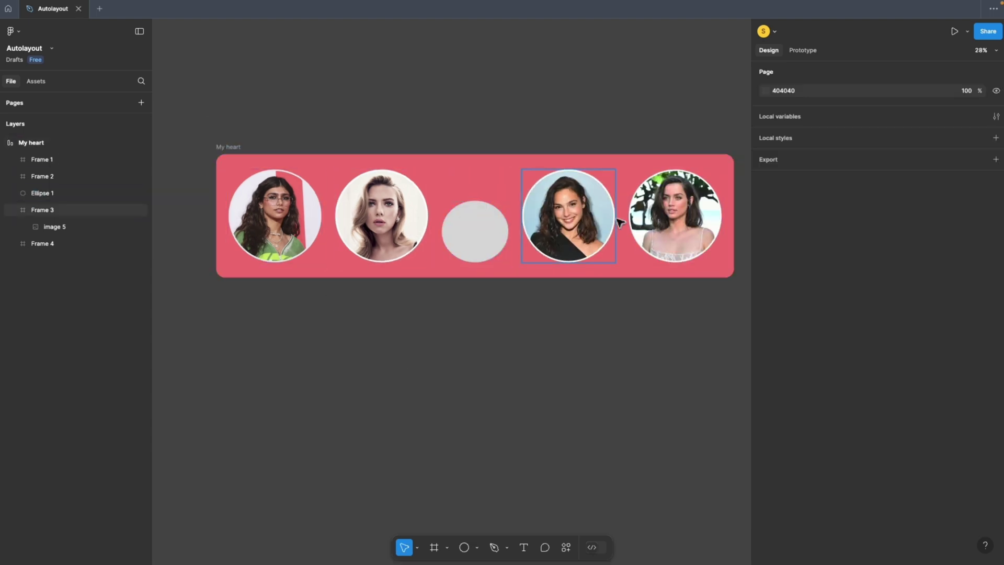
pyautogui.click(471, 251)
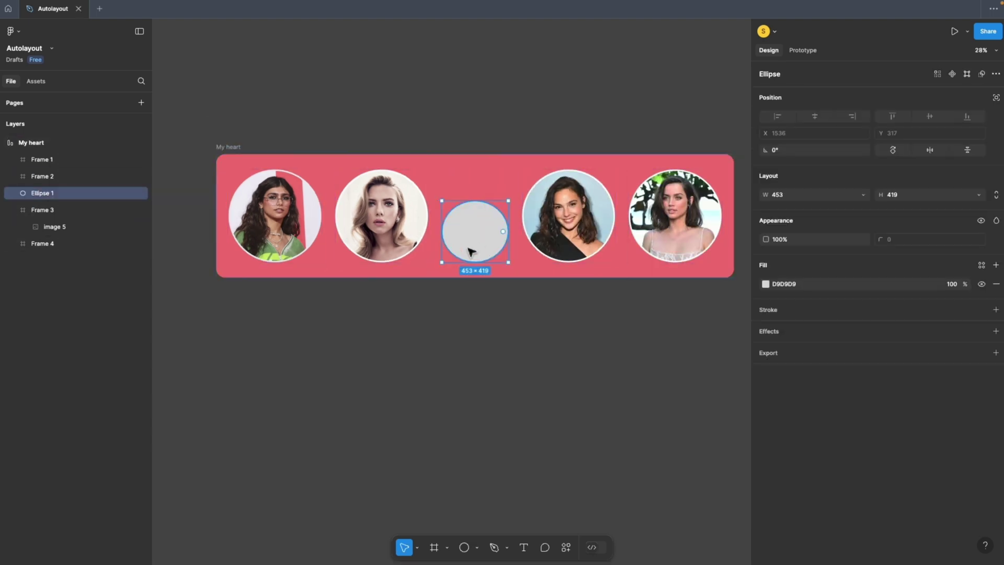
pyautogui.press('Delete')
# Step: Switch the My heart frame's auto layout direction to vertical and back to horizontal
pyautogui.click(244, 166)
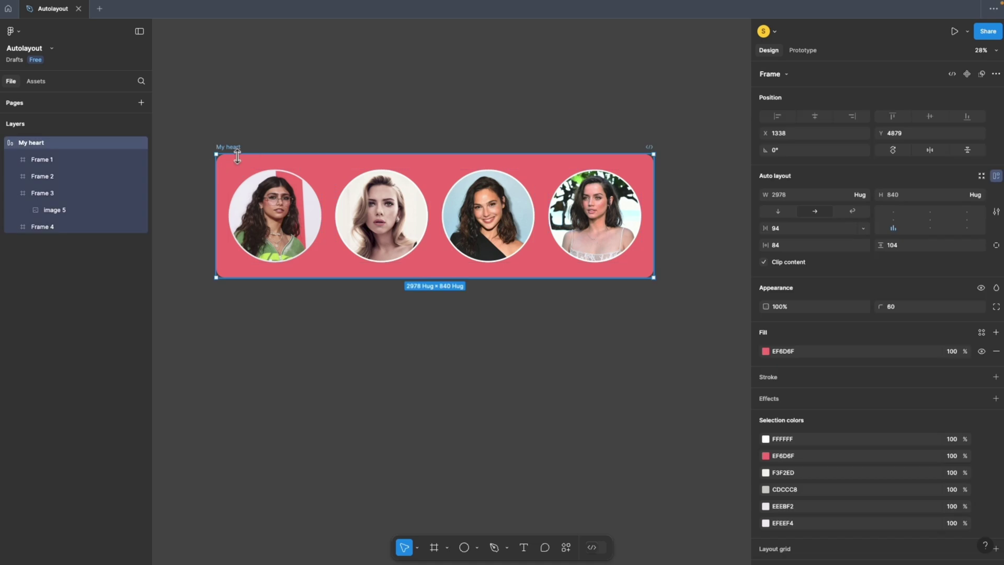
pyautogui.scroll(1, 336, 128)
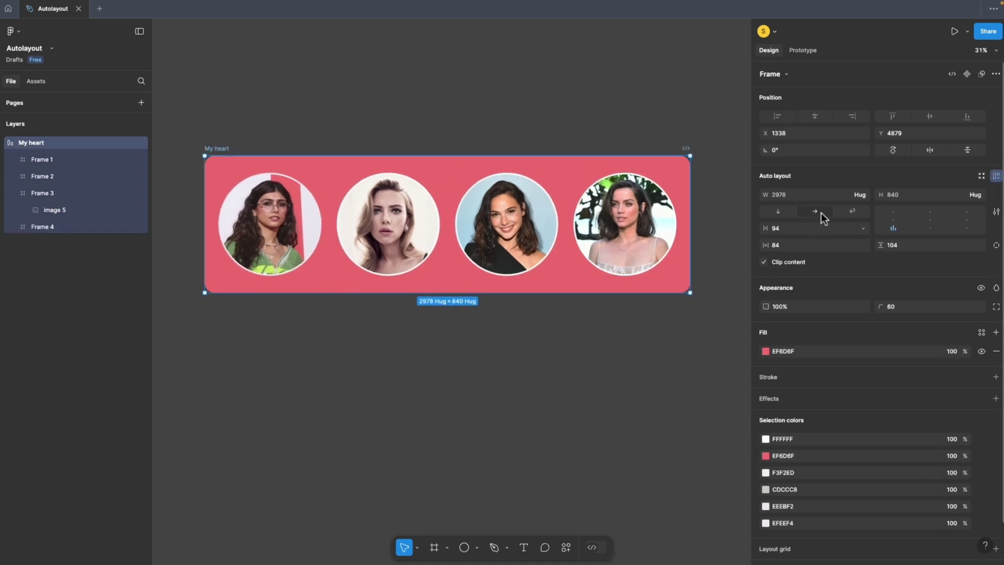
pyautogui.click(778, 211)
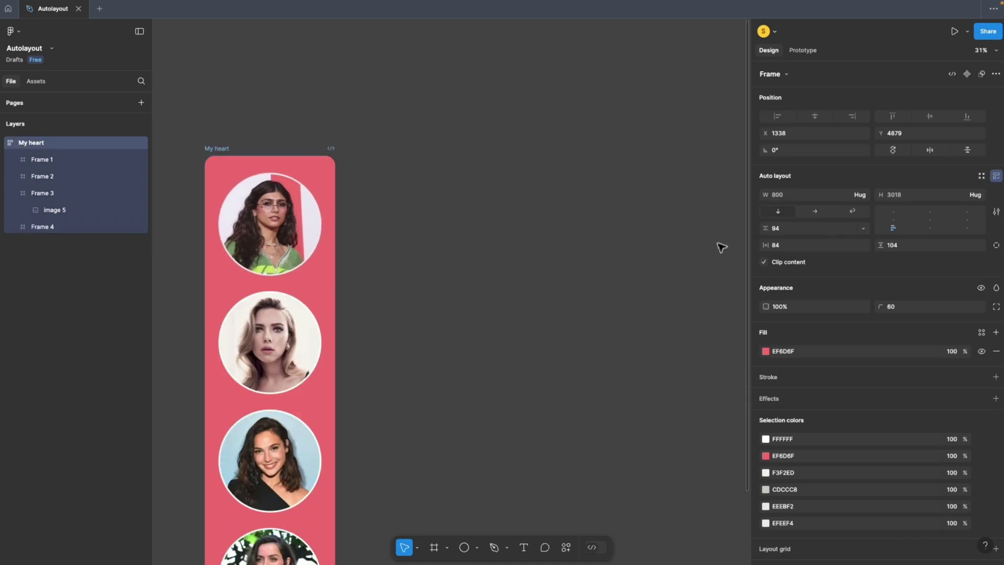
pyautogui.hotkey('shift', '2')
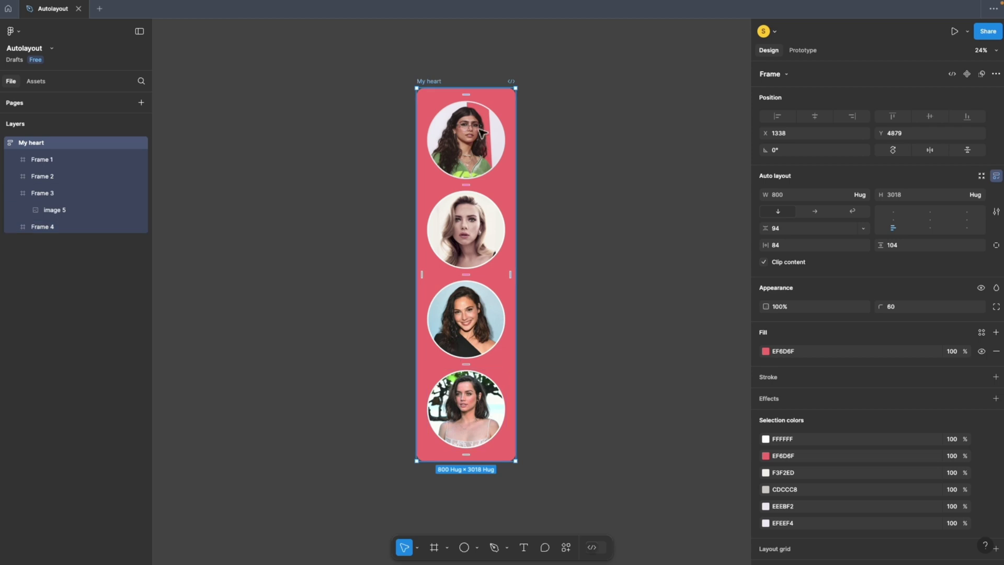
pyautogui.click(815, 212)
pyautogui.hotkey('shift', '2')
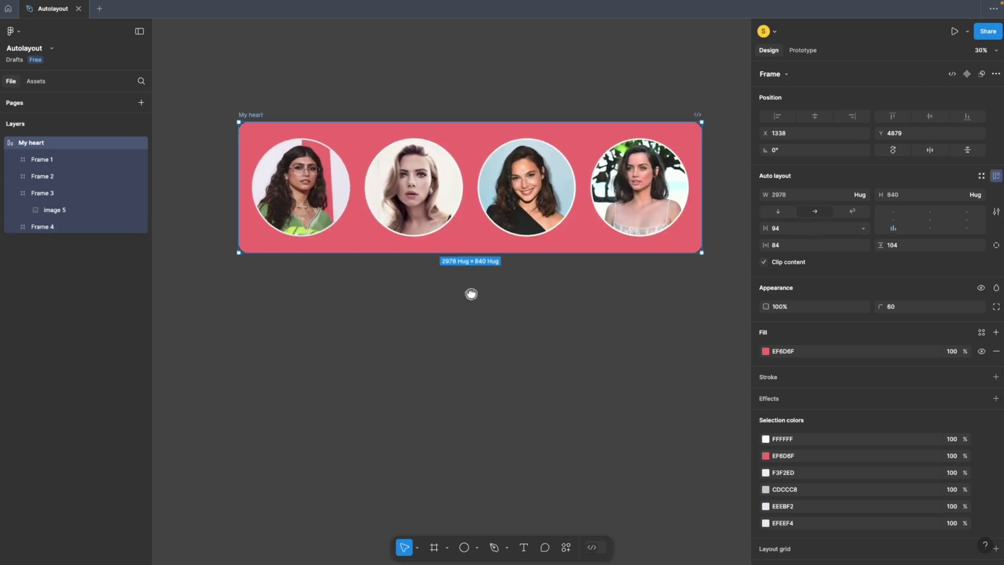
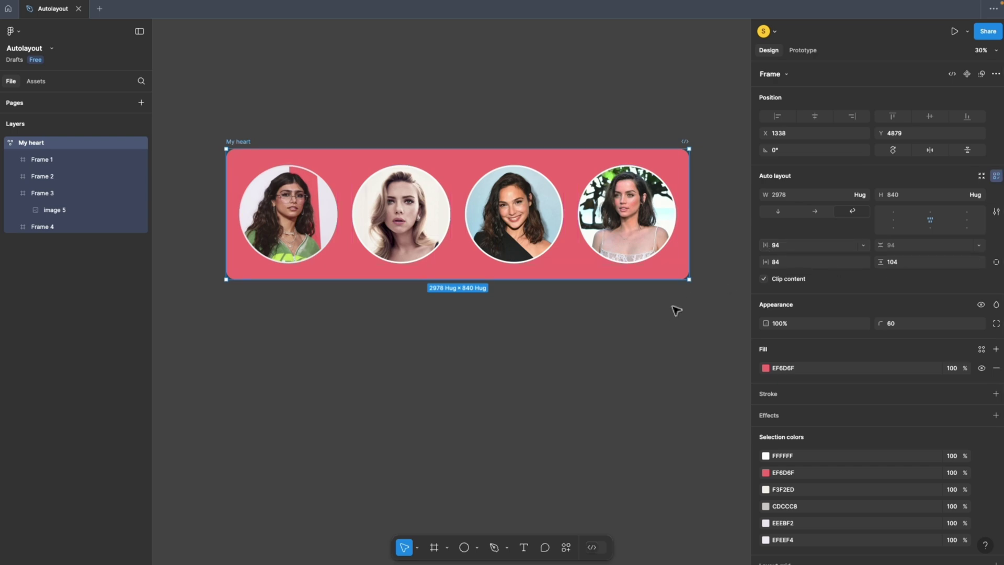
# Step: Narrow the wrapping My heart frame to a width of 2944 by moving its right edge inward
pyautogui.scroll(3, 671, 313)
pyautogui.scroll(5, 695, 299)
pyautogui.scroll(8, 633, 327)
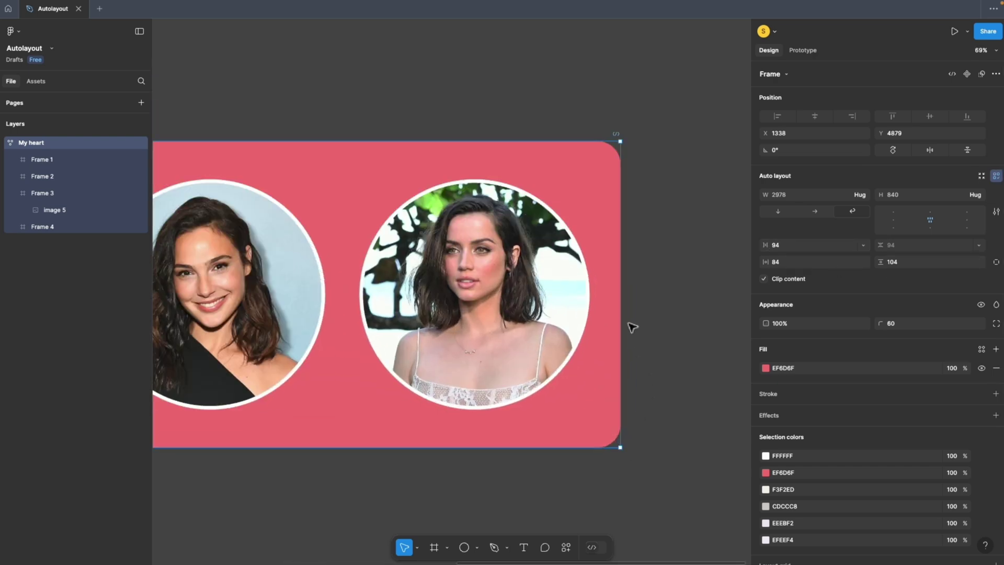
pyautogui.scroll(-10, 592, 278)
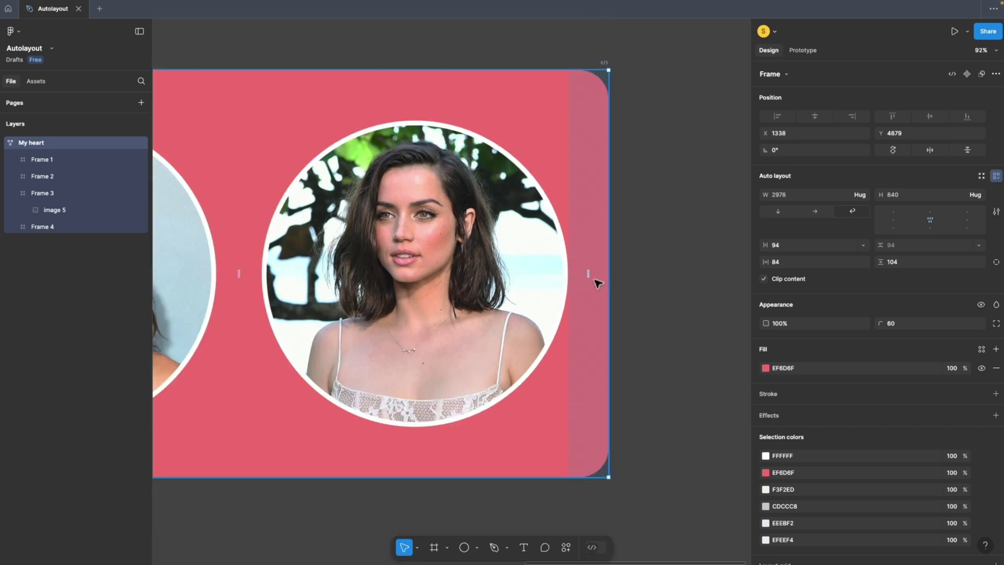
pyautogui.moveTo(589, 331); pyautogui.dragTo(621, 320)
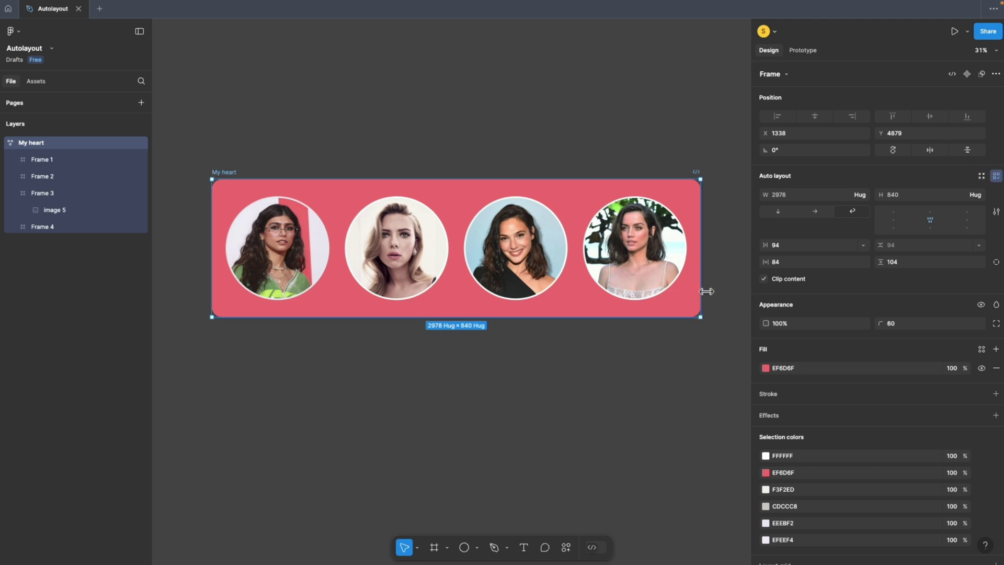
pyautogui.moveTo(701, 289); pyautogui.dragTo(695, 287)
pyautogui.scroll(-2, 464, 137)
pyautogui.hscroll(-2, 465, 137)
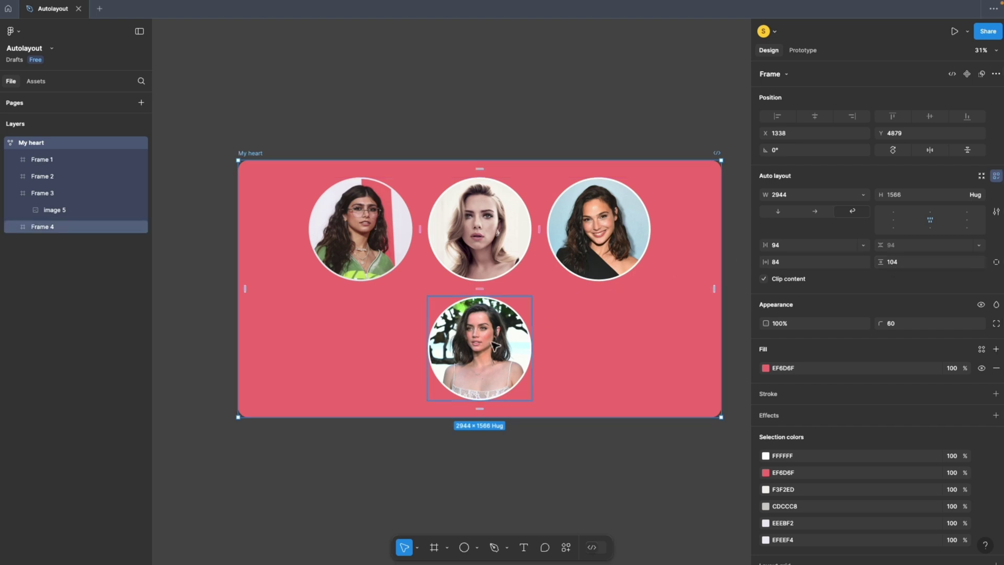
pyautogui.scroll(-1, 471, 230)
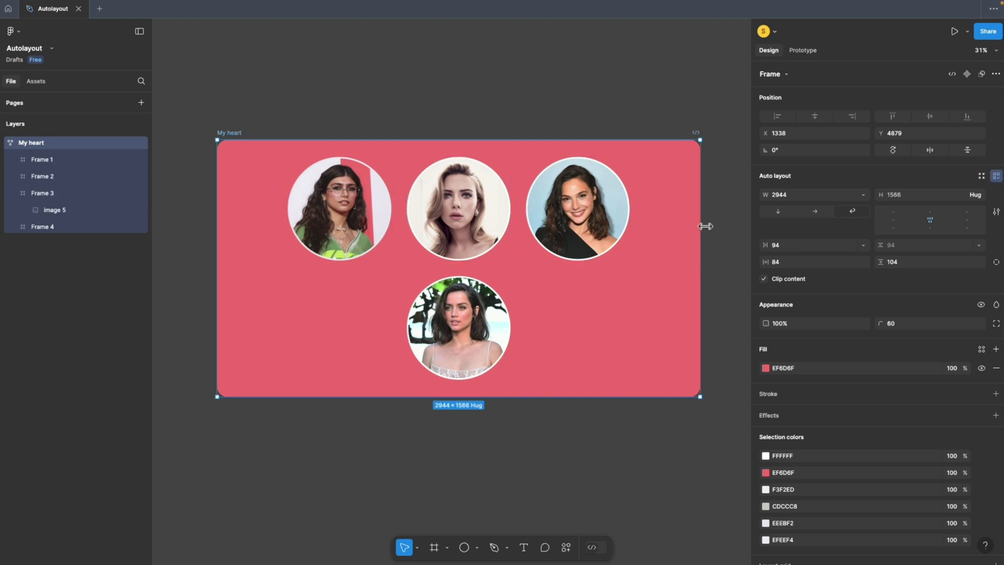
# Step: Narrow the My heart frame to a width of 2252 by moving its right edge inward
pyautogui.moveTo(698, 225); pyautogui.dragTo(586, 228)
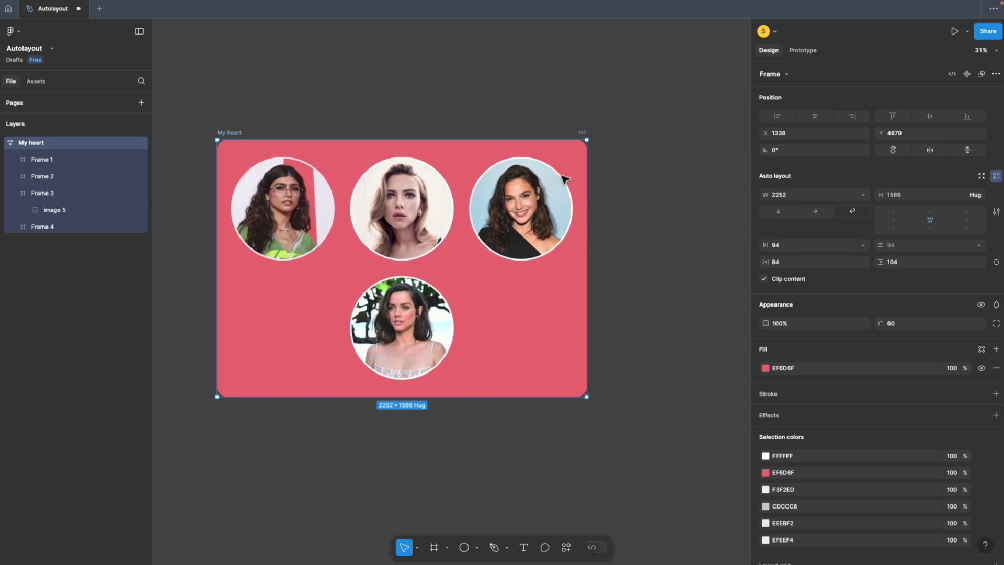
pyautogui.moveTo(343, 88); pyautogui.dragTo(431, 85)
pyautogui.scroll(2, 403, 99)
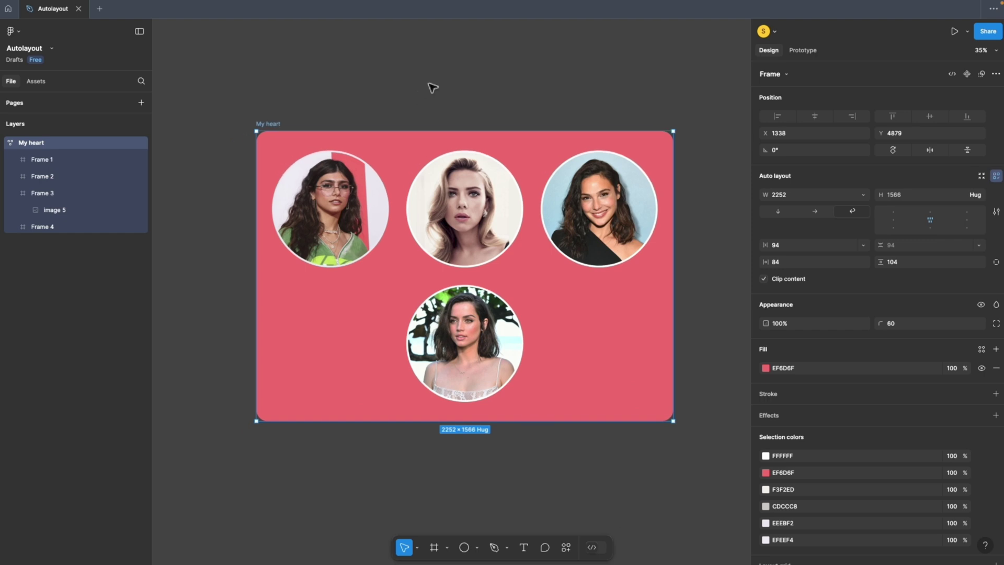
# Step: Inspect the right padding beside Frame 3 and narrow the My heart frame to a width of 2206
pyautogui.scroll(1, 431, 85)
pyautogui.hscroll(2, 728, 197)
pyautogui.scroll(-1, 728, 197)
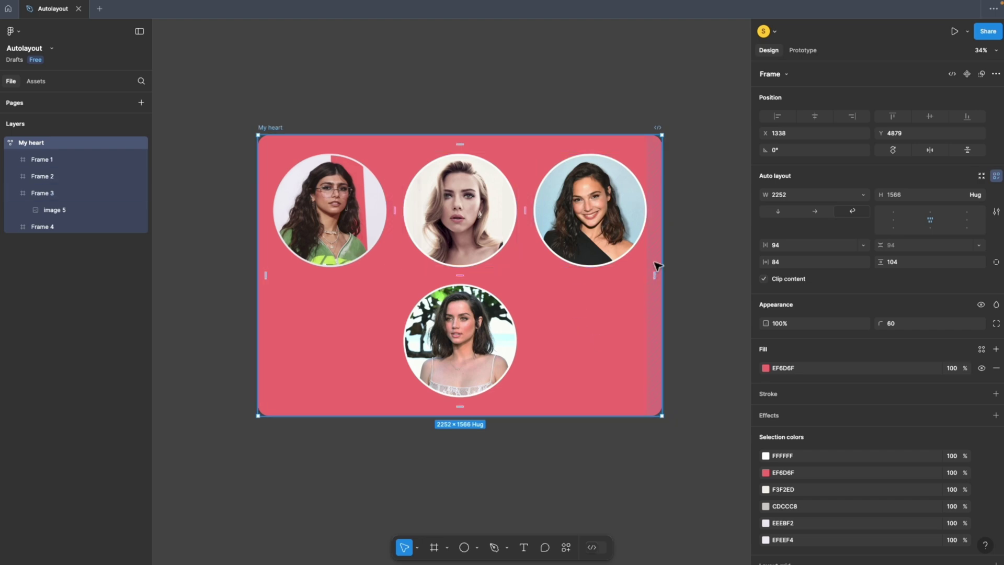
pyautogui.scroll(10, 658, 266)
pyautogui.scroll(5, 660, 220)
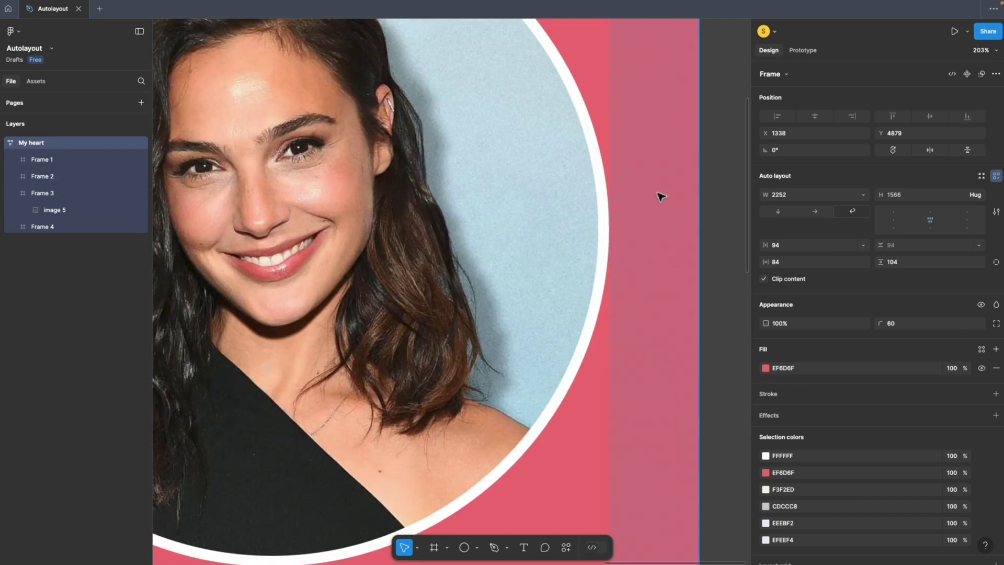
pyautogui.scroll(2, 661, 196)
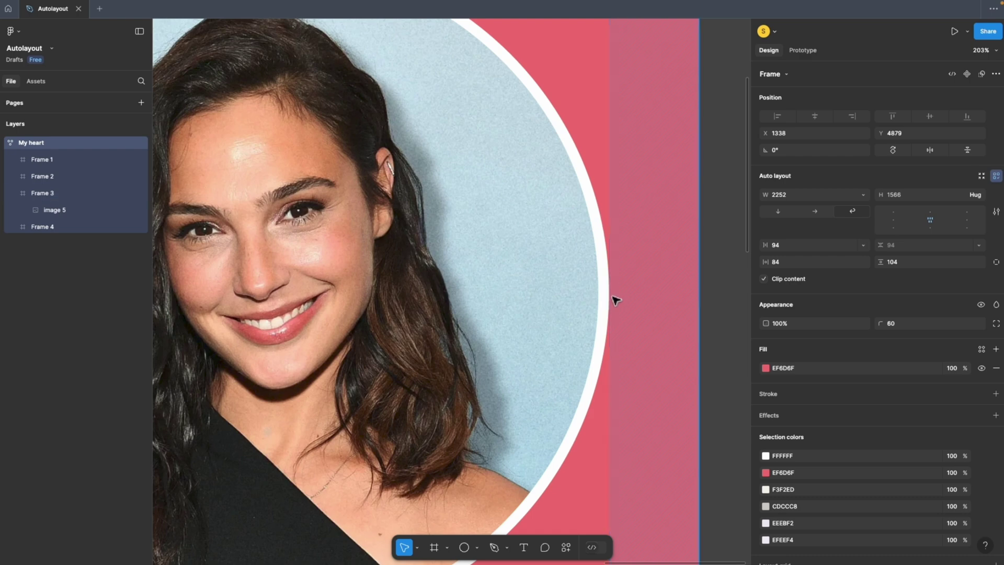
pyautogui.scroll(-10, 615, 299)
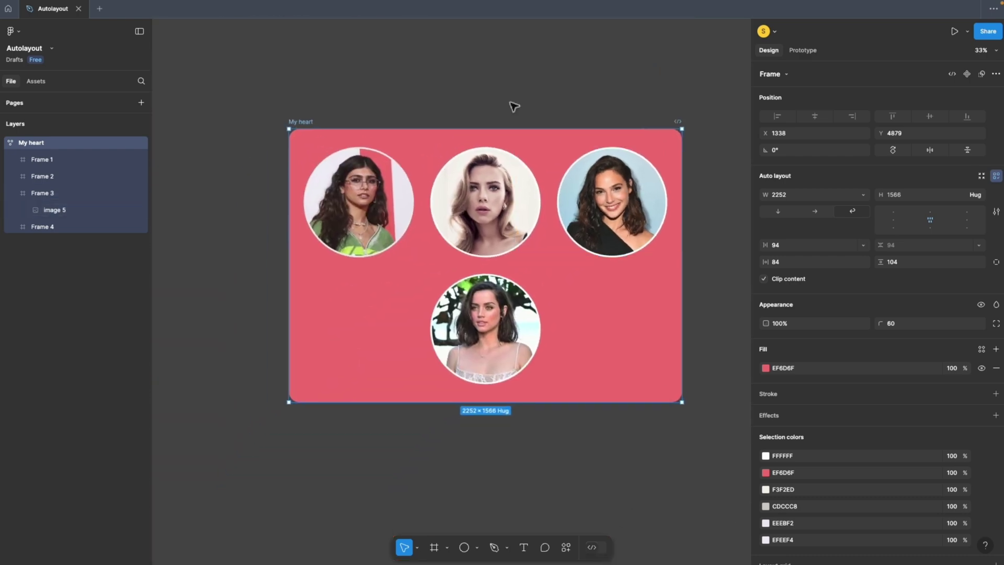
pyautogui.moveTo(701, 224); pyautogui.dragTo(694, 222)
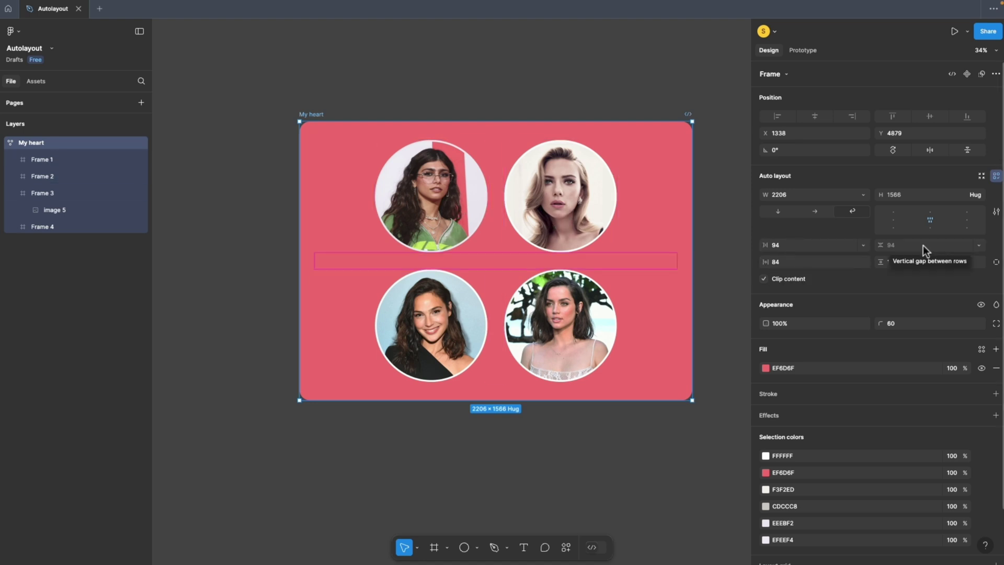
# Step: Narrow the My heart frame further to a width of 1500 by moving its right edge inward
pyautogui.moveTo(888, 247); pyautogui.dragTo(852, 246)
pyautogui.moveTo(693, 197); pyautogui.dragTo(626, 205)
pyautogui.scroll(-5, 628, 183)
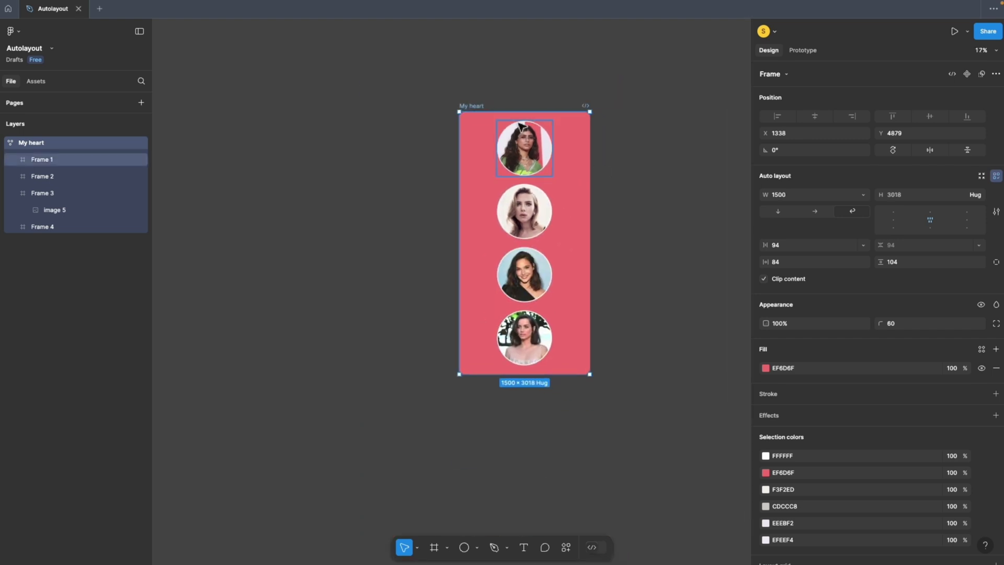
# Step: Undo the width reductions and the alignment change on the My heart frame, back to Hug sizing in both directions
pyautogui.hotkey('ctrl', 'z')
pyautogui.hotkey('ctrl', 'z')
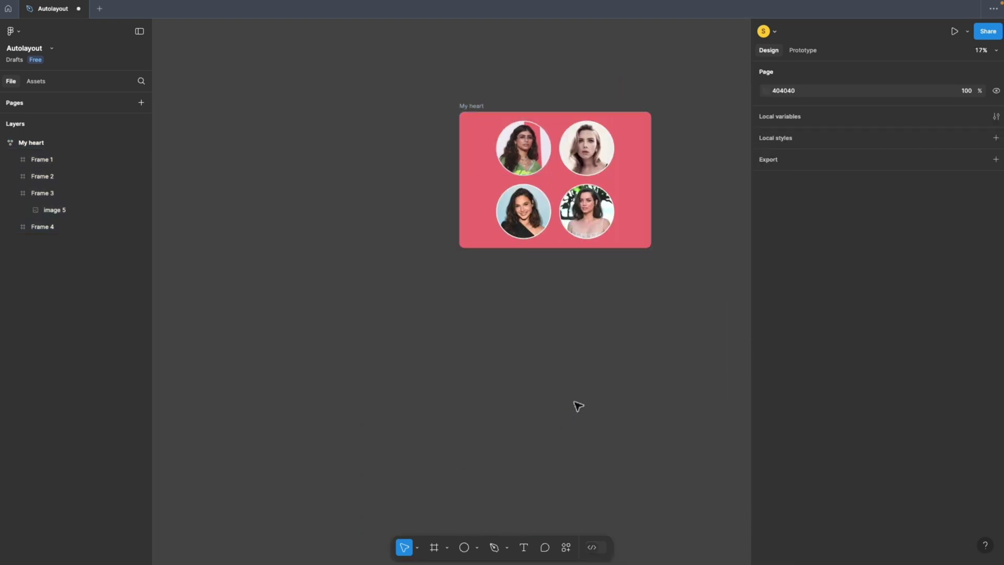
pyautogui.hscroll(2, 457, 394)
pyautogui.hotkey('ctrl', 'z')
pyautogui.hotkey('ctrl', 'z')
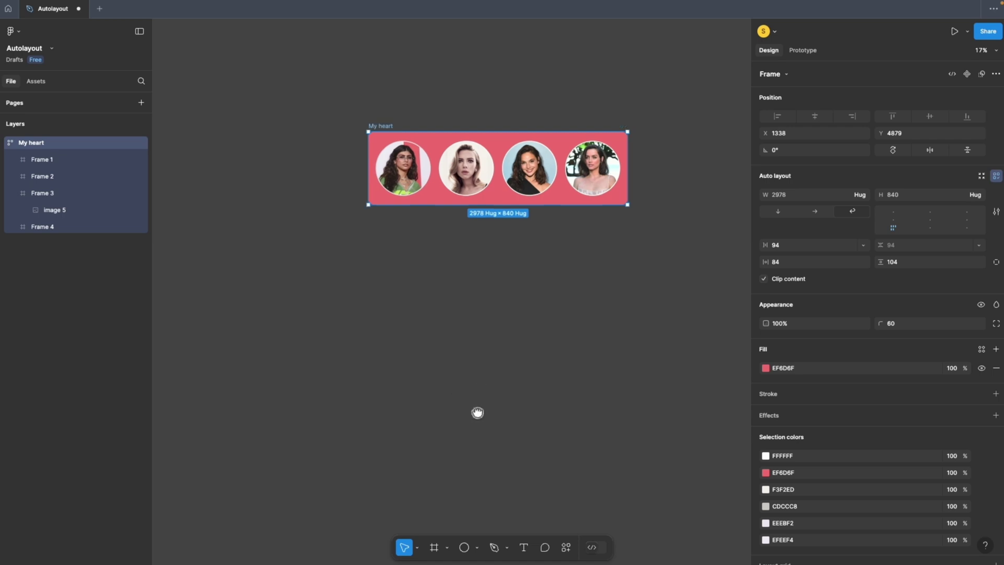
pyautogui.click(478, 413)
# Step: Set the My heart frame's auto layout direction from wrap to horizontal
pyautogui.scroll(3, 478, 413)
pyautogui.click(254, 153)
pyautogui.click(815, 210)
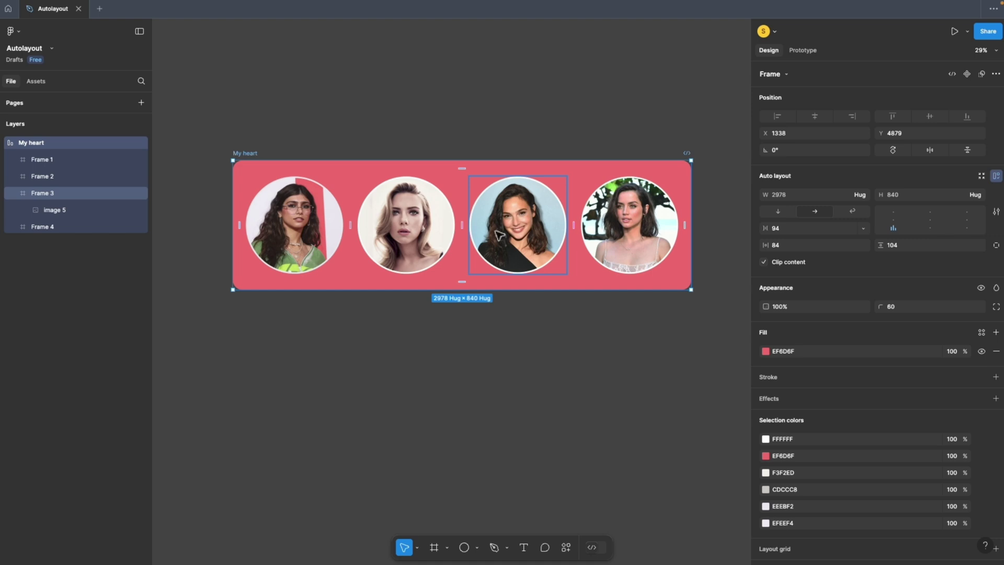
pyautogui.click(377, 72)
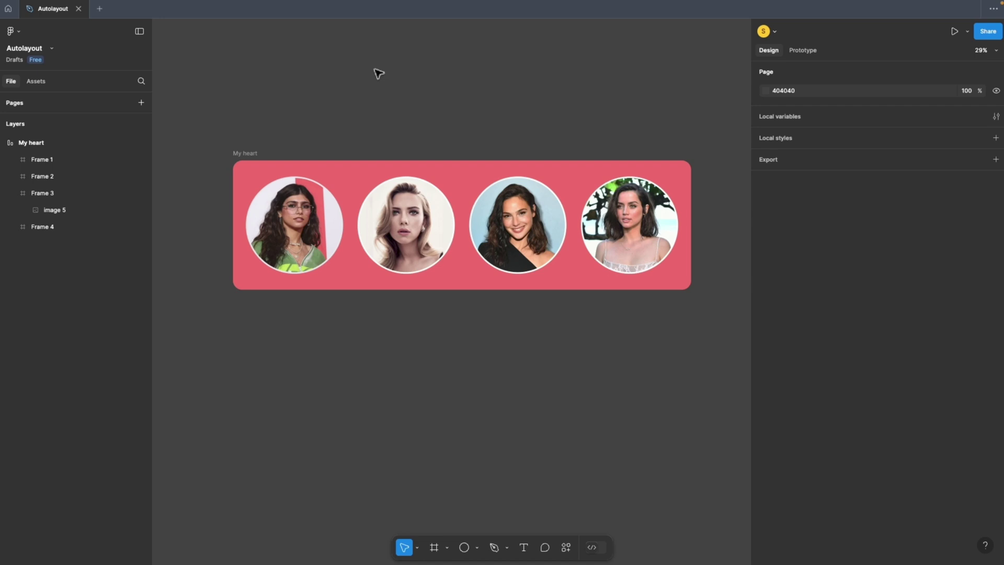
# Step: Set the horizontal gap between the items of the My heart frame to Auto
pyautogui.hotkey('ctrl', 'a')
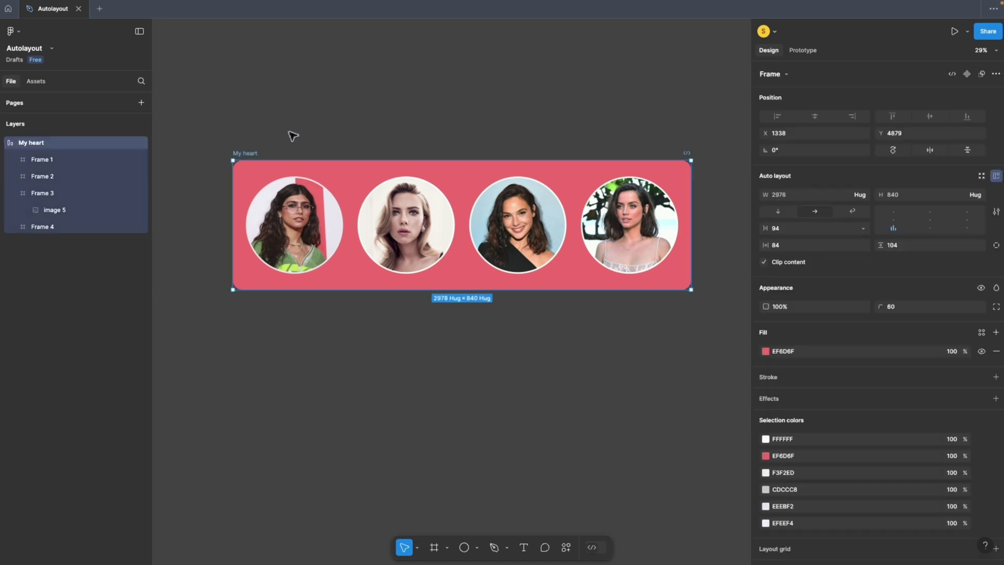
pyautogui.click(864, 231)
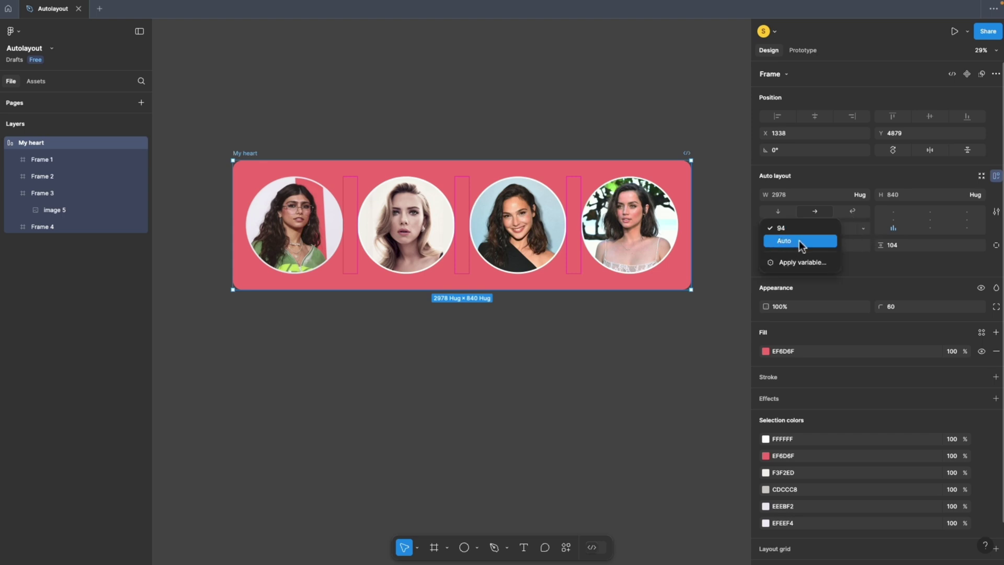
pyautogui.click(800, 242)
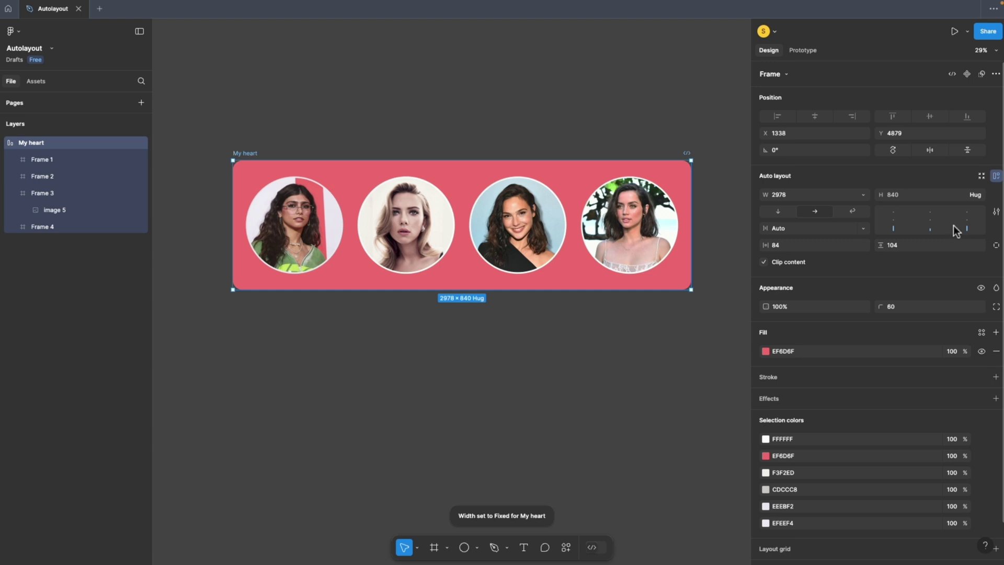
# Step: Set the alignment of the My heart frame's items to the vertical center
pyautogui.click(930, 213)
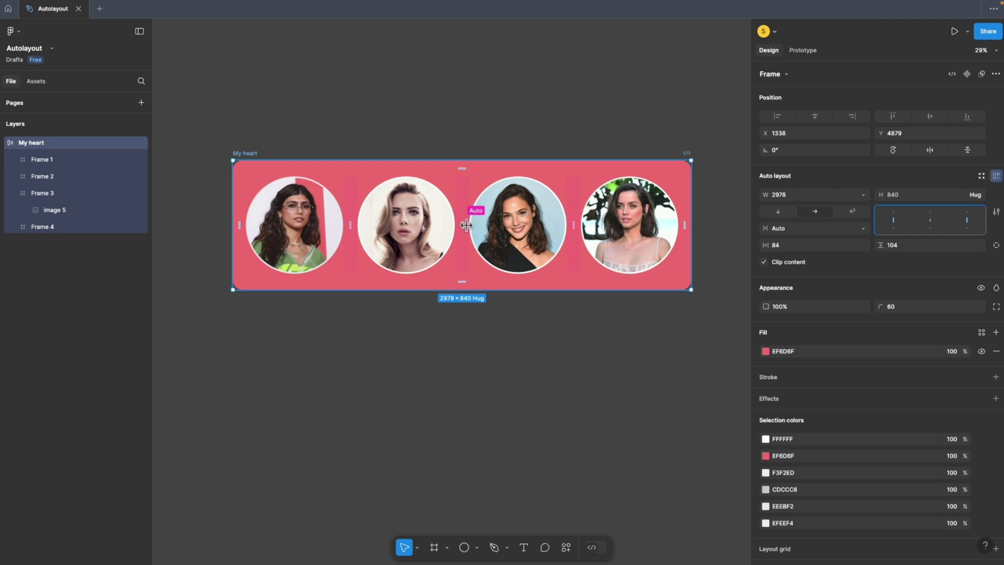
pyautogui.scroll(-3, 385, 394)
pyautogui.scroll(-2, 335, 324)
pyautogui.hscroll(2, 335, 324)
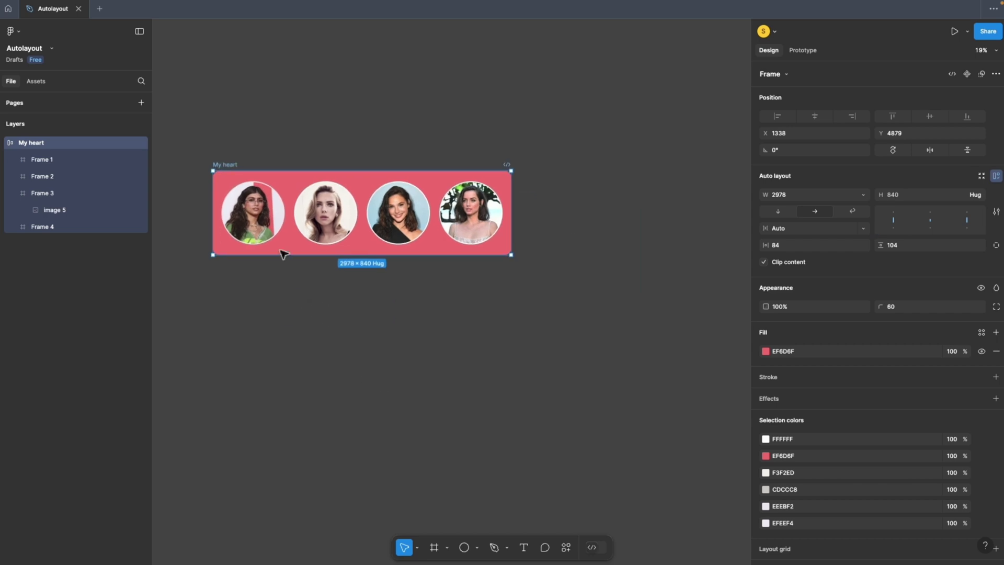
# Step: Widen the My heart frame to about 4641 with its Auto gap, and try making it taller
pyautogui.press('Escape')
pyautogui.click(226, 164)
pyautogui.moveTo(512, 211); pyautogui.dragTo(678, 210)
pyautogui.click(466, 350)
pyautogui.scroll(2, 484, 381)
pyautogui.scroll(1, 325, 246)
pyautogui.click(325, 246)
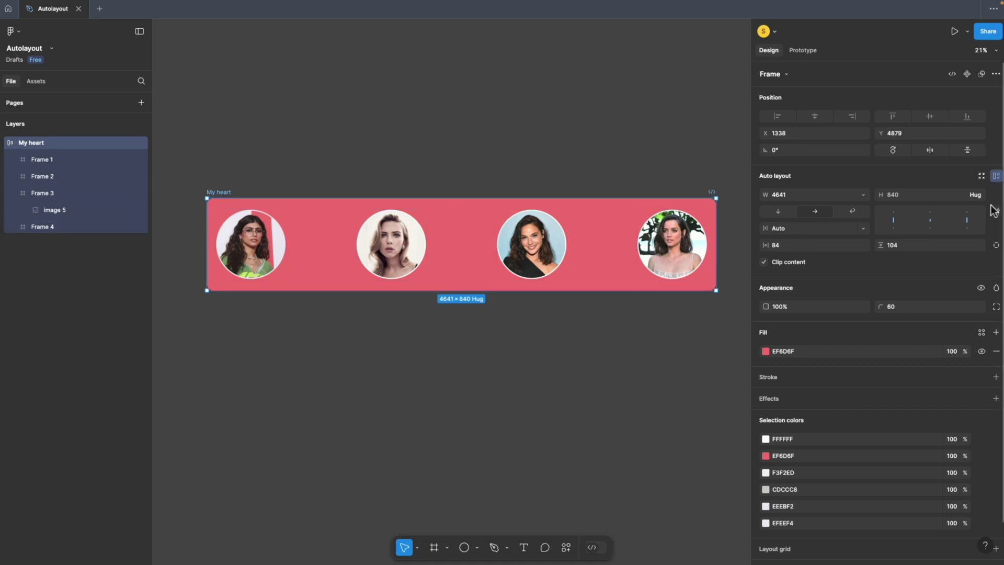
pyautogui.click(930, 212)
pyautogui.moveTo(282, 291); pyautogui.dragTo(277, 353)
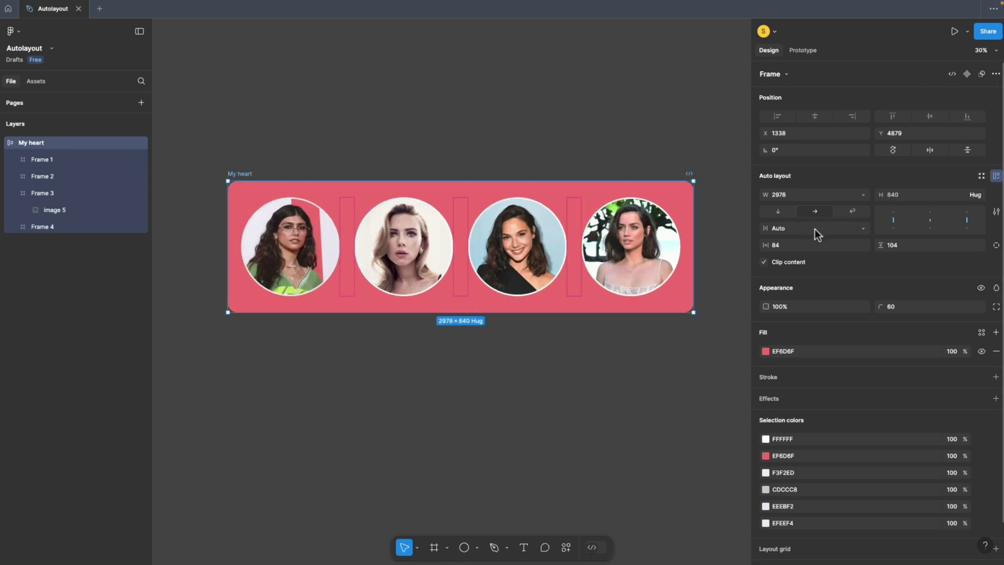
# Step: Set the horizontal gap between the My heart frame's items from Auto to 94
pyautogui.click(862, 228)
pyautogui.click(800, 215)
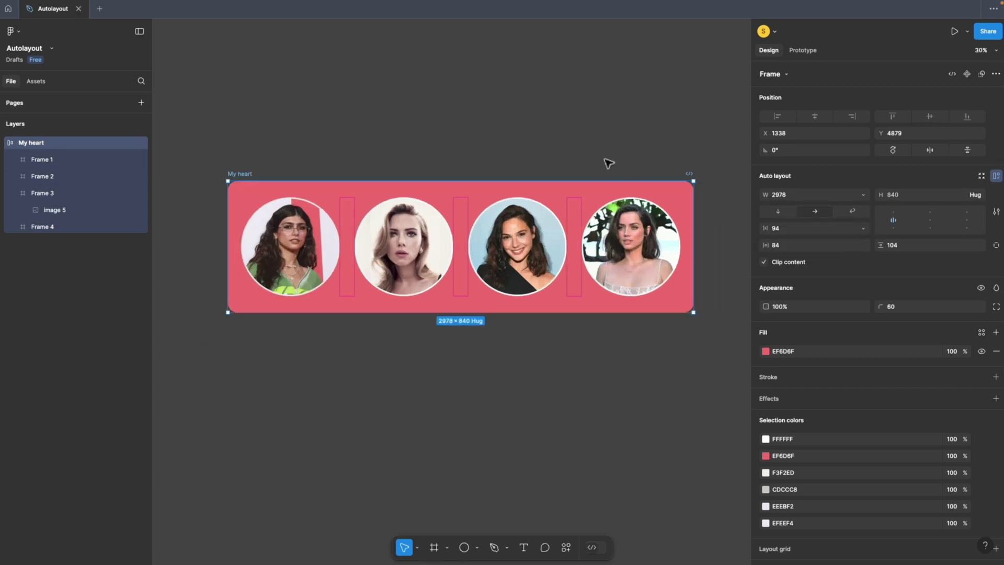
pyautogui.click(551, 151)
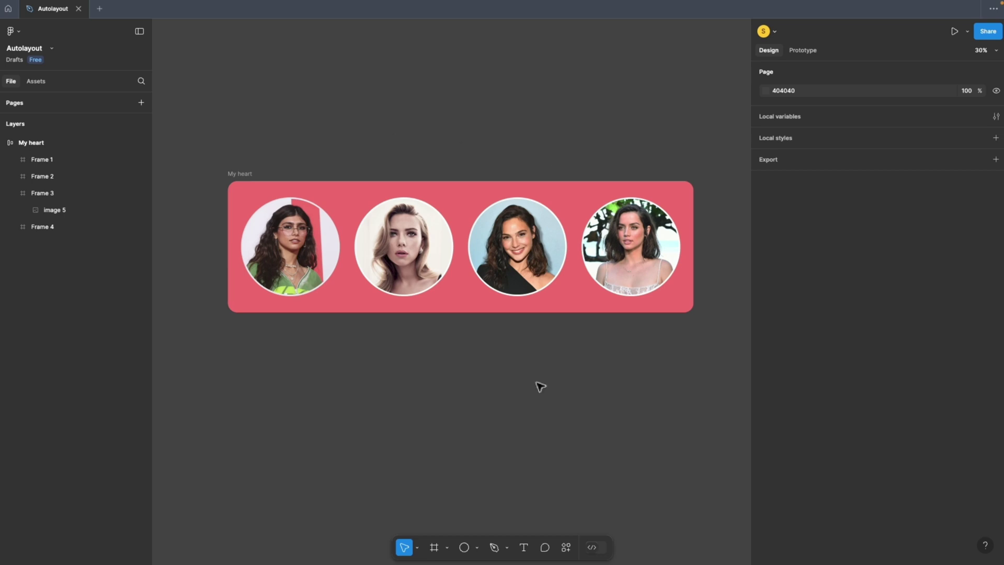
# Step: Resize the My heart frame to about 3131 × 975 with Fixed width sizing
pyautogui.click(246, 174)
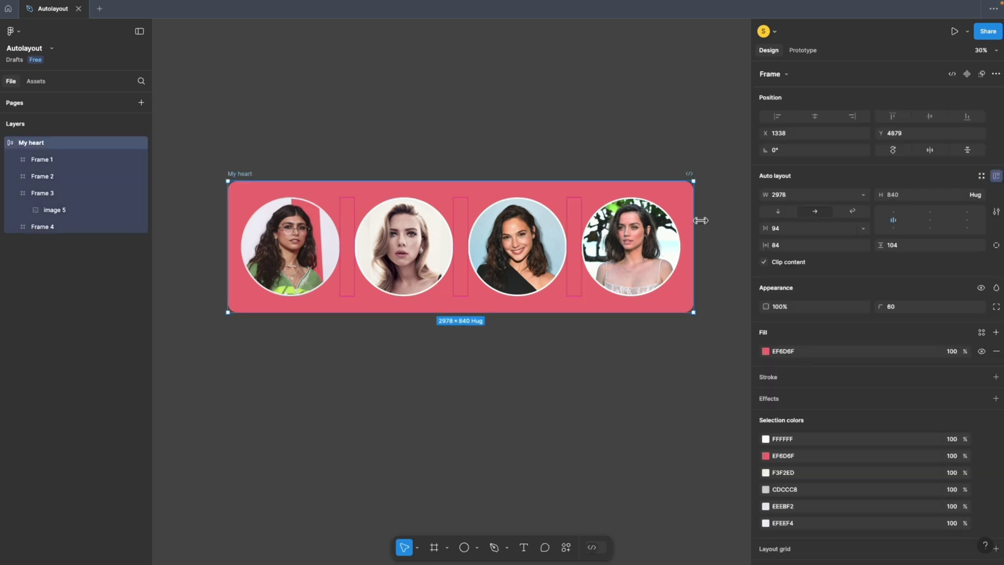
pyautogui.moveTo(702, 220); pyautogui.dragTo(714, 215)
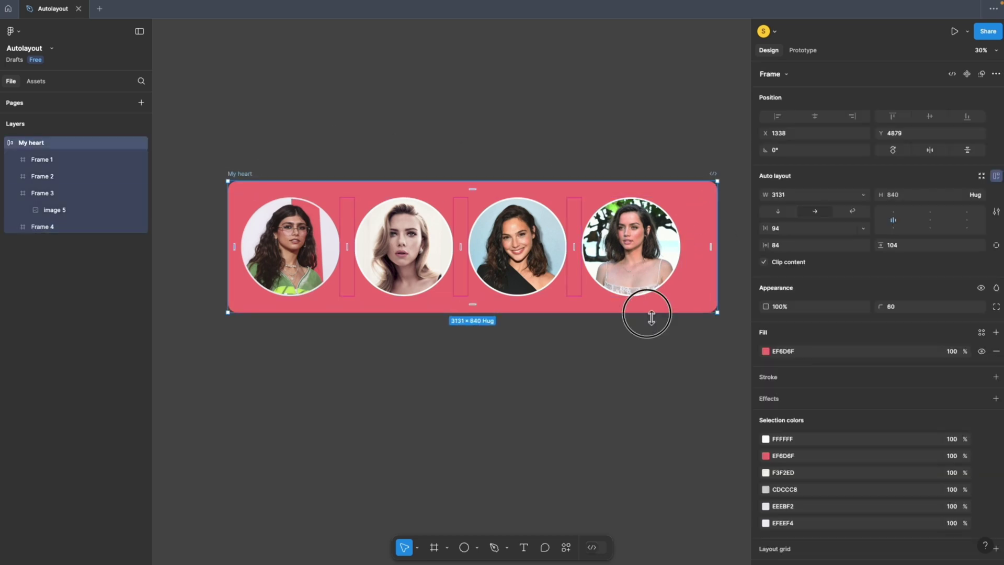
pyautogui.moveTo(649, 313); pyautogui.dragTo(652, 336)
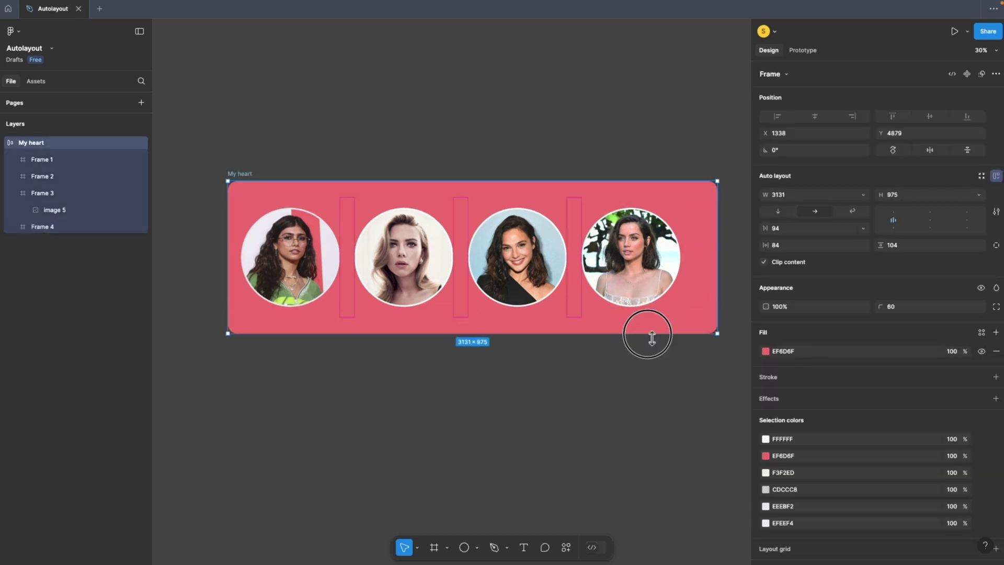
pyautogui.click(862, 194)
pyautogui.click(806, 196)
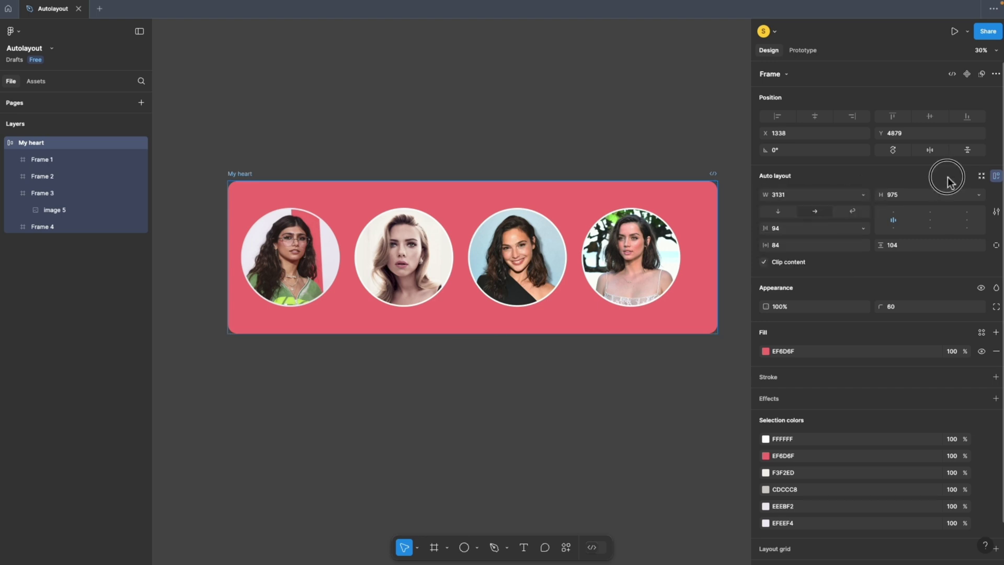
# Step: Set both the width and height of the My heart frame to Hug contents and center its items in both directions
pyautogui.click(863, 194)
pyautogui.click(839, 208)
pyautogui.click(978, 194)
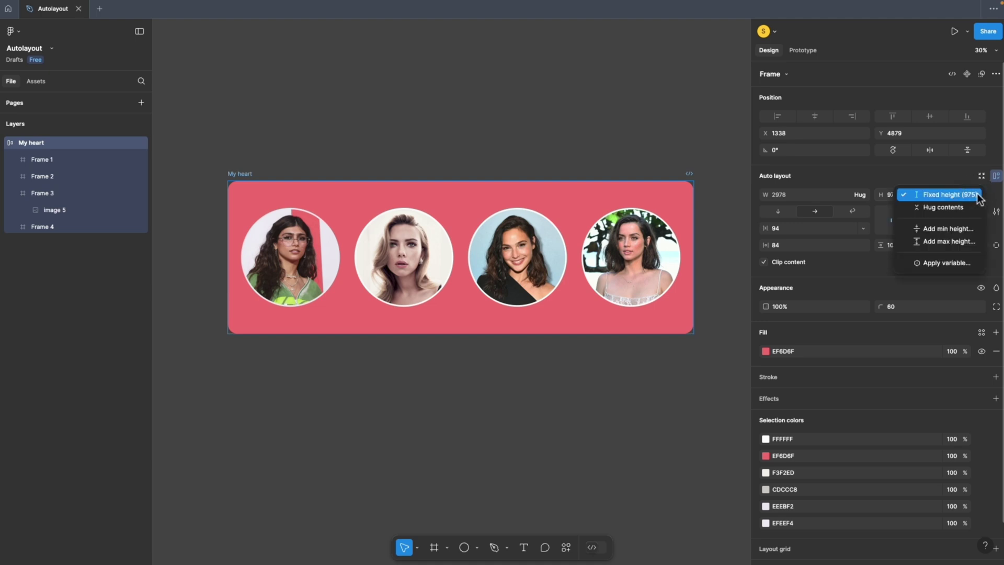
pyautogui.click(938, 207)
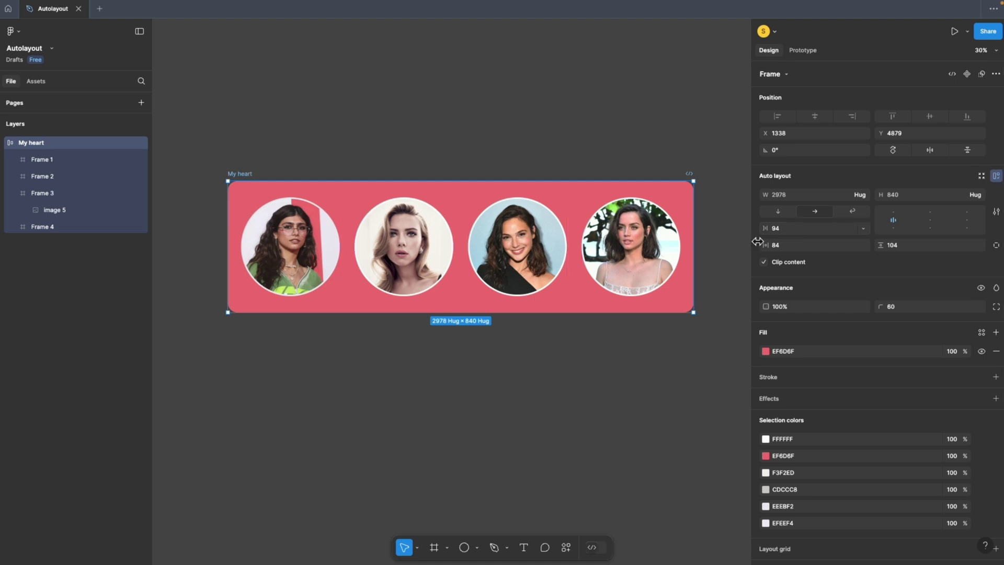
pyautogui.click(932, 220)
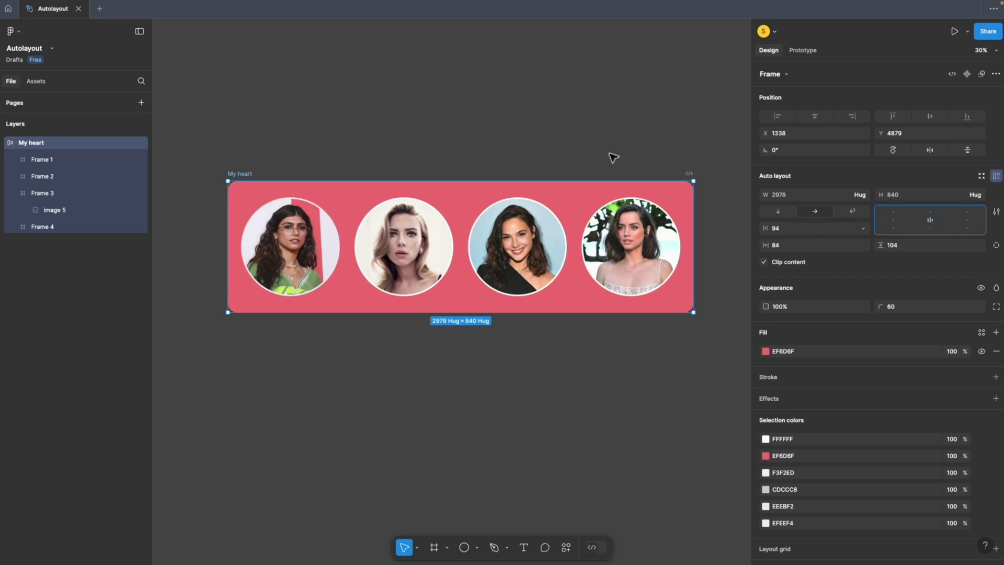
# Step: Examine the width and height sizing options of Frame 1, including Fixed and Fill container
pyautogui.click(279, 255)
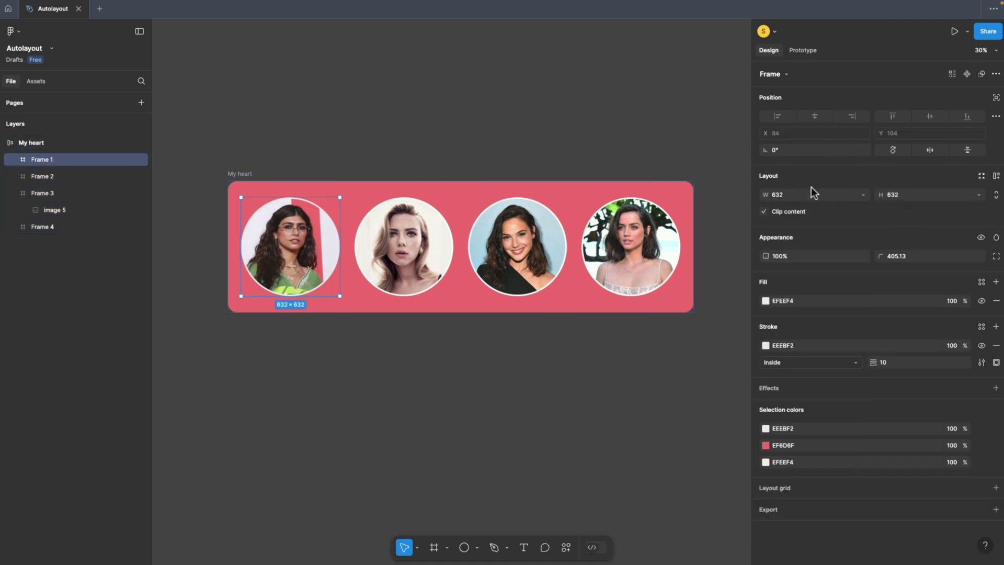
pyautogui.click(864, 195)
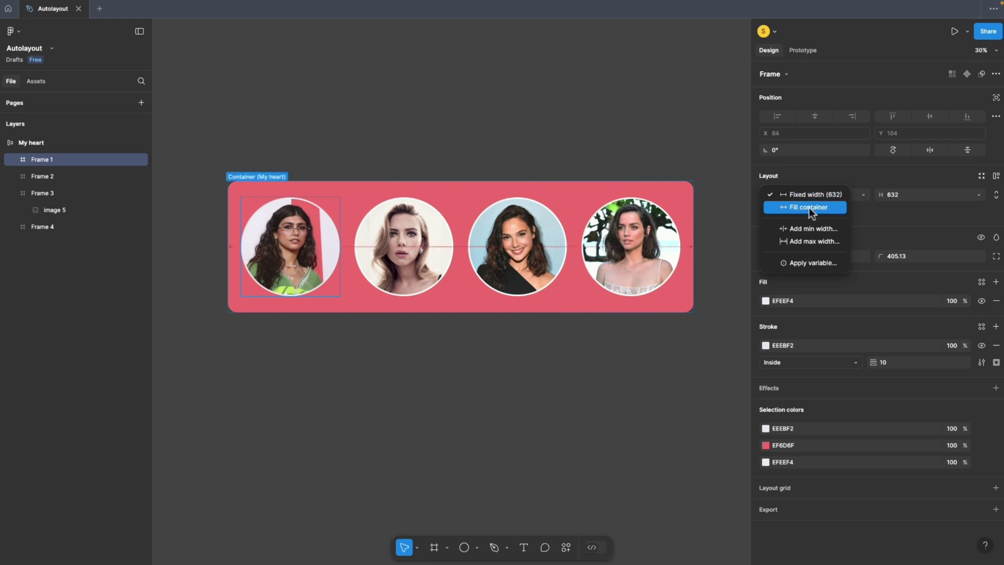
pyautogui.click(809, 208)
pyautogui.click(979, 195)
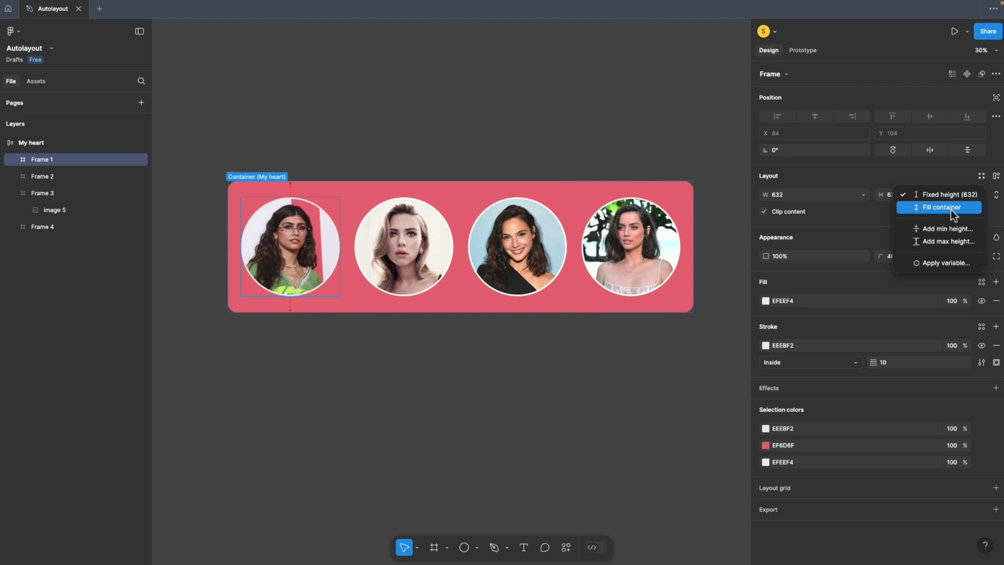
pyautogui.press('Escape')
pyautogui.scroll(-5, 446, 97)
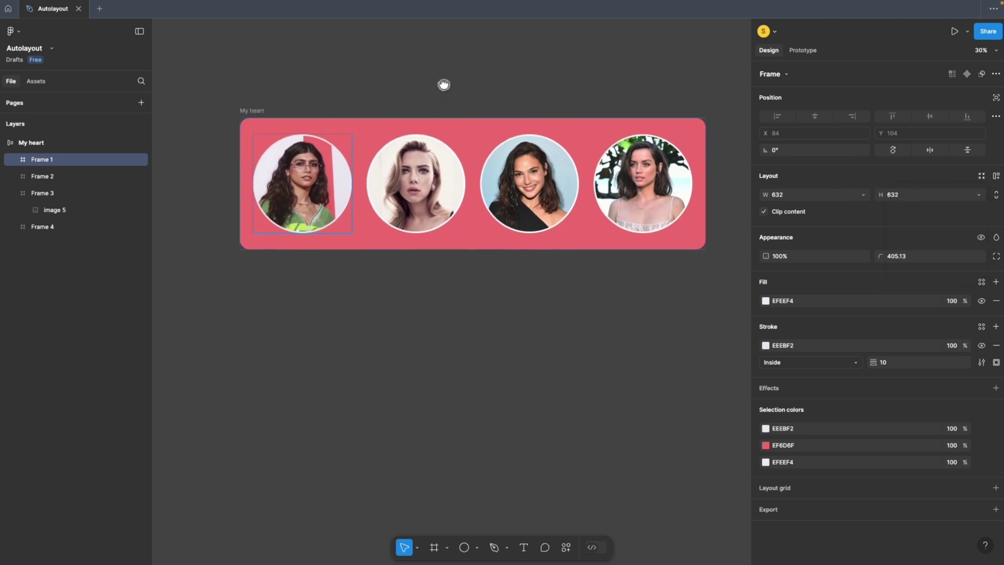
# Step: Duplicate the My heart frame directly below the original, at about Y 5934
pyautogui.click(259, 110)
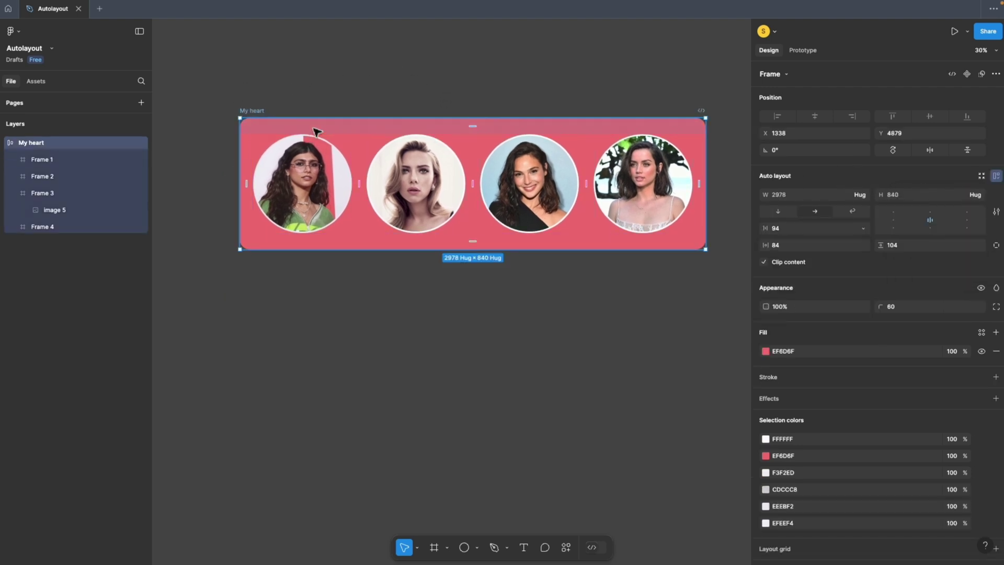
pyautogui.moveTo(317, 130); pyautogui.dragTo(321, 296)
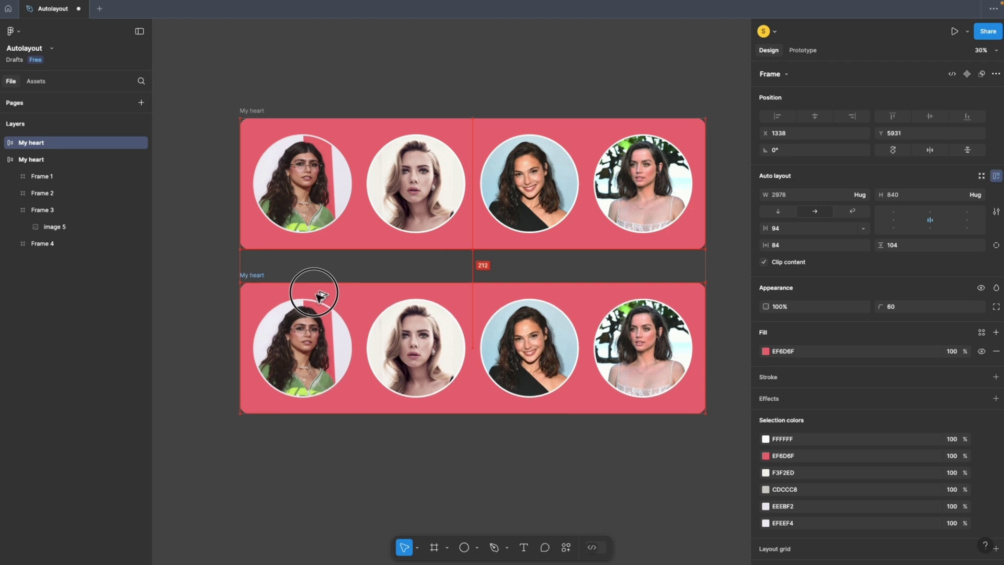
pyautogui.scroll(-1, 320, 296)
# Step: Delete the four portrait frames from the lower copy of the My heart frame
pyautogui.click(282, 329)
pyautogui.keyDown('shift'); pyautogui.click(394, 330); pyautogui.keyUp('shift')
pyautogui.keyDown('shift'); pyautogui.click(578, 326); pyautogui.keyUp('shift')
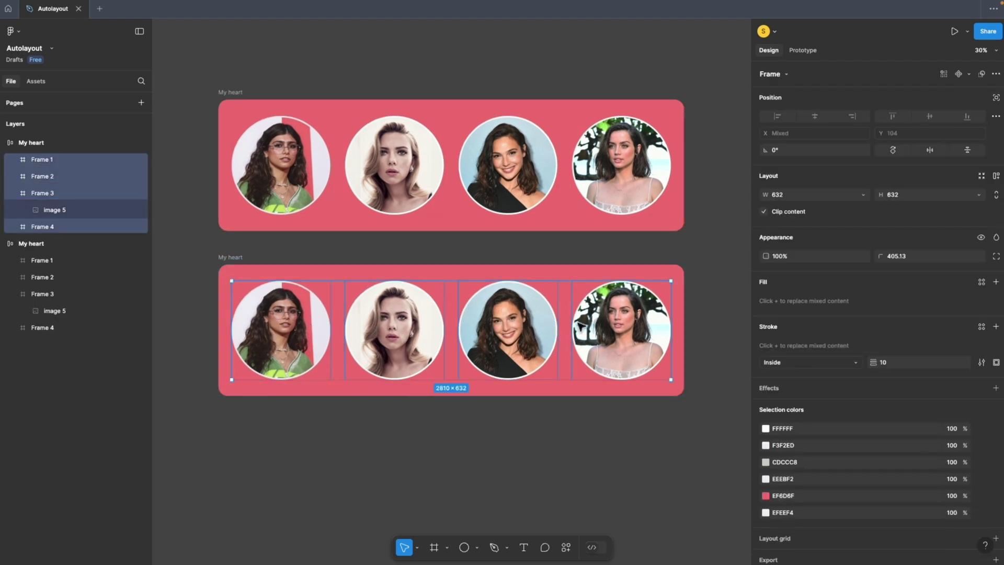
pyautogui.press('Delete')
# Step: Draw a rectangle about 773 × 386 inside the empty lower My heart frame
pyautogui.click(477, 547)
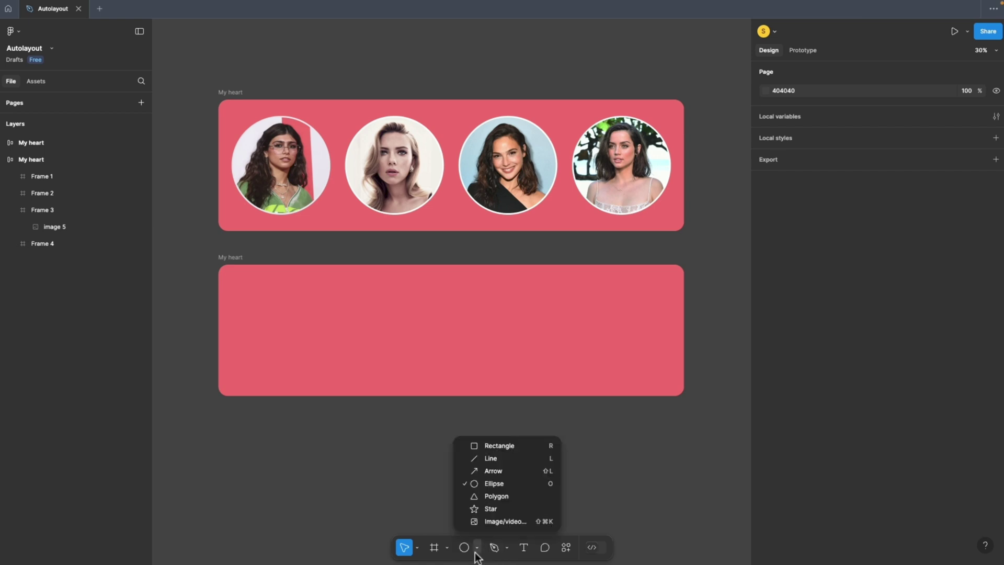
pyautogui.click(488, 448)
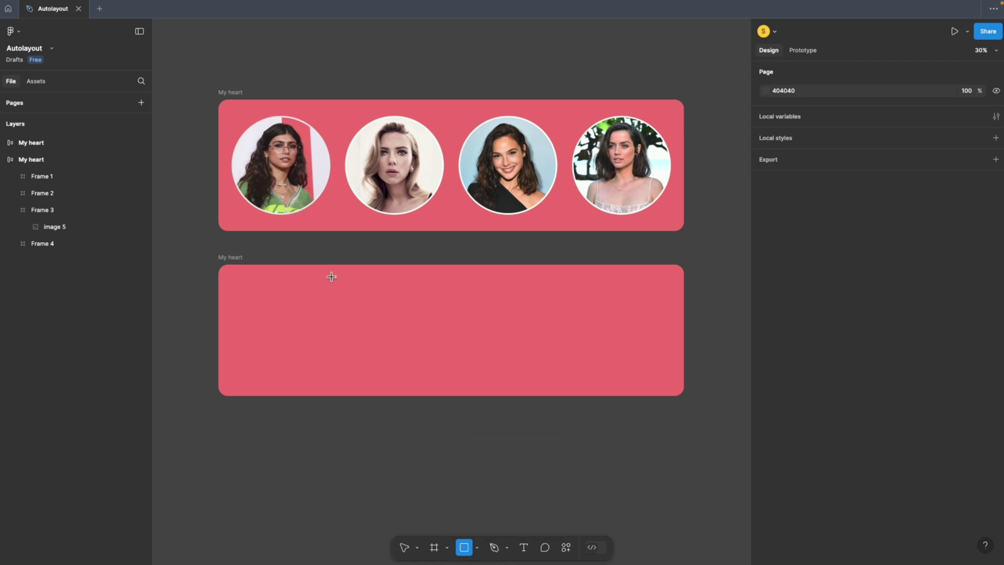
pyautogui.moveTo(288, 303); pyautogui.dragTo(402, 362)
pyautogui.click(288, 369)
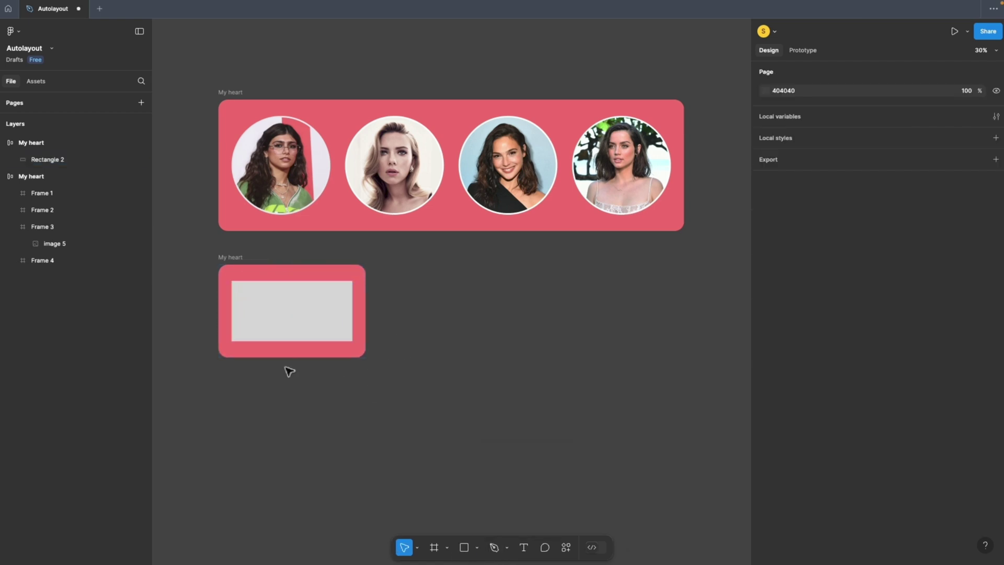
# Step: Set the fill of the rectangle in the lower My heart frame to blue 02519B
pyautogui.scroll(3, 287, 369)
pyautogui.moveTo(272, 367); pyautogui.dragTo(347, 366)
pyautogui.scroll(1, 348, 366)
pyautogui.click(354, 282)
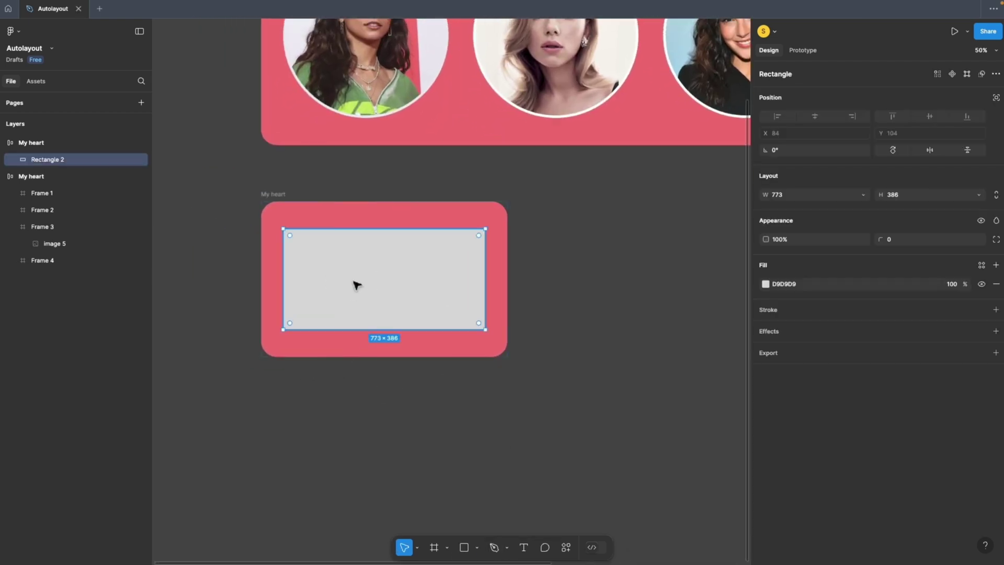
pyautogui.click(766, 284)
pyautogui.moveTo(685, 443); pyautogui.dragTo(707, 442)
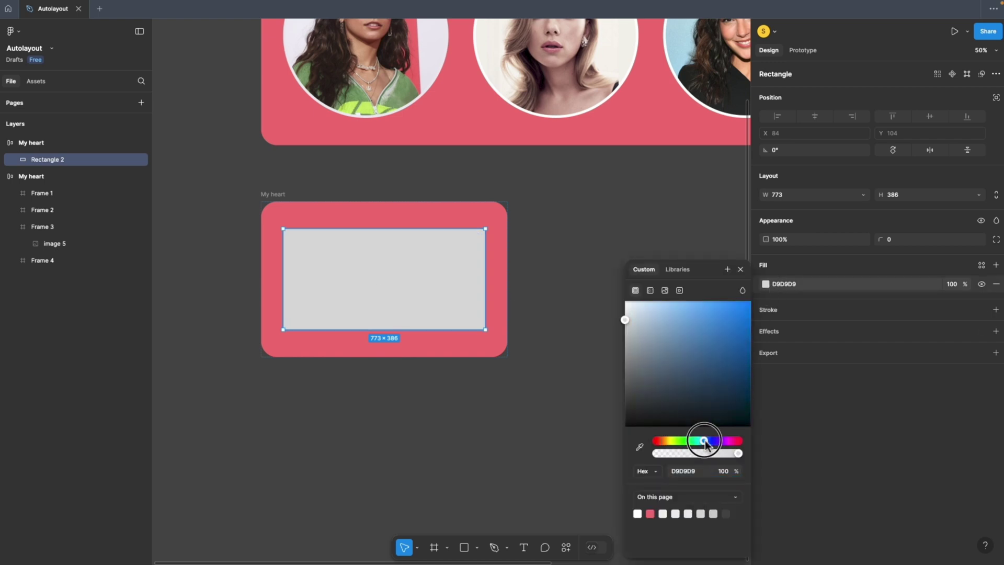
pyautogui.moveTo(746, 392); pyautogui.dragTo(751, 354)
pyautogui.click(425, 430)
pyautogui.hscroll(-2, 399, 390)
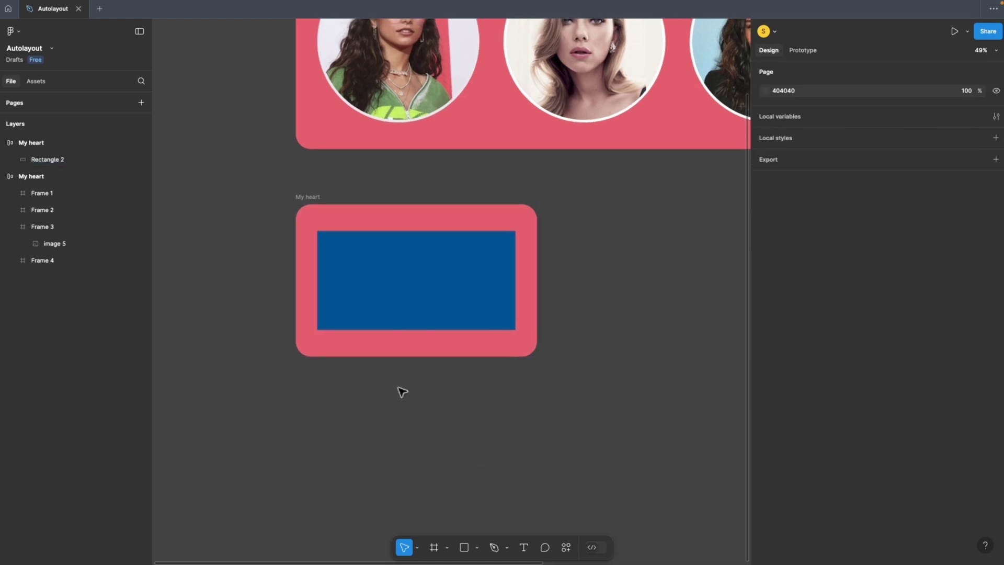
# Step: Inspect the width and height sizing settings of the lower My heart frame around the blue rectangle
pyautogui.scroll(3, 394, 395)
pyautogui.moveTo(386, 403); pyautogui.dragTo(394, 430)
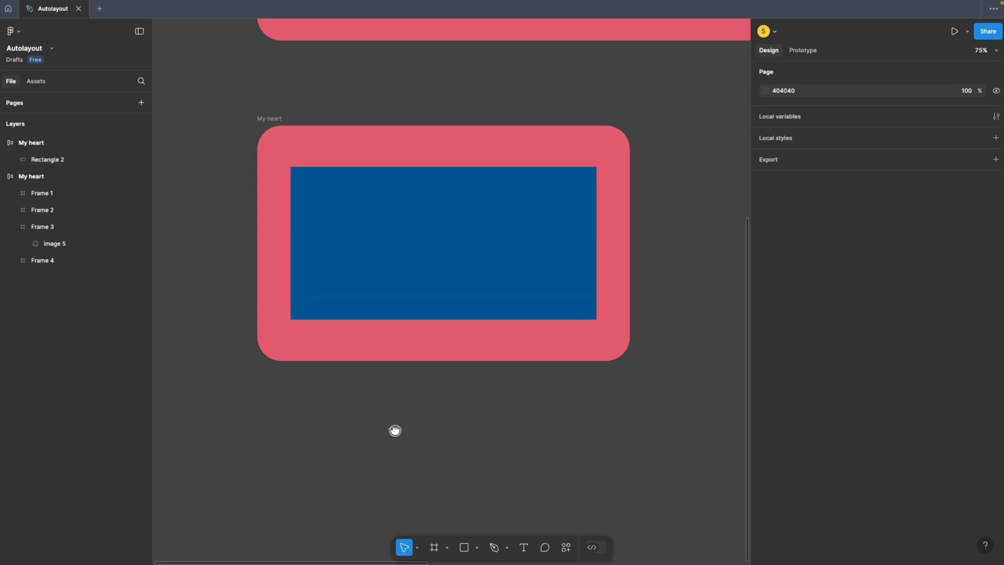
pyautogui.click(269, 118)
pyautogui.scroll(1, 446, 267)
pyautogui.click(442, 268)
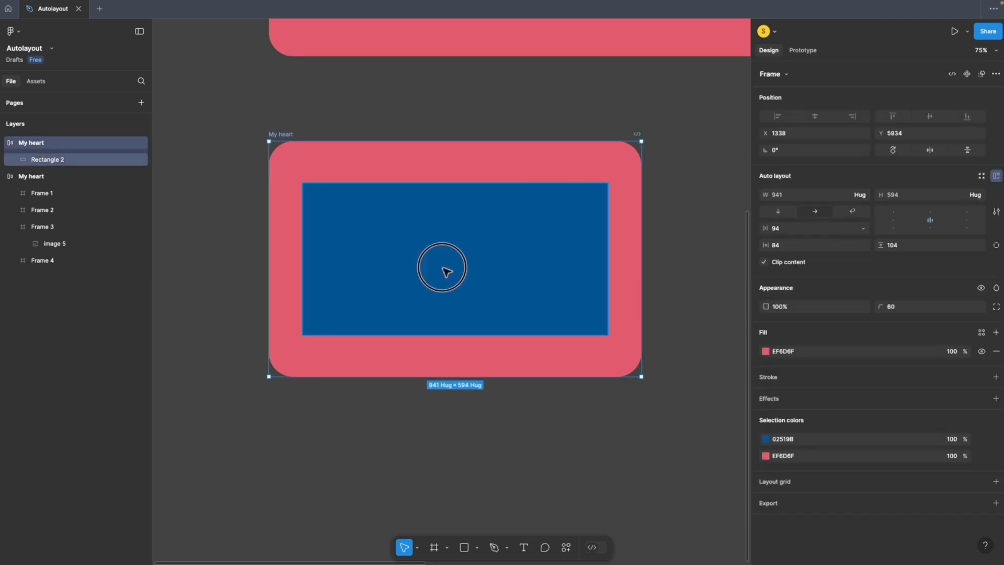
pyautogui.click(297, 136)
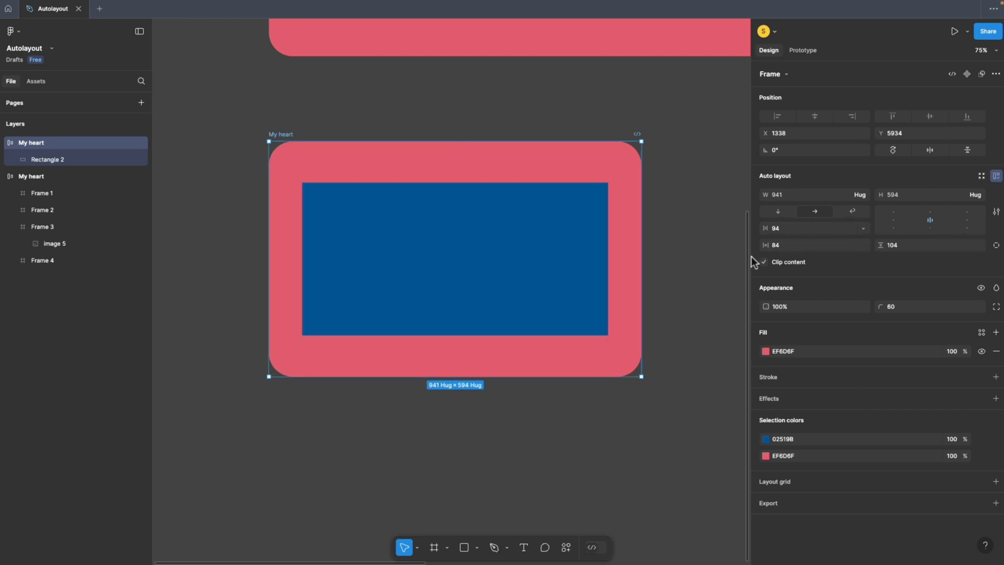
pyautogui.hscroll(3, 673, 265)
pyautogui.scroll(-1, 673, 264)
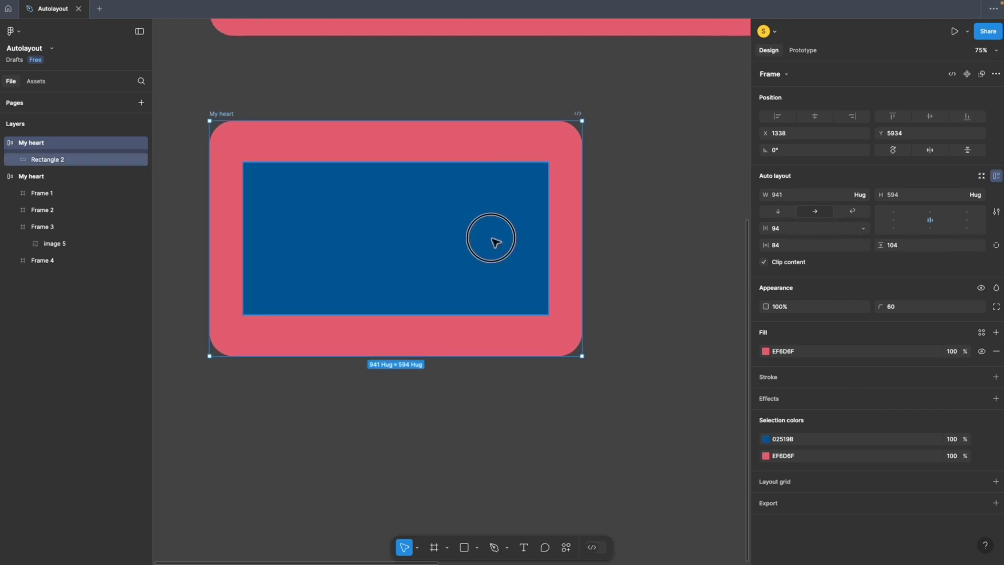
# Step: Select Fixed width as the width sizing of the blue rectangle
pyautogui.click(493, 239)
pyautogui.click(863, 195)
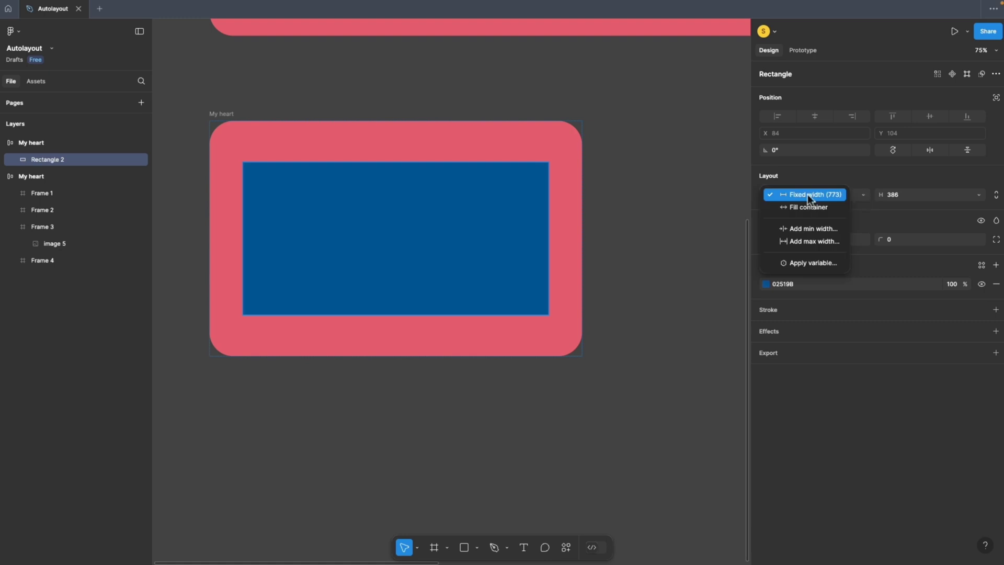
pyautogui.click(807, 195)
pyautogui.scroll(-5, 599, 242)
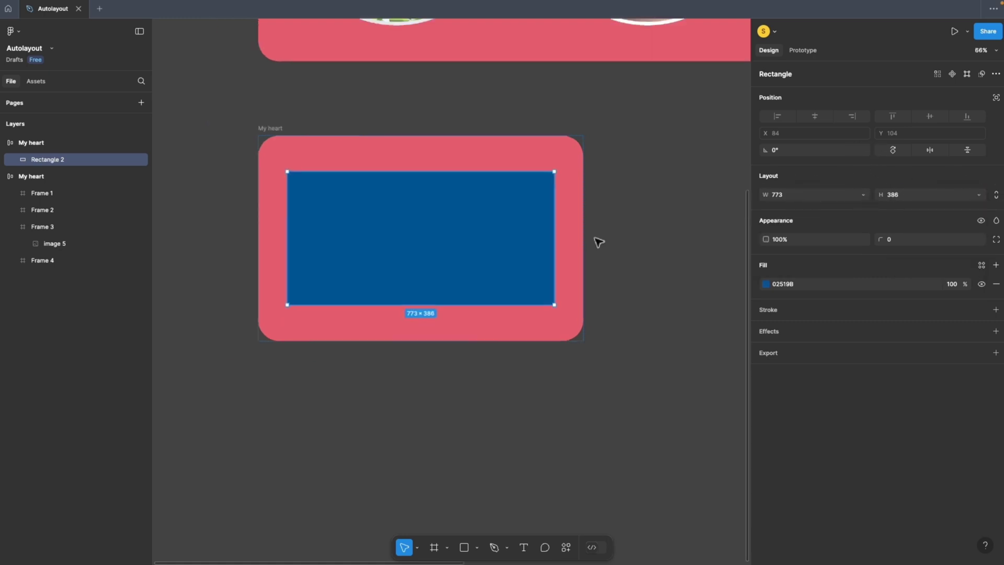
# Step: Enlarge the lower My heart frame to about 1511 × 923 and check the size of the blue rectangle inside
pyautogui.press('Escape')
pyautogui.click(305, 131)
pyautogui.moveTo(505, 188); pyautogui.dragTo(641, 187)
pyautogui.moveTo(535, 284); pyautogui.dragTo(537, 363)
pyautogui.click(549, 421)
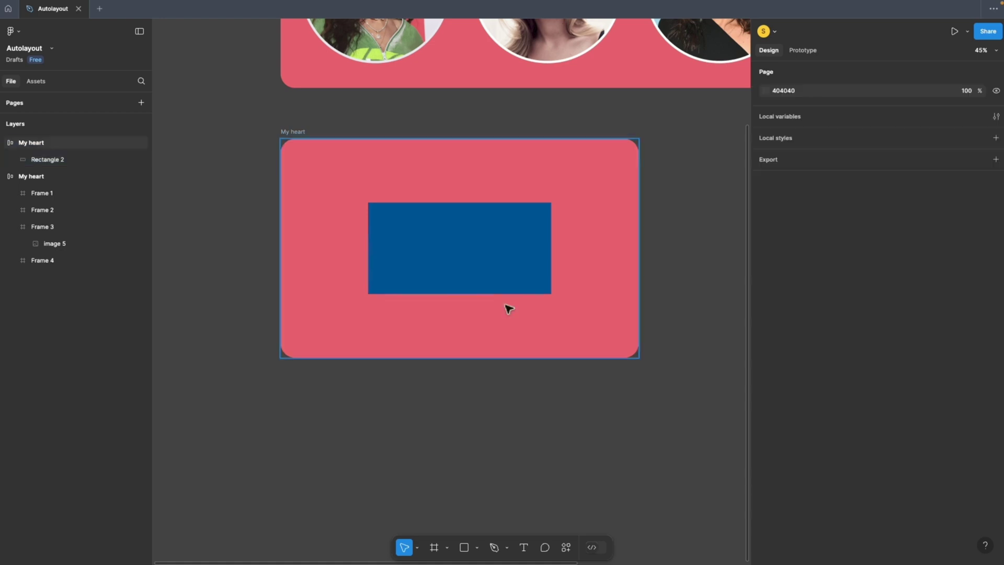
pyautogui.click(482, 264)
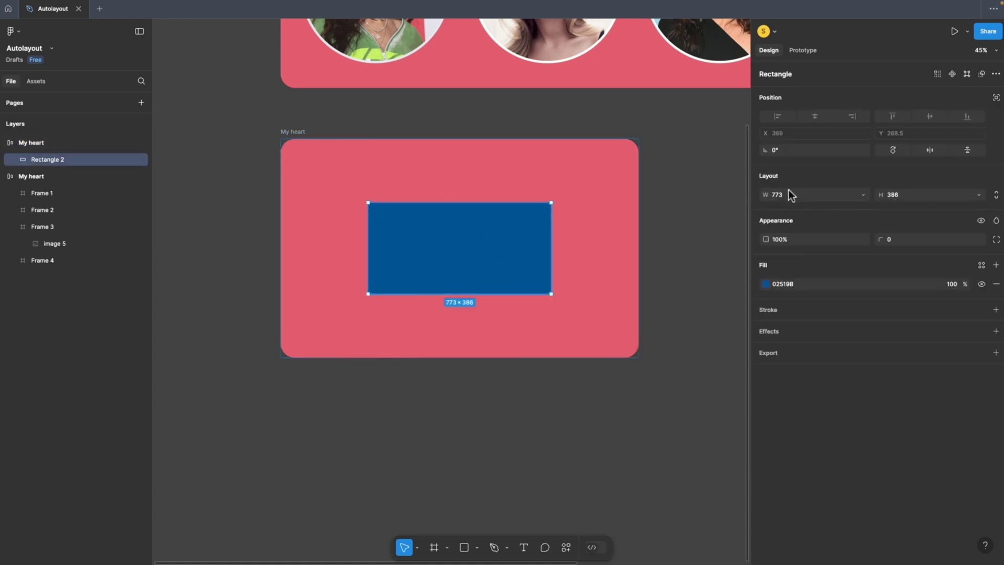
pyautogui.click(574, 432)
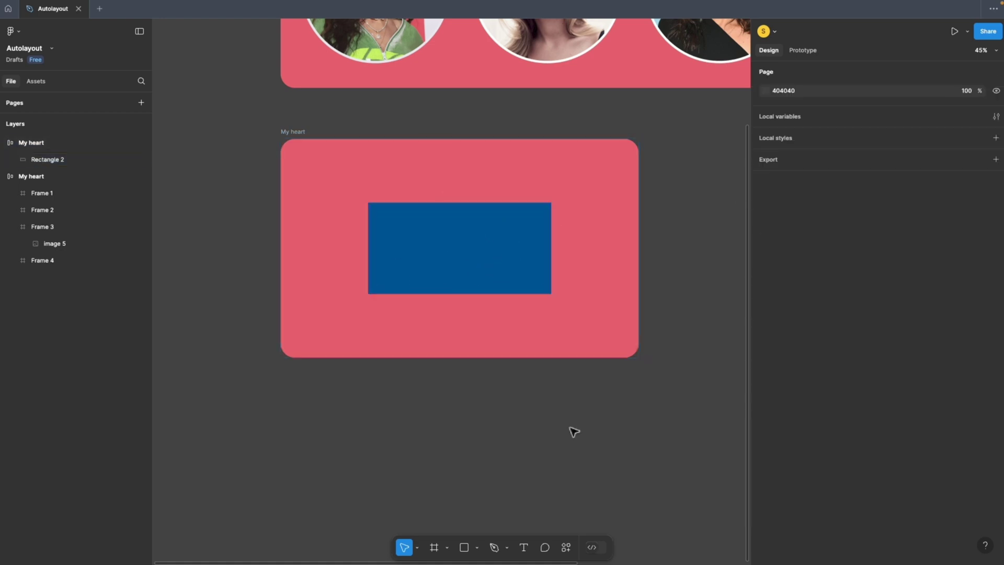
# Step: Undo the enlargement of the lower My heart frame and select the blue rectangle inside it
pyautogui.hotkey('ctrl', 'z')
pyautogui.hotkey('shift', 'Return')
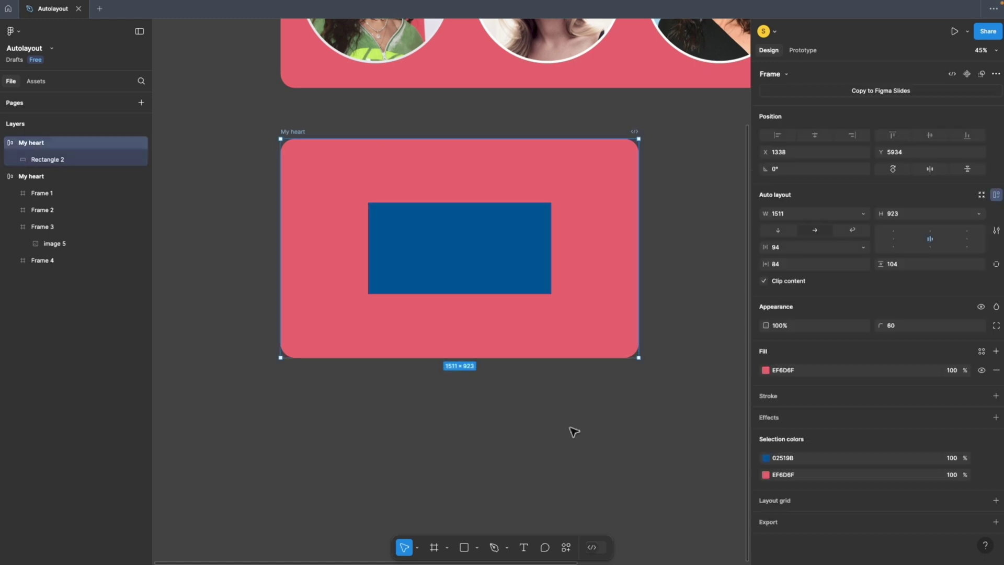
pyautogui.hotkey('ctrl', 'alt', 'shift', 'r')
pyautogui.press('Return')
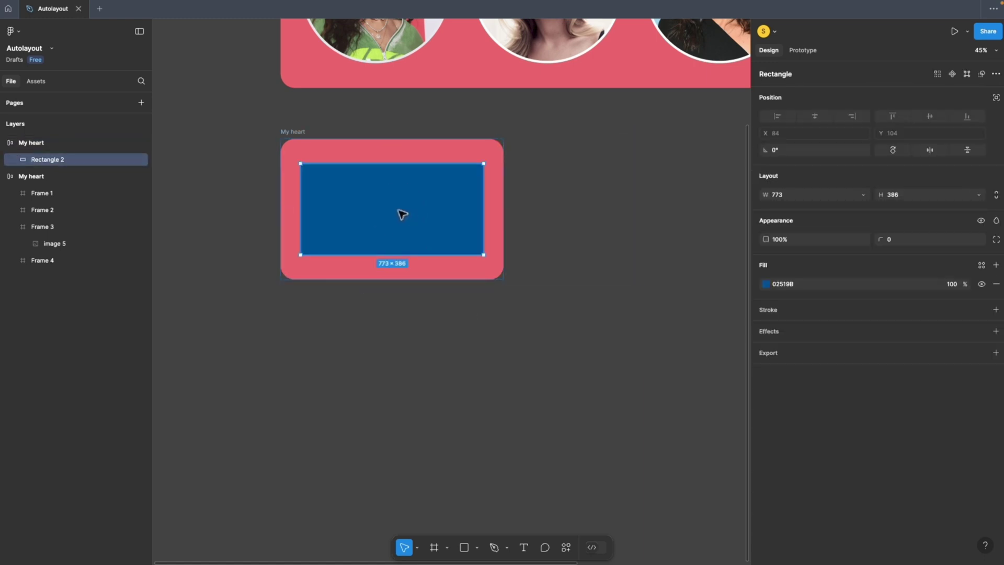
# Step: Set both the width and the height sizing of the blue rectangle in the lower My heart frame to Fill container
pyautogui.click(863, 195)
pyautogui.click(831, 207)
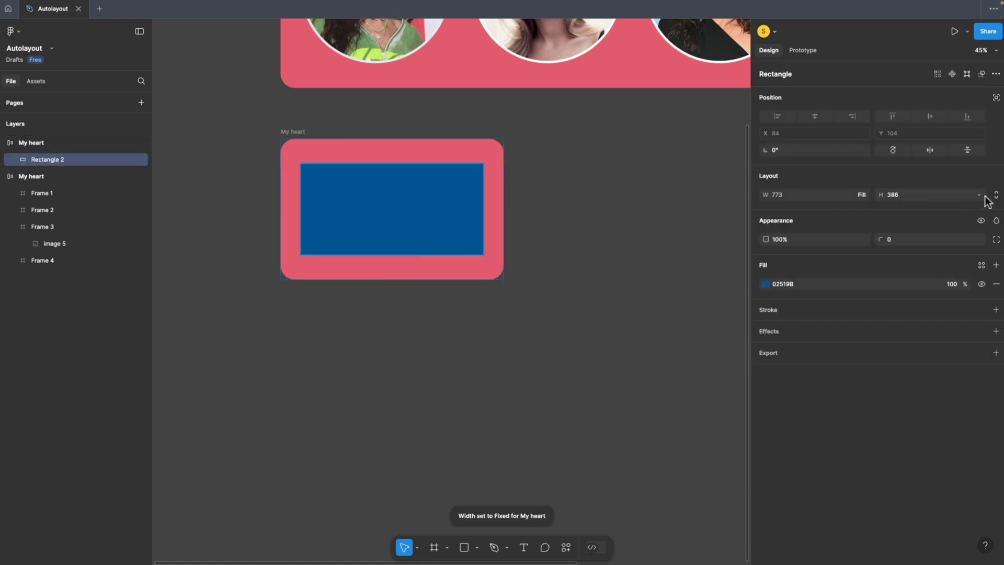
pyautogui.click(979, 194)
pyautogui.click(940, 209)
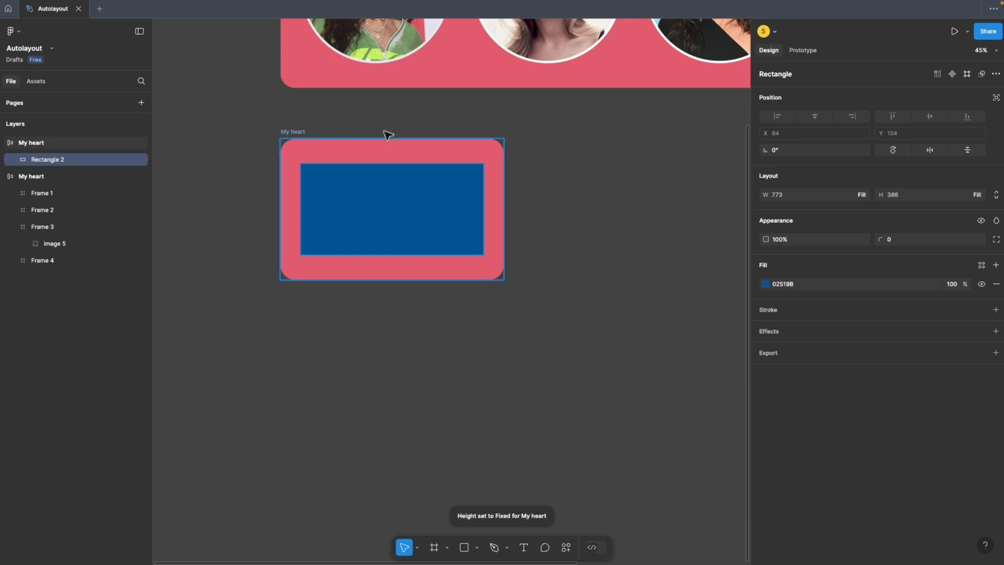
# Step: Enlarge the lower My heart frame to about 1506 × 932
pyautogui.click(287, 132)
pyautogui.moveTo(503, 188); pyautogui.dragTo(637, 185)
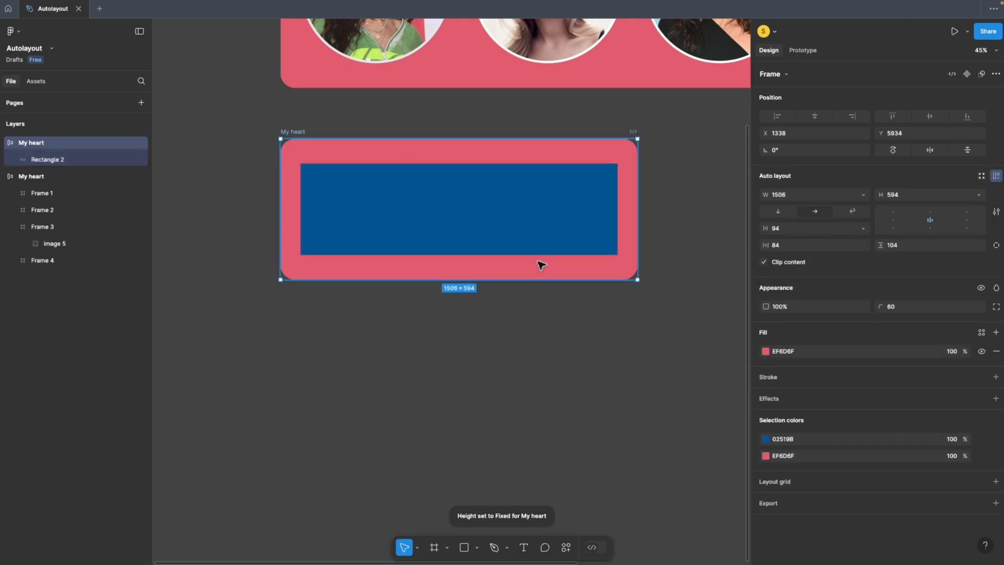
pyautogui.moveTo(549, 280); pyautogui.dragTo(550, 360)
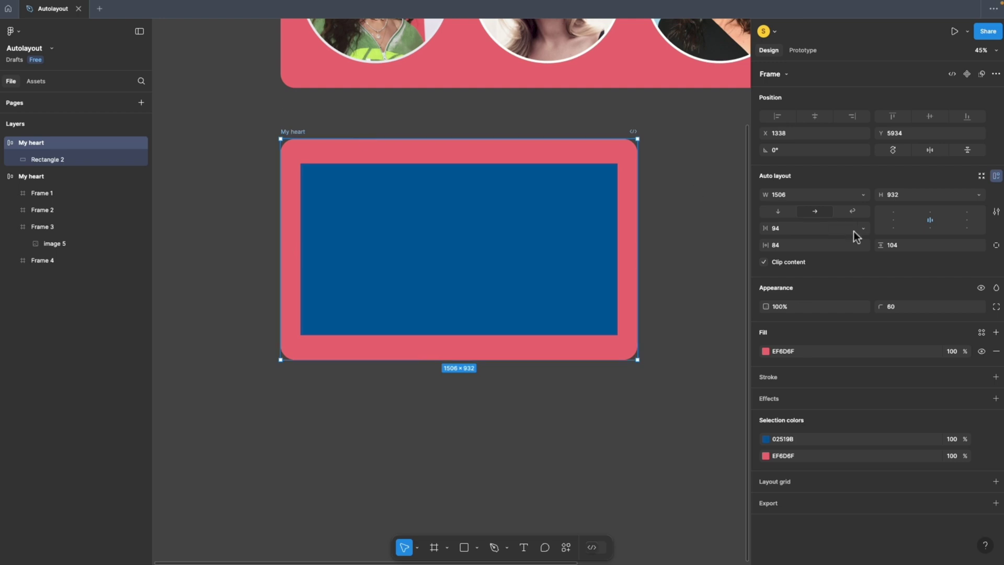
# Step: Set the horizontal and vertical padding of the enlarged My heart frame to 0
pyautogui.click(786, 246)
pyautogui.write('0')
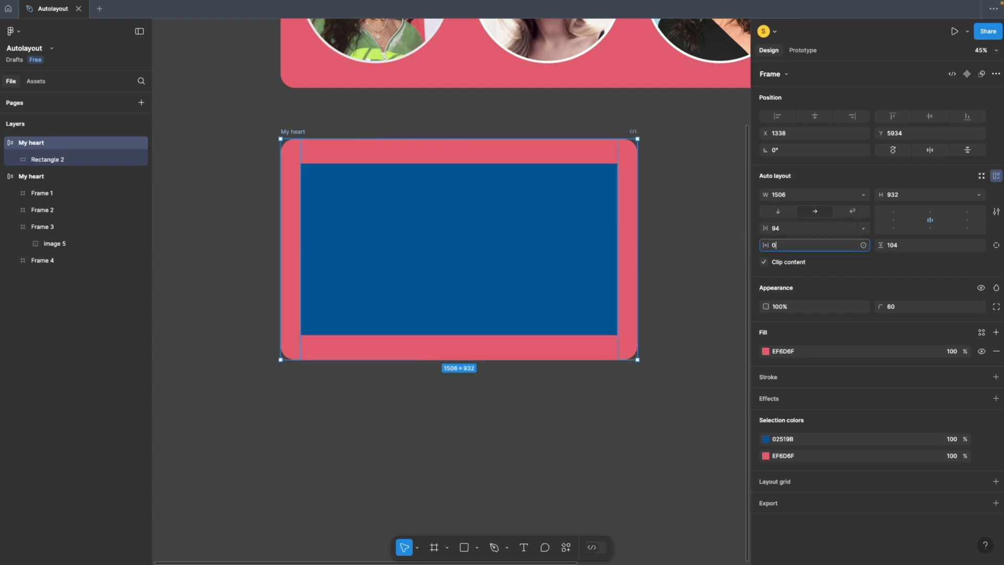
pyautogui.press('Return')
pyautogui.write('0')
pyautogui.press('Return')
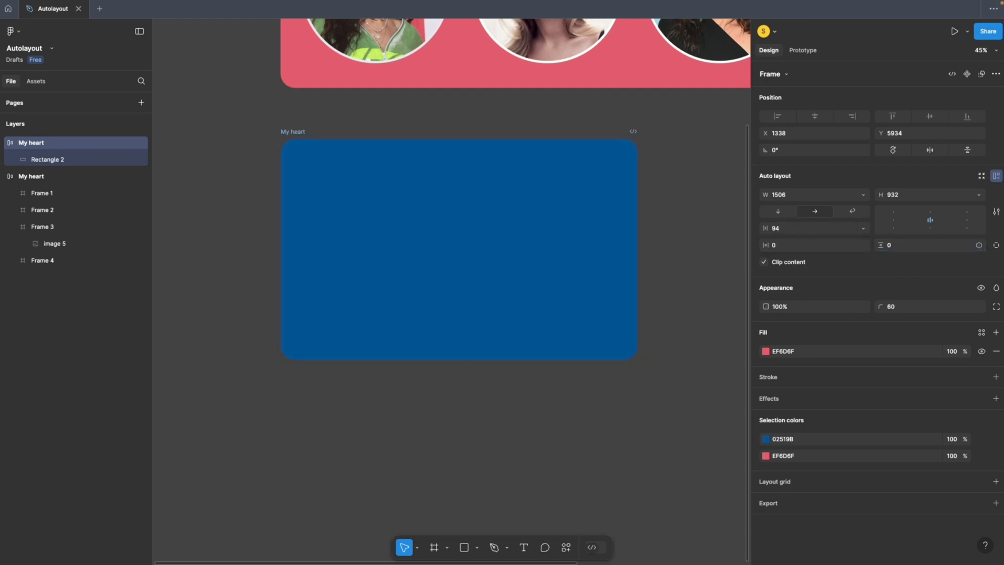
# Step: Check the rectangle's Fill sizing, and undo the zero padding and the enlargement of the lower My heart frame
pyautogui.click(289, 110)
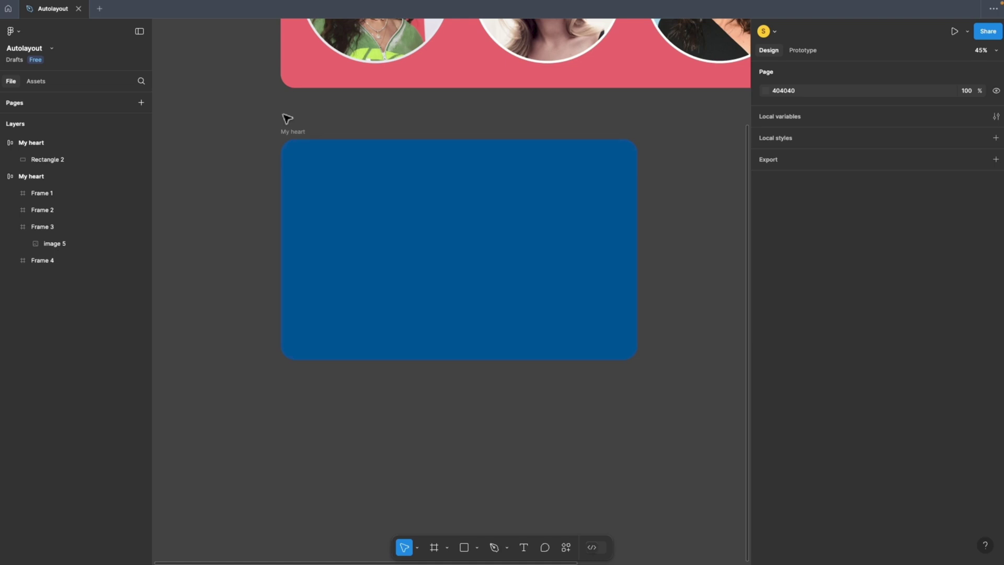
pyautogui.click(292, 132)
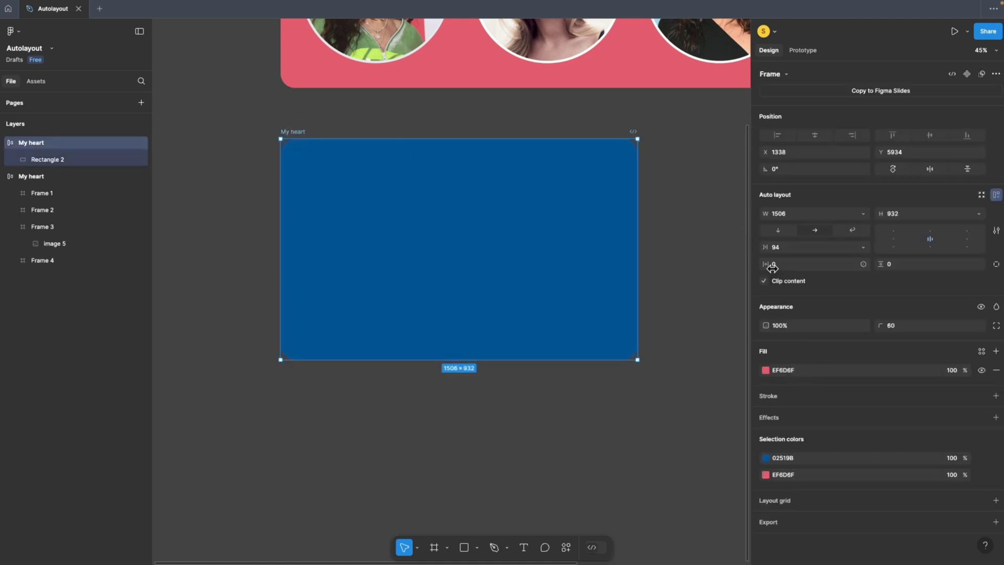
pyautogui.click(126, 161)
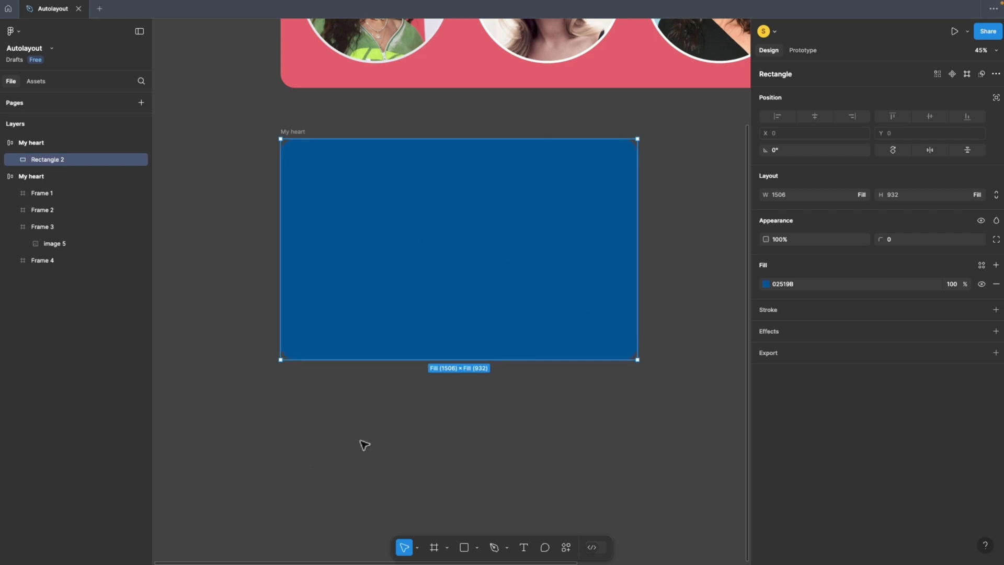
pyautogui.hotkey('ctrl', 'z')
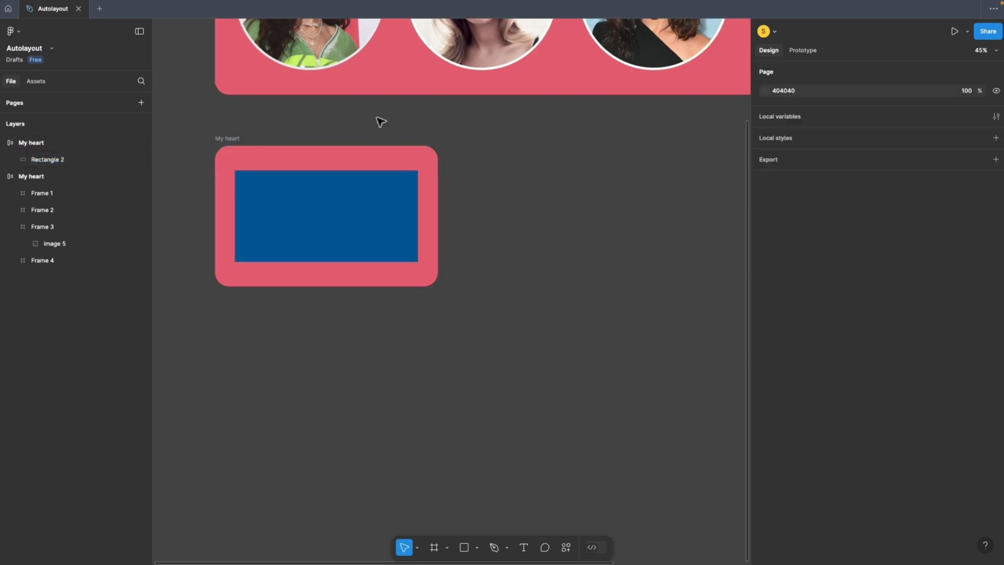
# Step: Duplicate the lower My heart frame beside the original and delete the blue rectangle from the copy
pyautogui.click(227, 142)
pyautogui.keyDown('alt'); pyautogui.moveTo(240, 152); pyautogui.dragTo(452, 132); pyautogui.keyUp('alt')
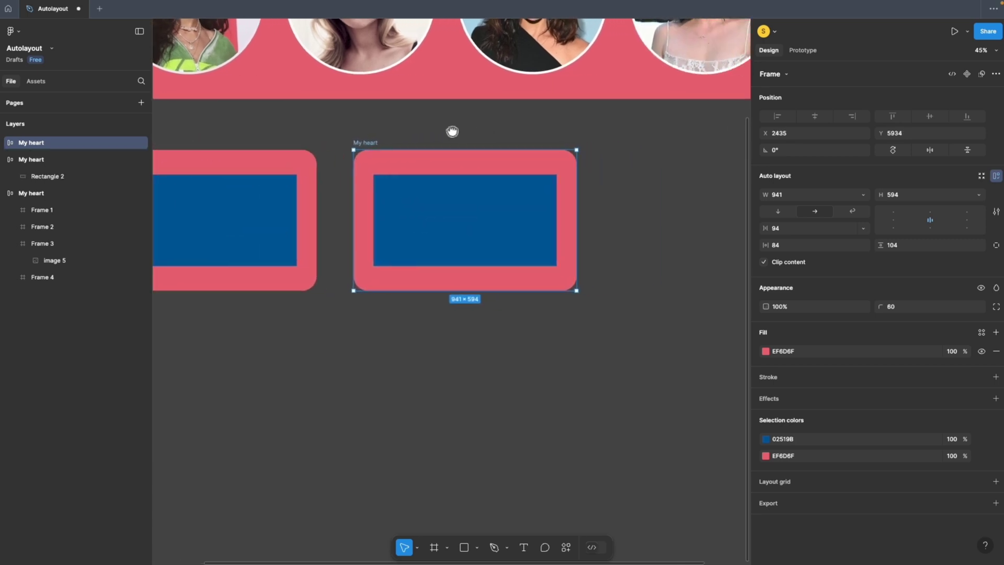
pyautogui.hotkey('shift', '2')
pyautogui.click(465, 178)
pyautogui.press('Delete')
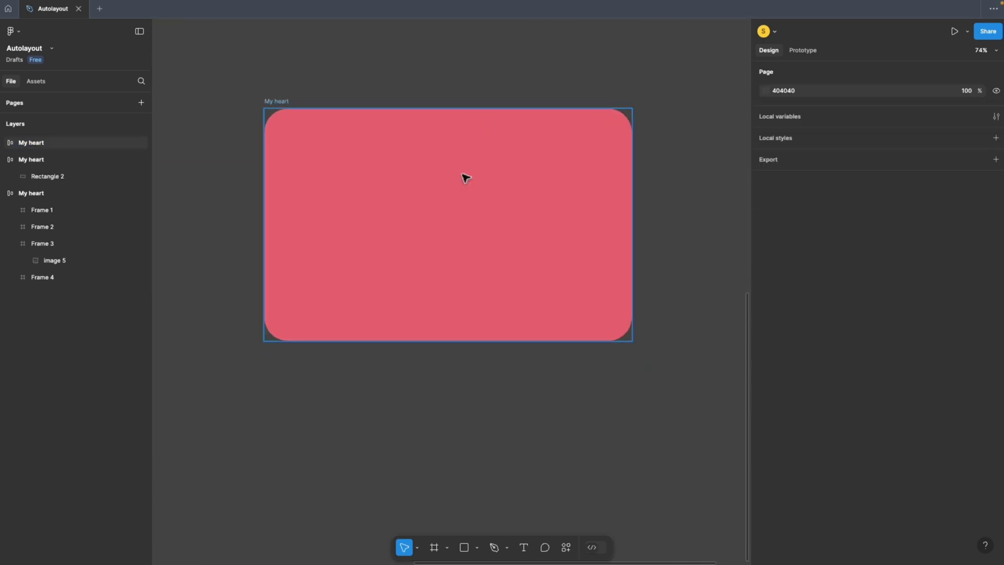
# Step: Draw a circle about 267 × 267 in the middle of the empty My heart copy and wrap it in its own frame
pyautogui.click(477, 547)
pyautogui.click(486, 484)
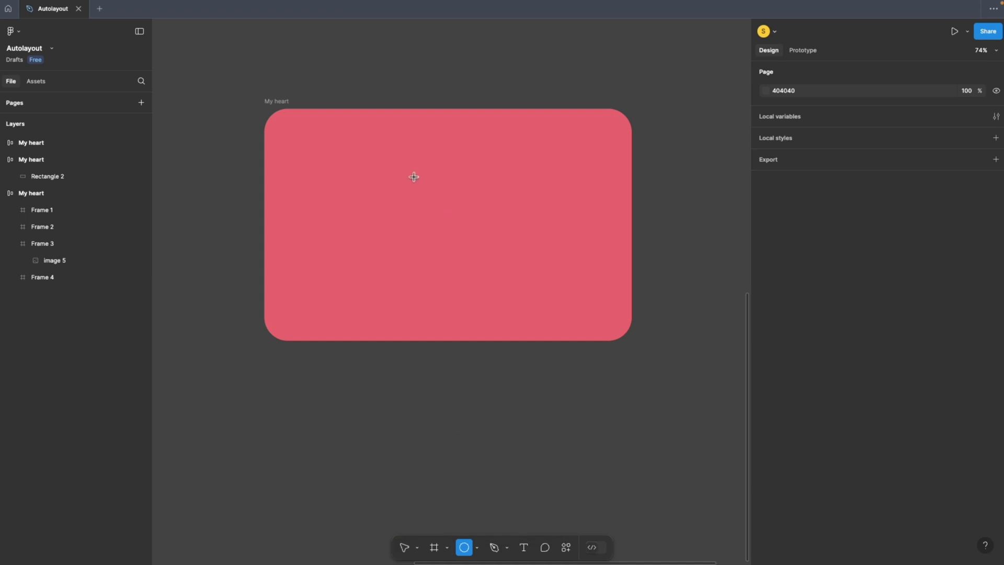
pyautogui.moveTo(397, 173); pyautogui.dragTo(500, 277)
pyautogui.press('Escape')
pyautogui.rightClick(455, 242)
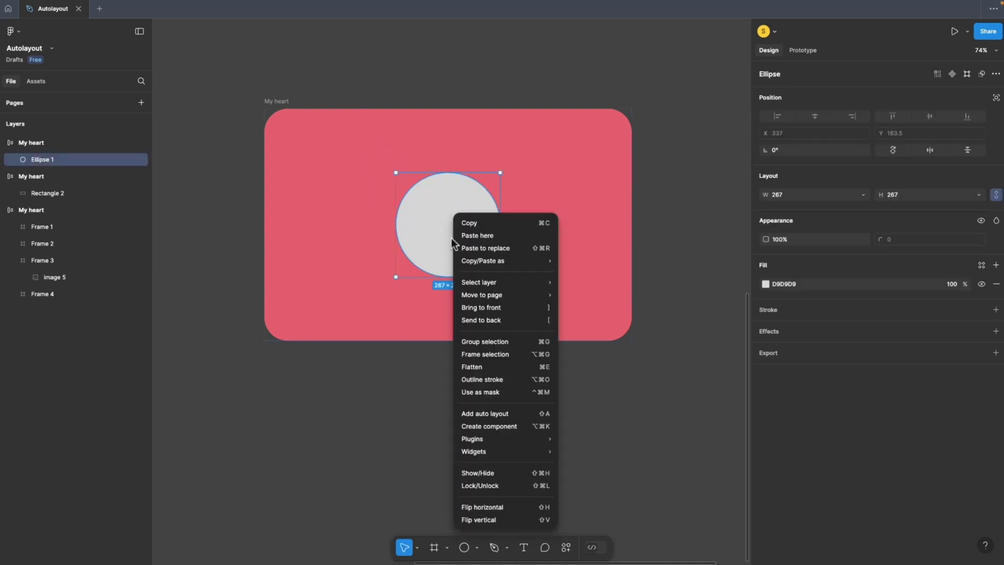
pyautogui.click(492, 354)
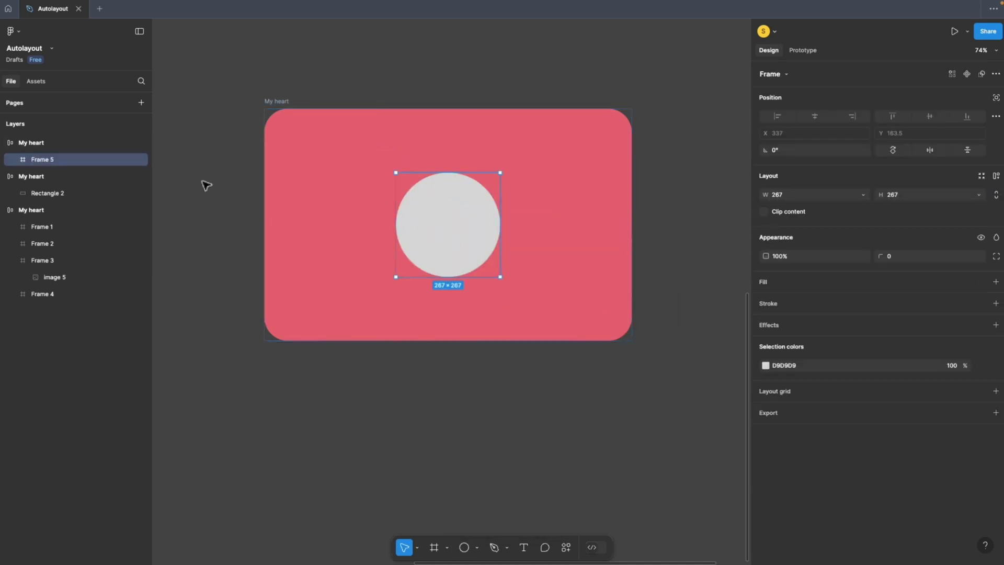
# Step: Change the fill colour of the circle inside the new frame to the rectangle's blue, 02519B
pyautogui.click(14, 159)
pyautogui.click(32, 175)
pyautogui.click(766, 316)
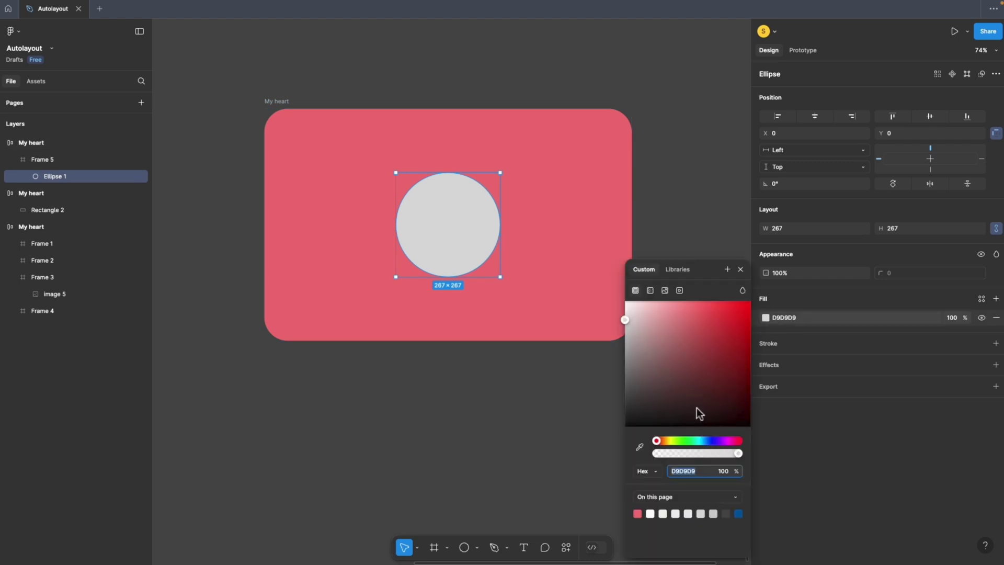
pyautogui.click(639, 446)
pyautogui.click(277, 104)
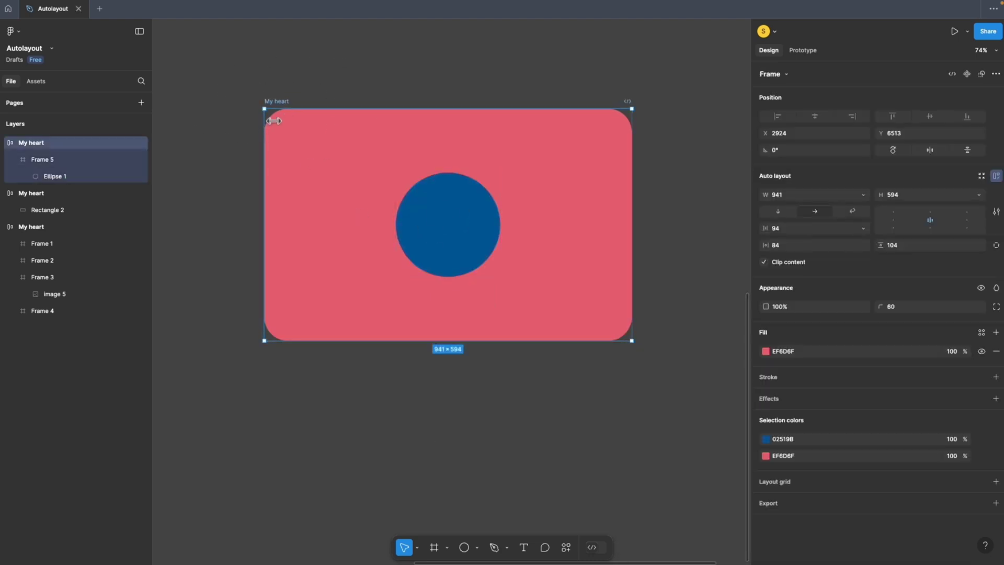
# Step: Set the width and height sizing of the My heart frame around the circle to Hug contents
pyautogui.click(40, 159)
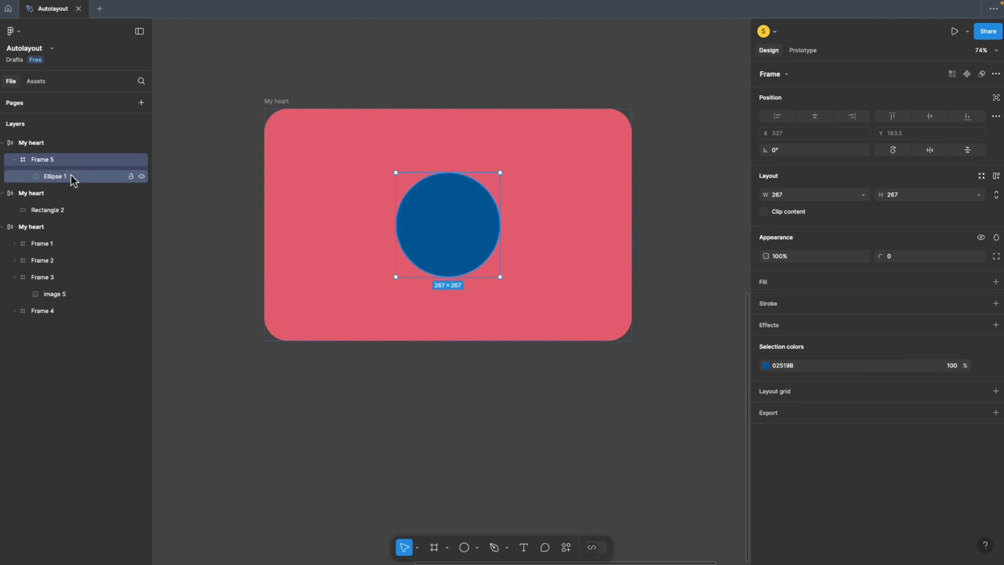
pyautogui.click(310, 71)
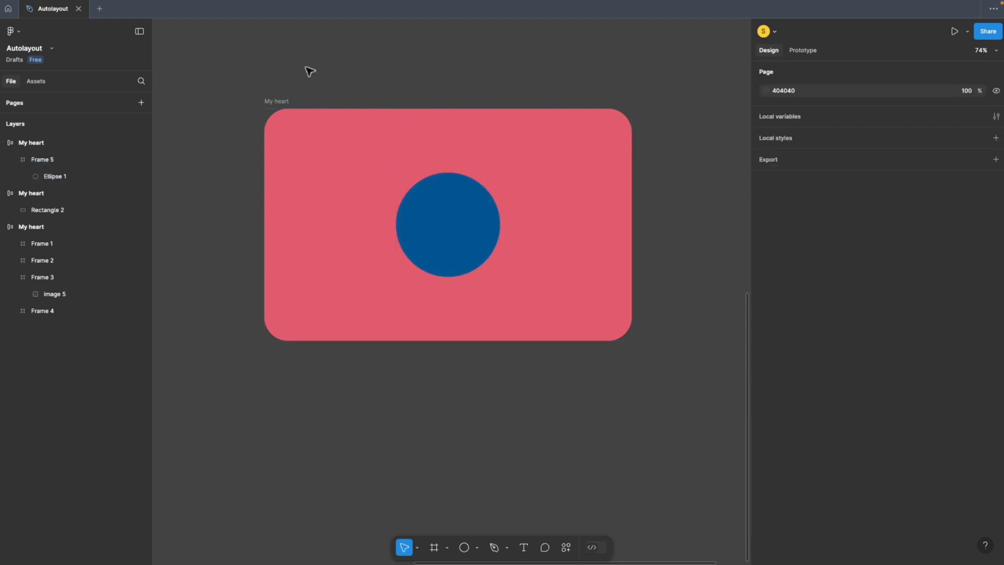
pyautogui.click(291, 101)
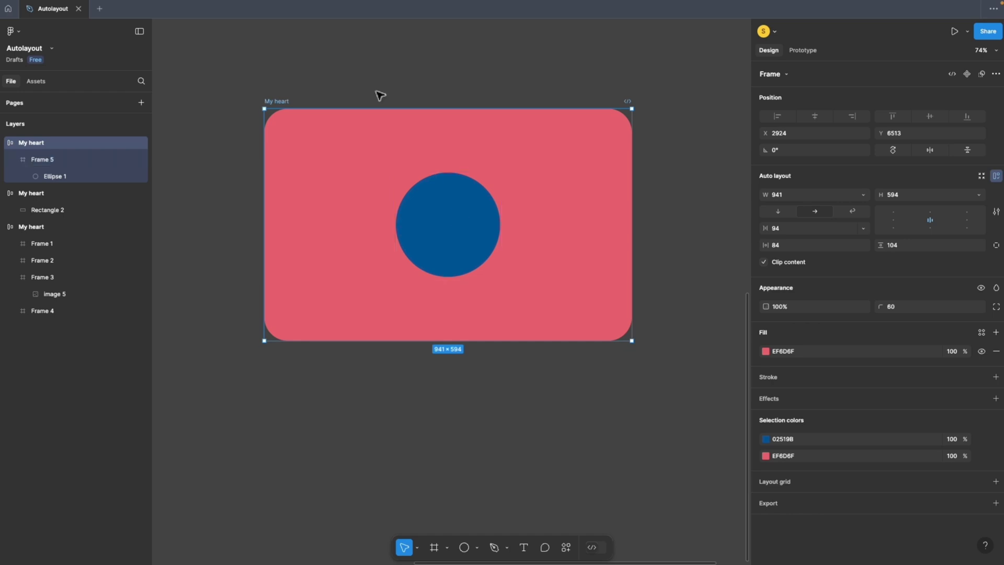
pyautogui.click(863, 196)
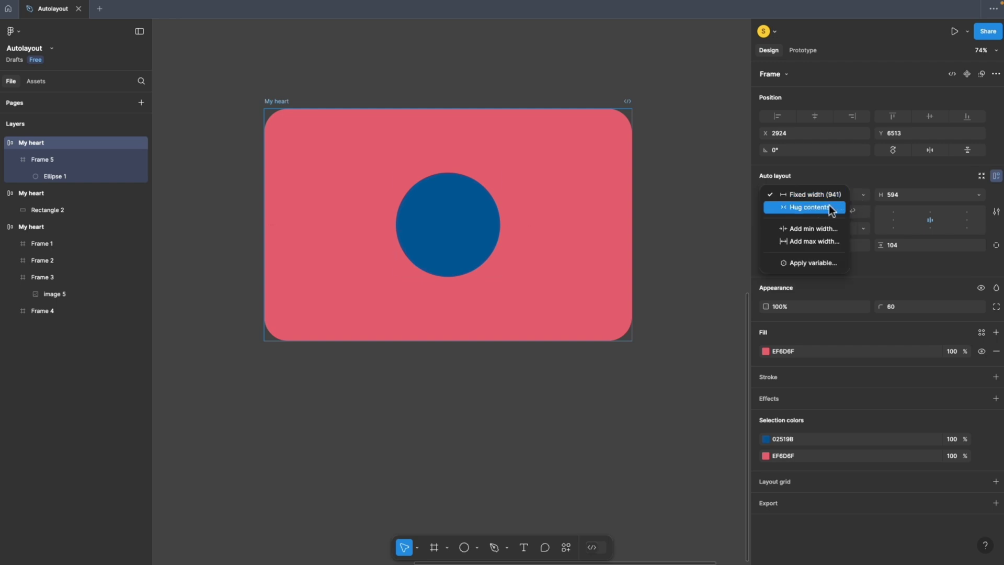
pyautogui.click(816, 206)
pyautogui.click(978, 196)
pyautogui.click(937, 206)
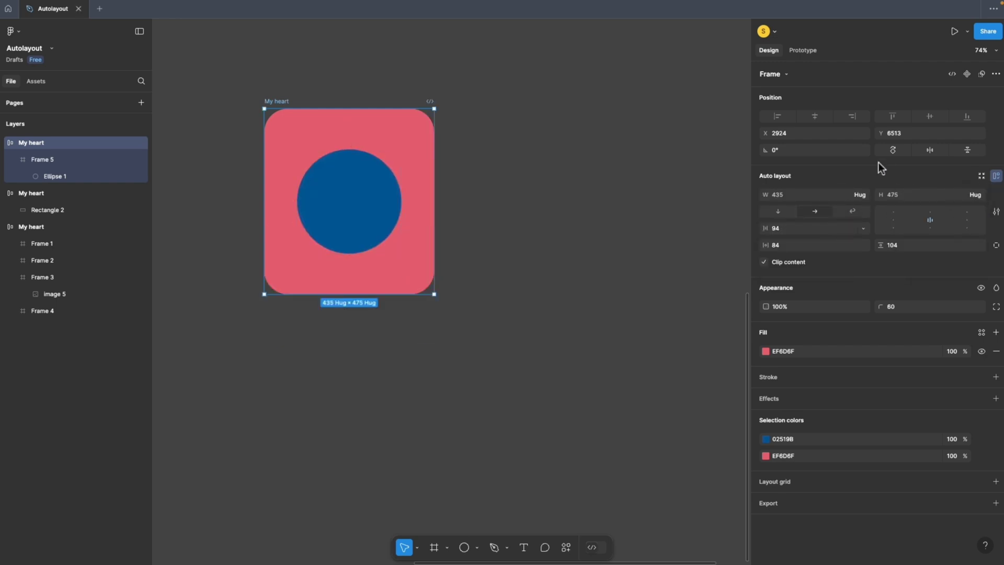
# Step: Set the width and height sizing of Frame 5, which holds the circle, to Fill container
pyautogui.click(78, 160)
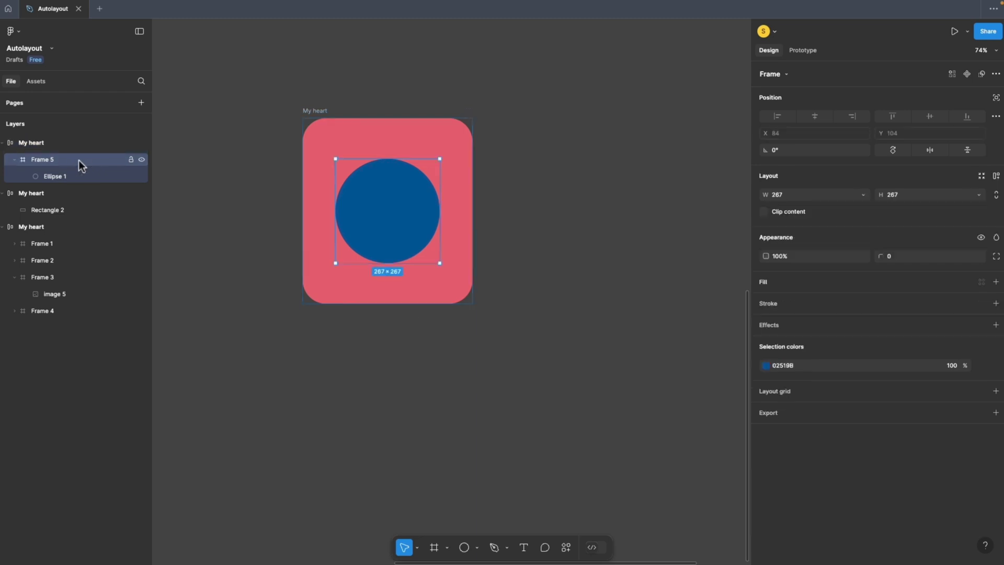
pyautogui.click(862, 195)
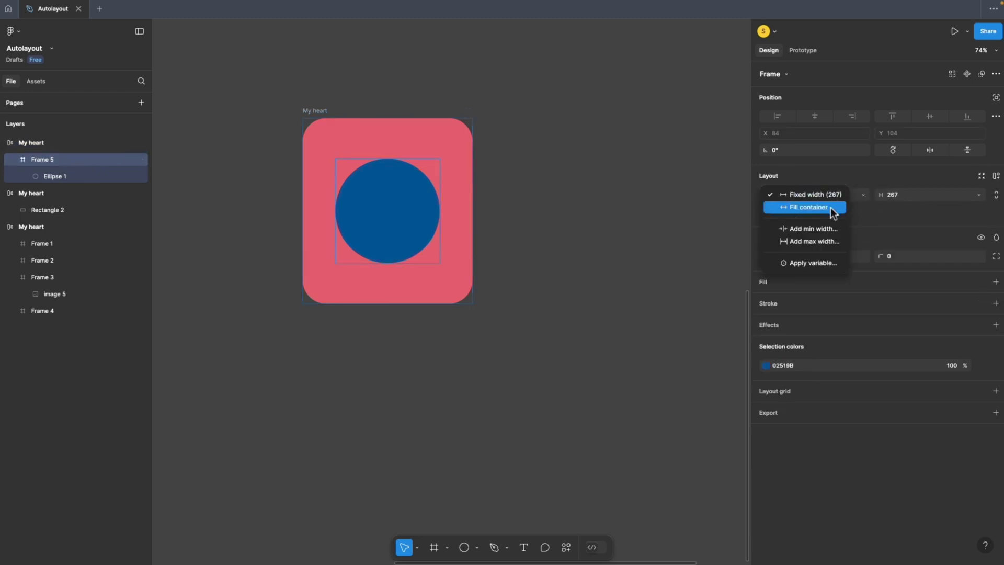
pyautogui.click(831, 207)
pyautogui.click(976, 196)
pyautogui.click(900, 207)
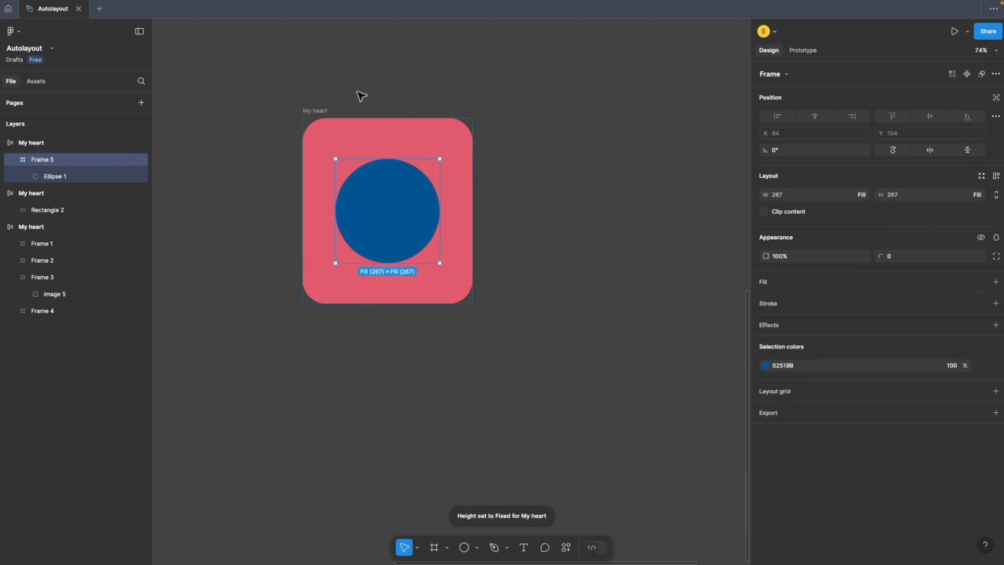
# Step: Enlarge the My heart frame around the circle to about 762 × 696
pyautogui.click(361, 97)
pyautogui.click(325, 111)
pyautogui.moveTo(475, 152); pyautogui.dragTo(601, 152)
pyautogui.moveTo(544, 304); pyautogui.dragTo(546, 394)
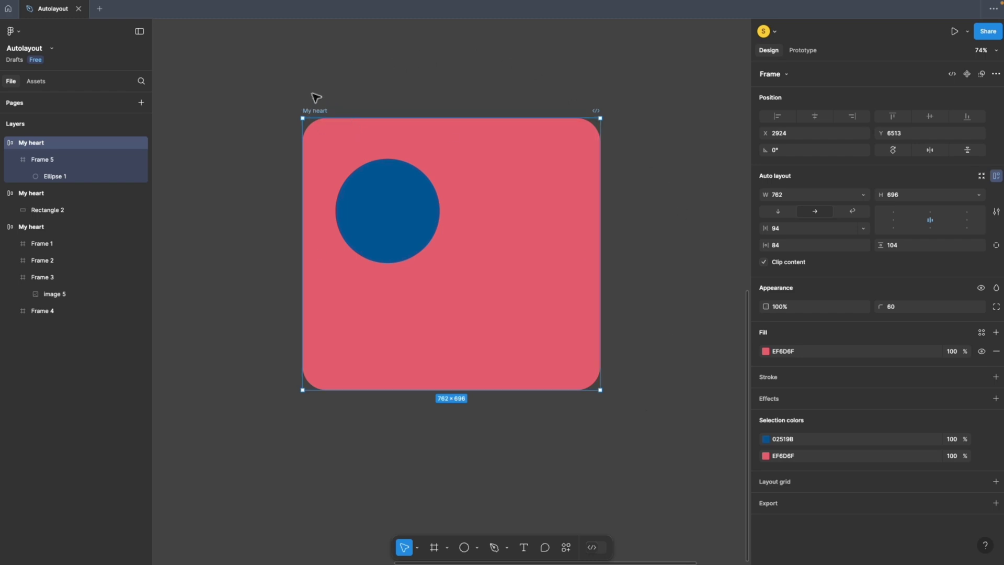
# Step: Compare the sizing of Frame 5, its circle and the outer My heart frame, and add auto layout to Frame 5
pyautogui.click(73, 162)
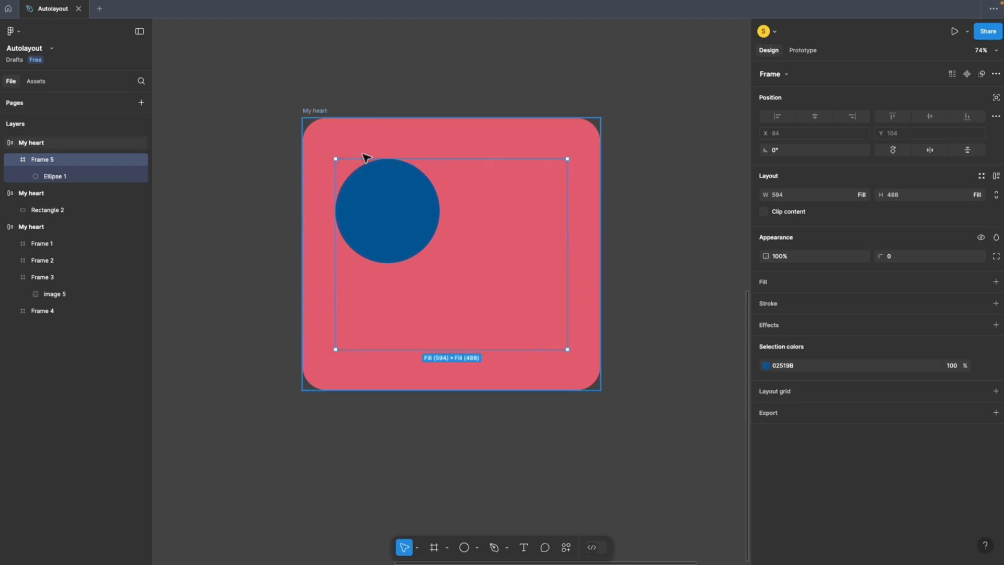
pyautogui.click(73, 177)
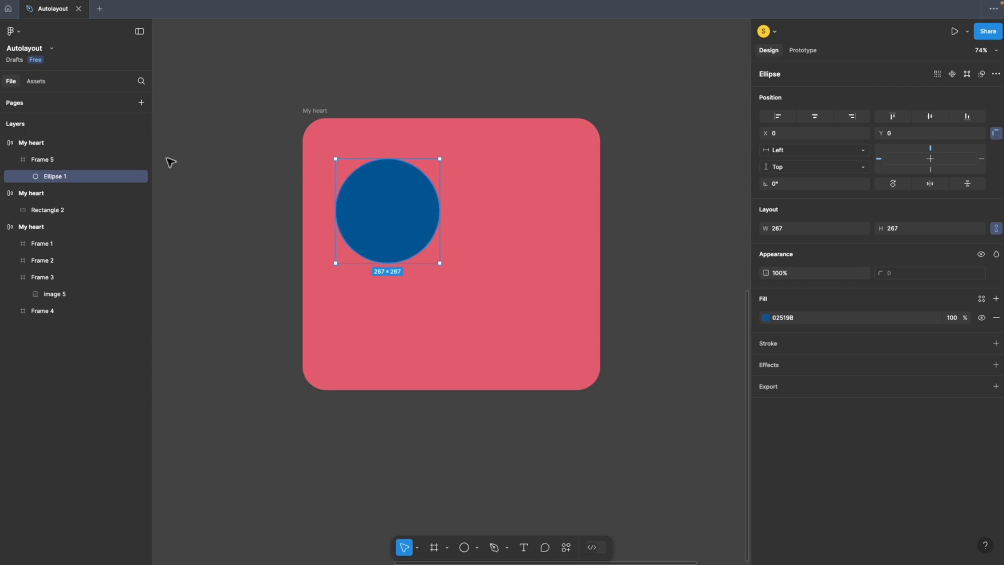
pyautogui.click(79, 162)
pyautogui.click(33, 146)
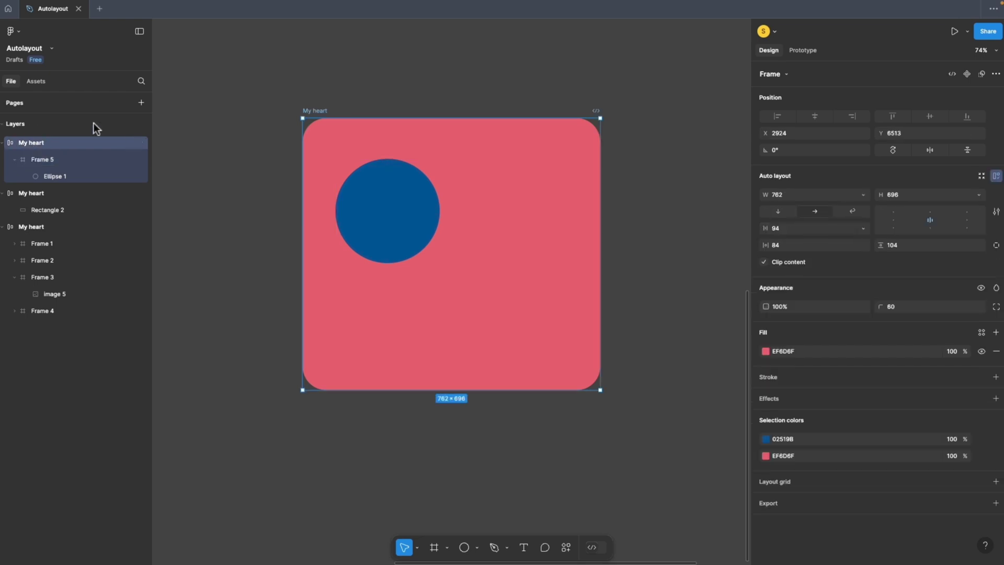
pyautogui.click(69, 158)
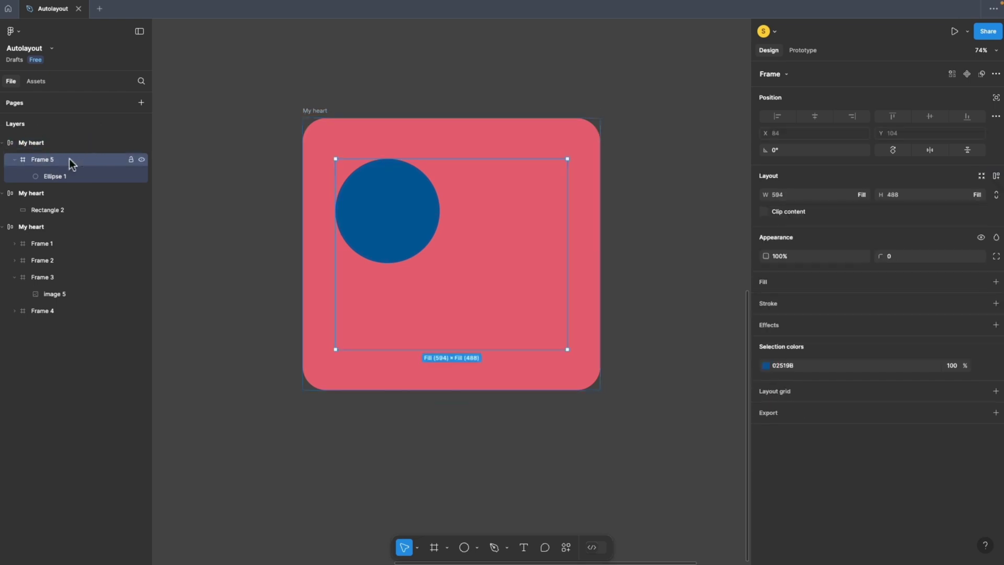
pyautogui.click(996, 177)
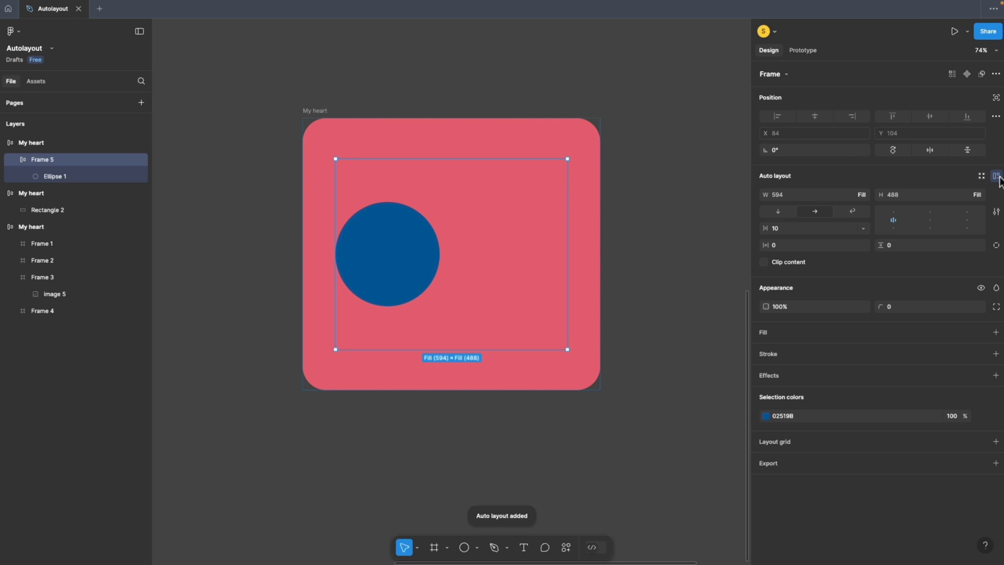
# Step: Set the width and height sizing of the blue circle to Fill container and select the My heart frame around it
pyautogui.click(102, 178)
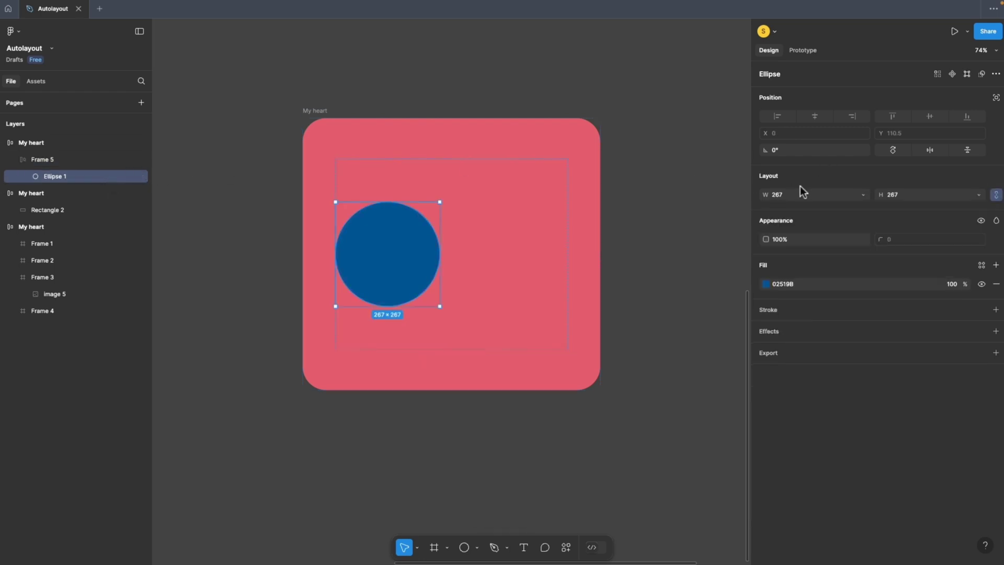
pyautogui.click(863, 195)
pyautogui.click(838, 207)
pyautogui.click(978, 195)
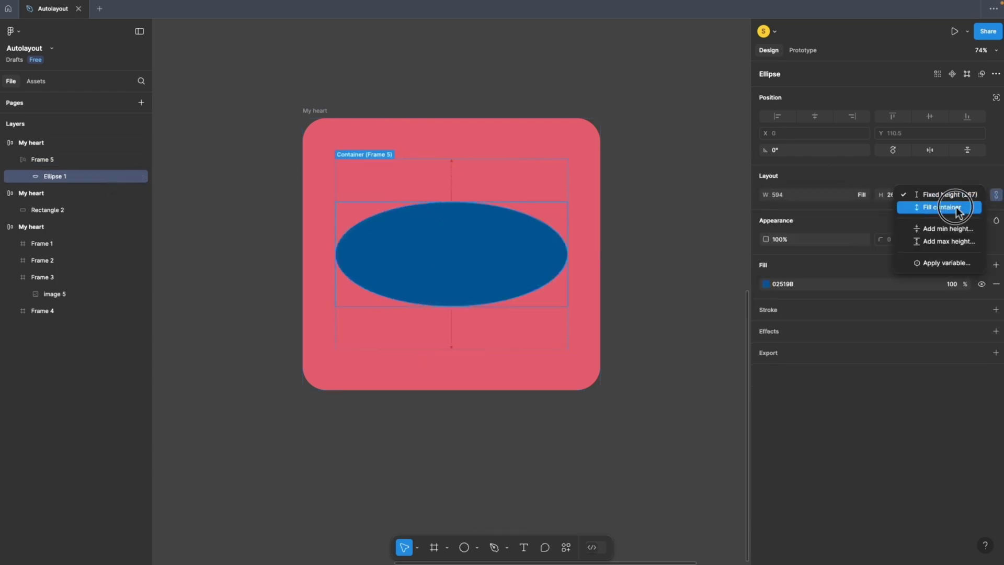
pyautogui.click(958, 209)
pyautogui.click(371, 90)
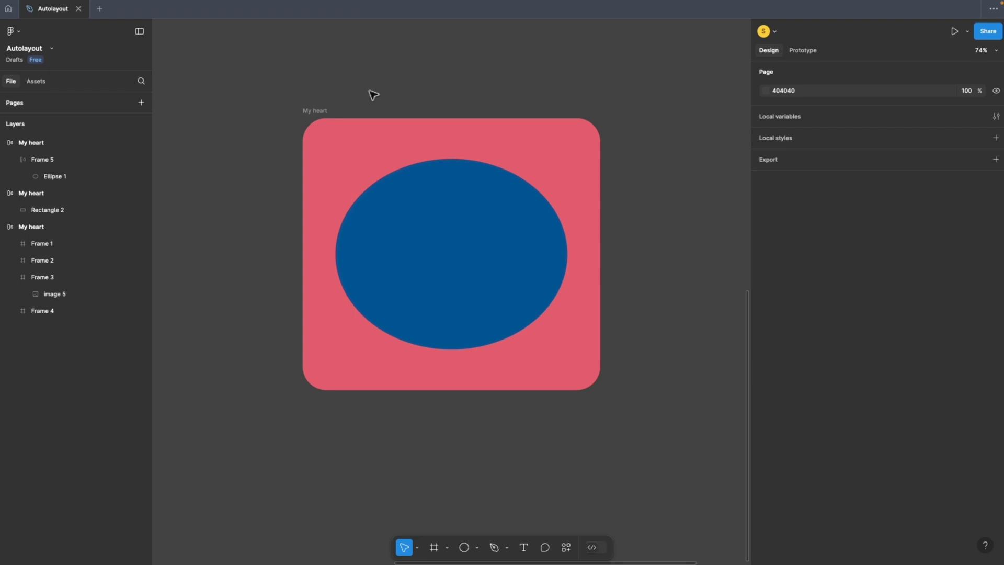
pyautogui.click(327, 111)
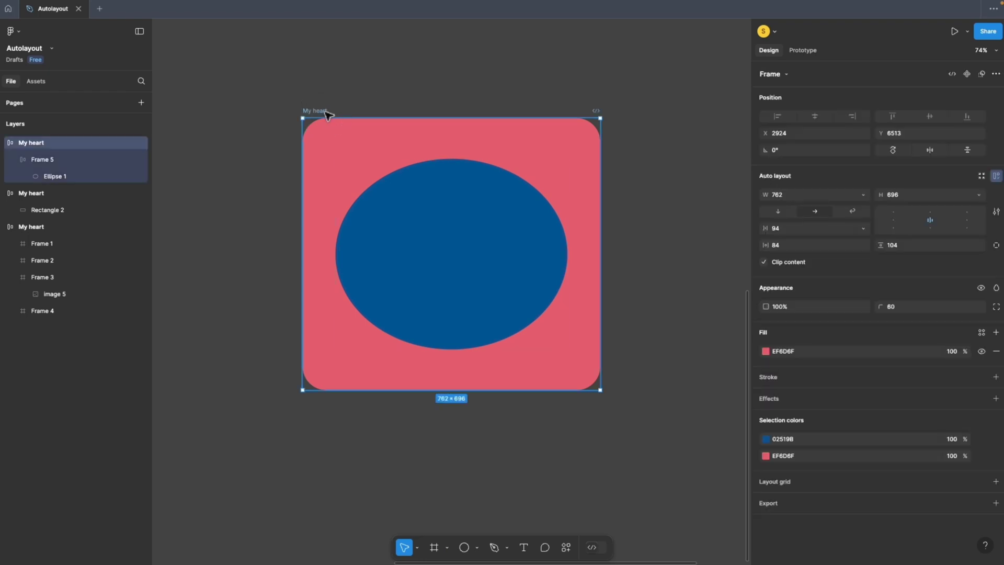
# Step: Widen the My heart frame around the circle to about 928 and check the sizing of Frame 5 and Ellipse 1
pyautogui.moveTo(606, 187); pyautogui.dragTo(671, 187)
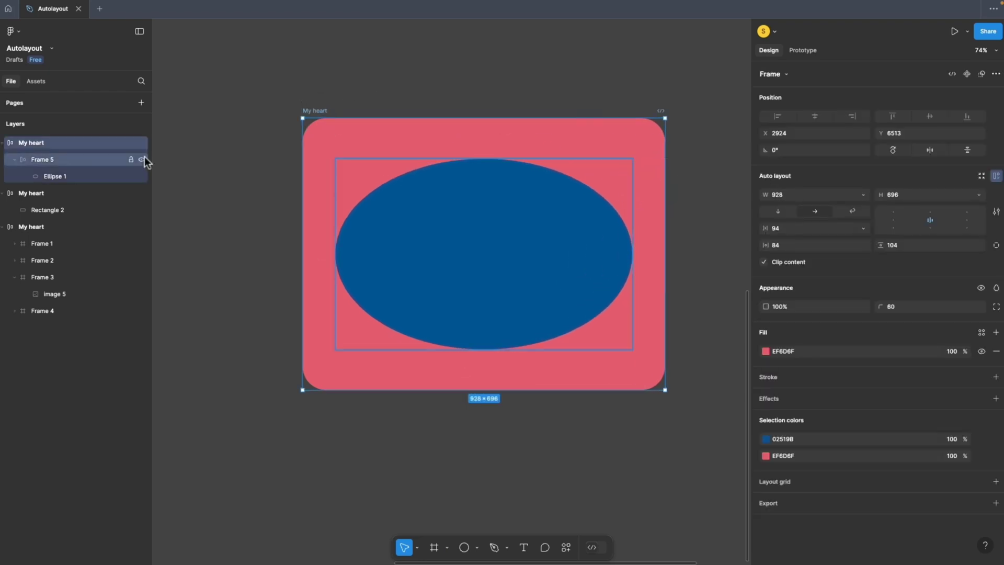
pyautogui.click(61, 159)
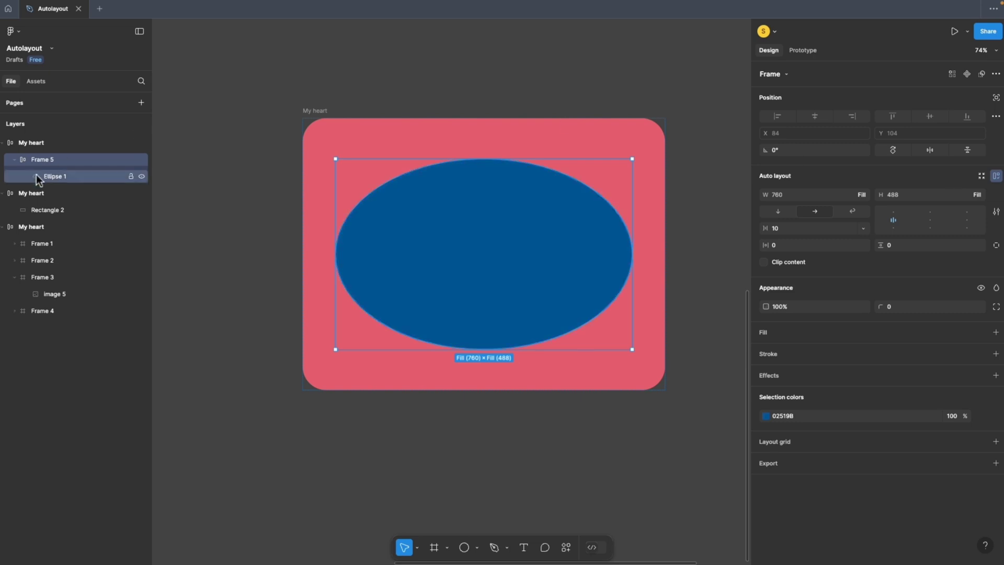
pyautogui.click(79, 177)
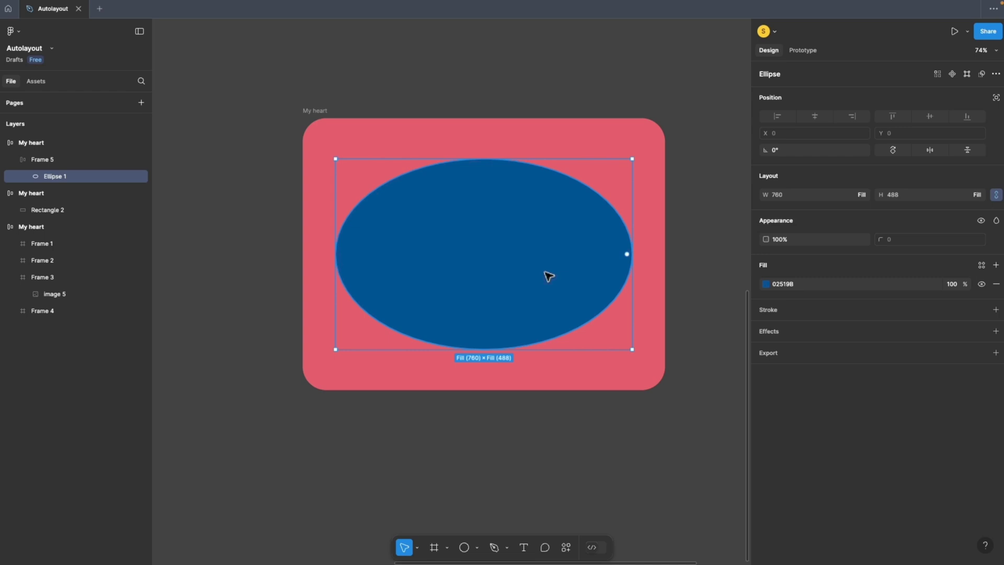
# Step: Delete the My heart frame holding the circle and the My heart frame holding the blue rectangle
pyautogui.click(317, 112)
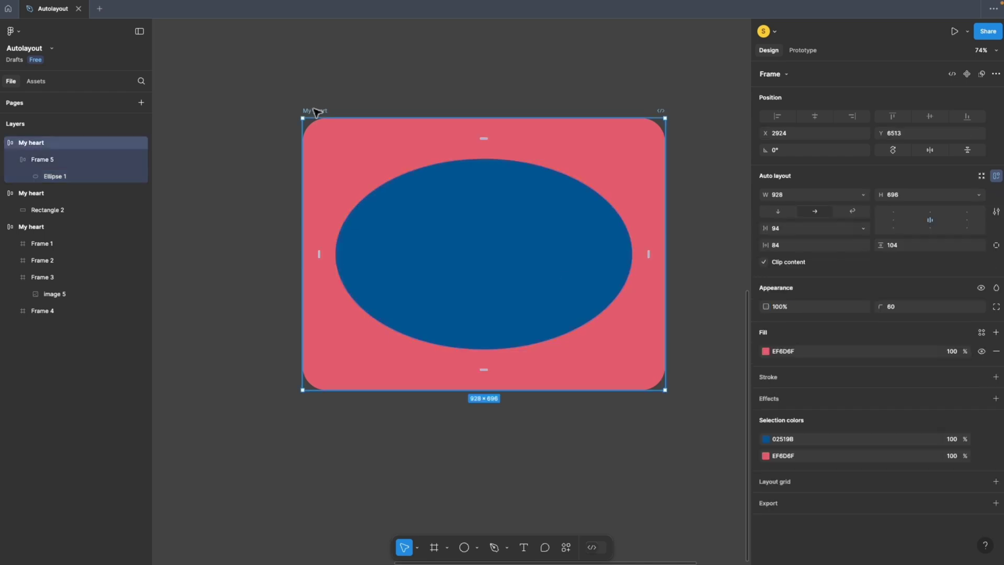
pyautogui.press('Delete')
pyautogui.scroll(5, 309, 125)
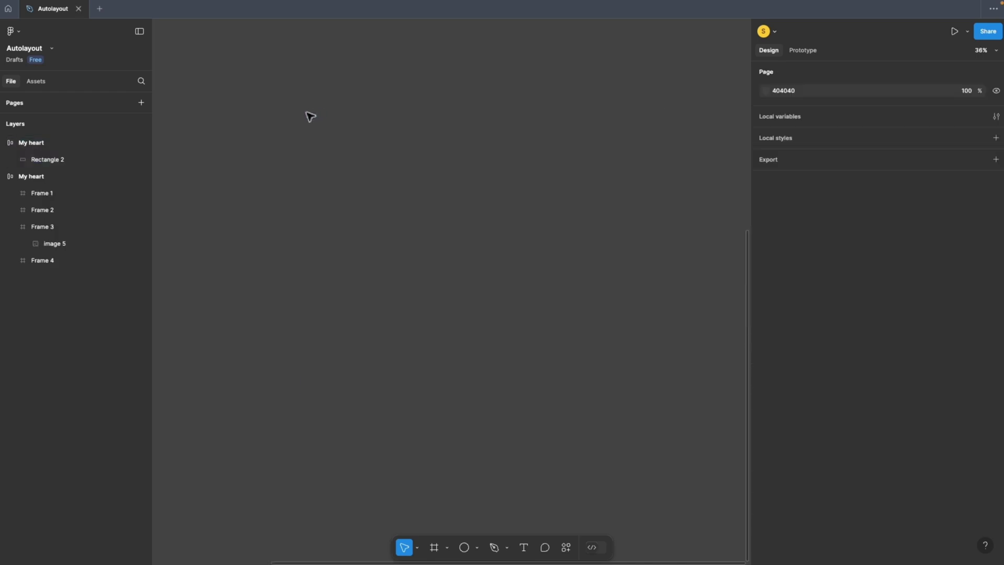
pyautogui.scroll(4, 419, 236)
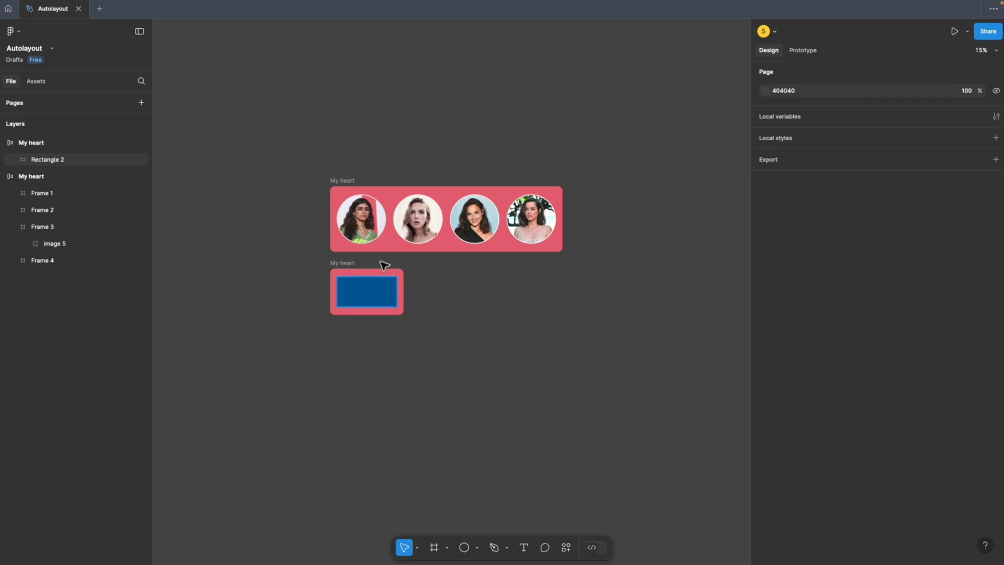
pyautogui.click(345, 261)
pyautogui.press('Delete')
pyautogui.scroll(3, 486, 273)
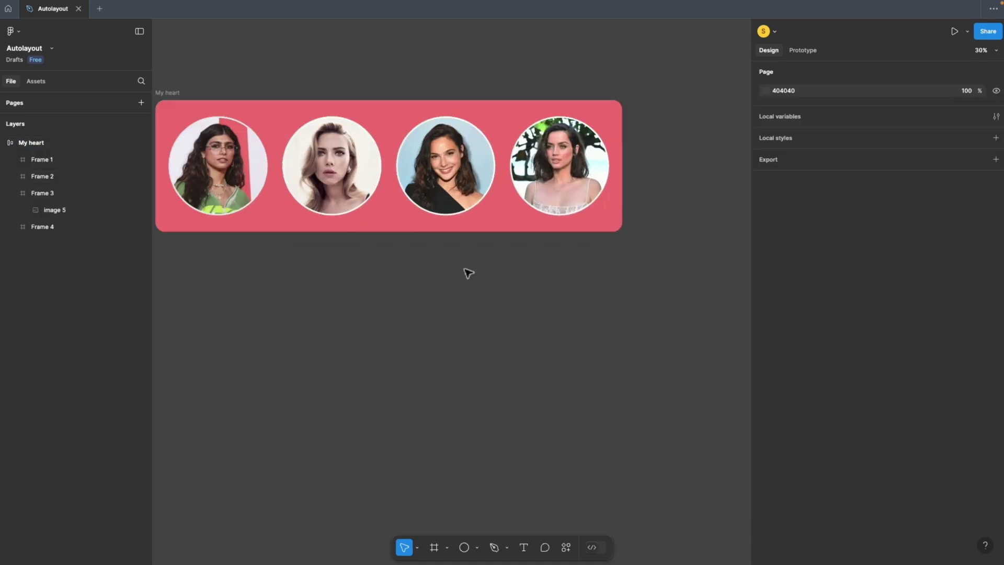
# Step: Set the horizontal gap between the four portraits in the My heart frame to -144 so they overlap
pyautogui.moveTo(466, 272); pyautogui.dragTo(525, 301)
pyautogui.click(250, 156)
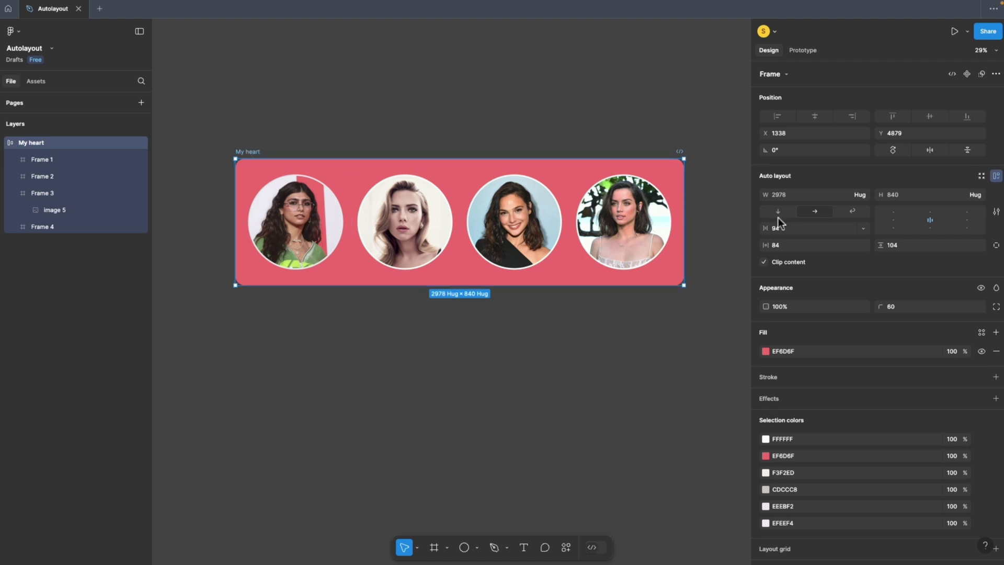
pyautogui.moveTo(766, 228); pyautogui.dragTo(434, 351)
pyautogui.scroll(2, 434, 351)
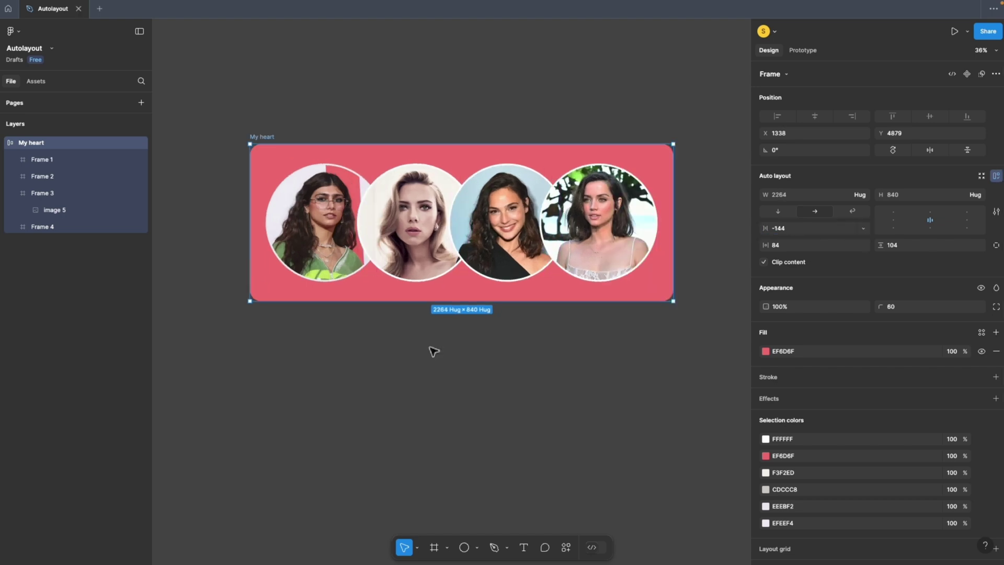
# Step: Set the canvas stacking of the My heart frame to First on top in its auto layout settings
pyautogui.click(320, 222)
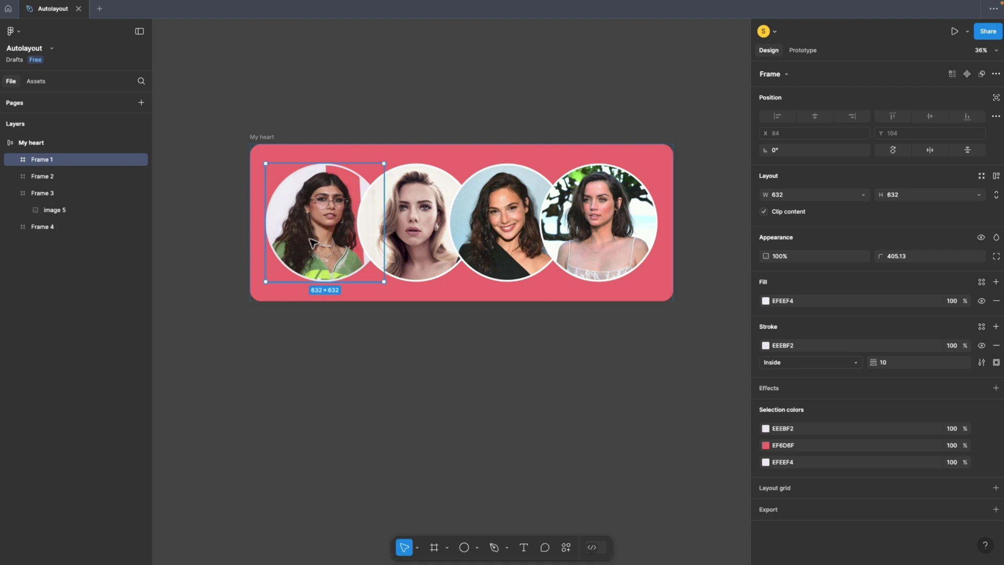
pyautogui.click(266, 138)
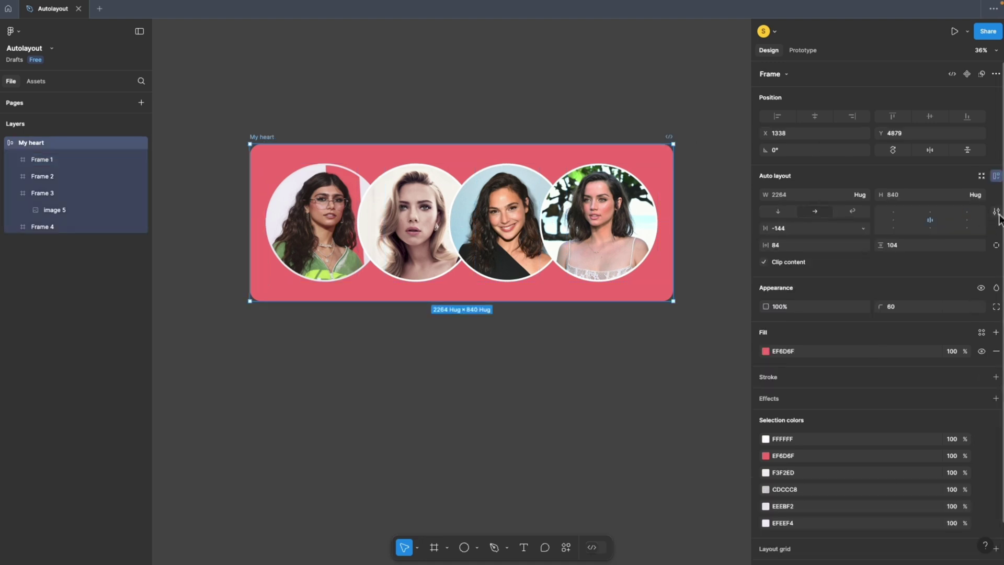
pyautogui.click(996, 212)
pyautogui.moveTo(850, 216); pyautogui.dragTo(635, 319)
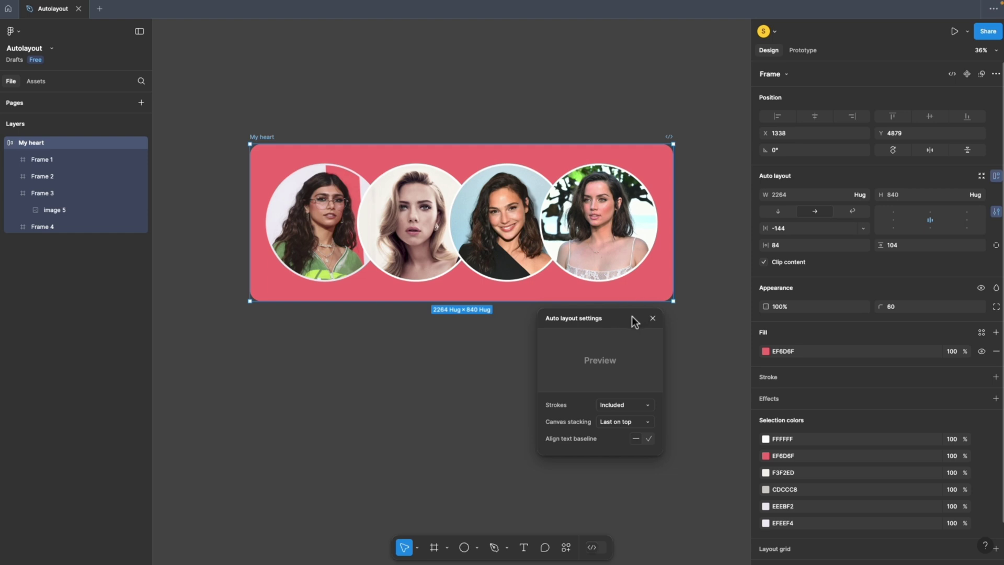
pyautogui.click(610, 421)
pyautogui.click(612, 411)
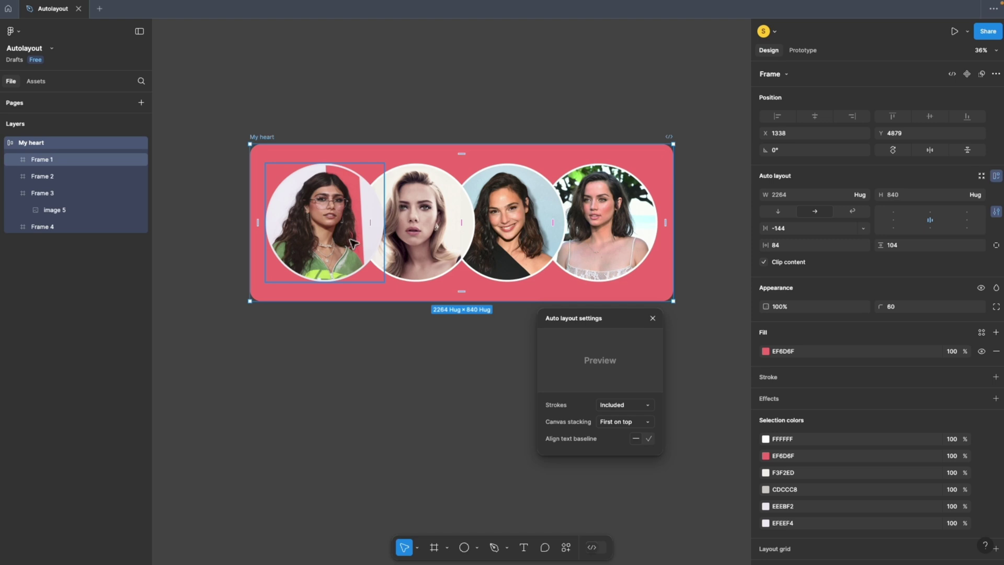
# Step: Compare the portrait overlap by switching canvas stacking to Last on top and back to First on top
pyautogui.click(609, 422)
pyautogui.click(613, 434)
pyautogui.click(617, 426)
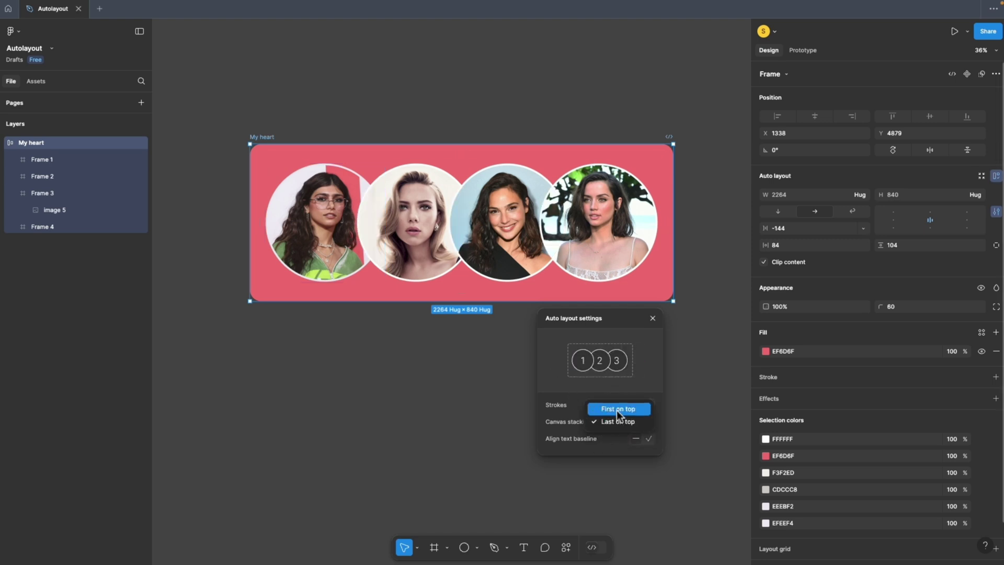
pyautogui.click(616, 410)
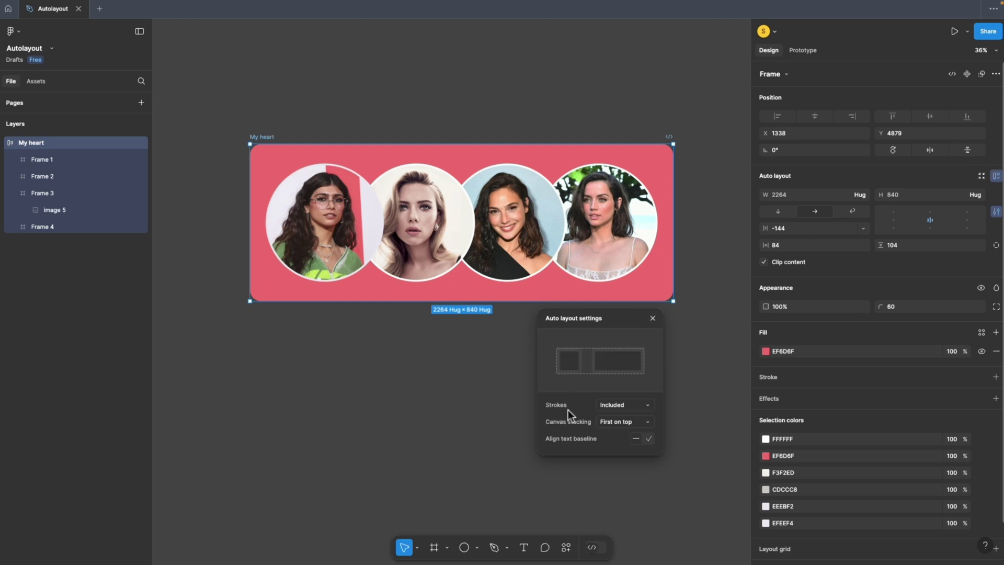
# Step: Set the strokes of the My heart frame to Excluded from layout and close the auto layout settings
pyautogui.click(611, 407)
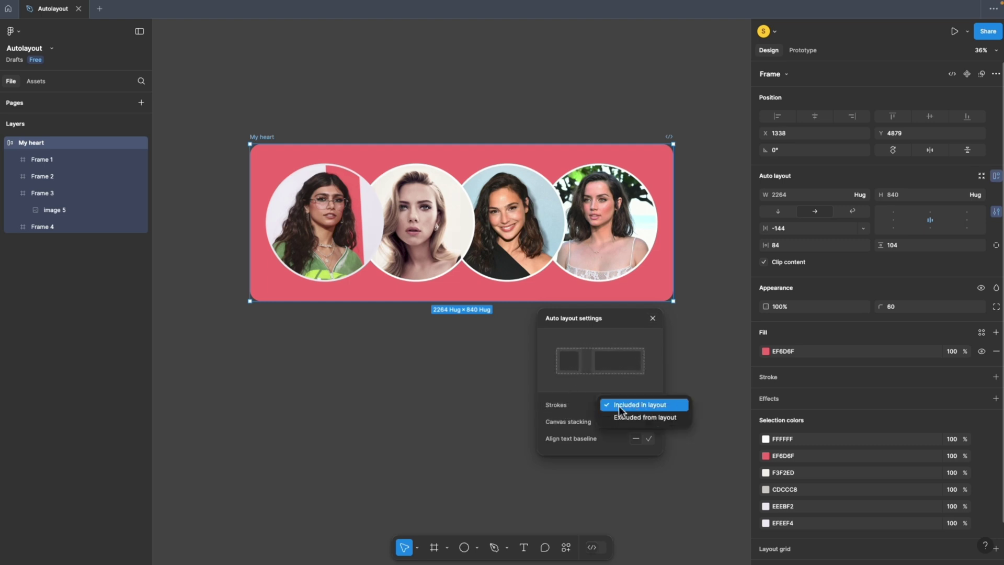
pyautogui.click(637, 418)
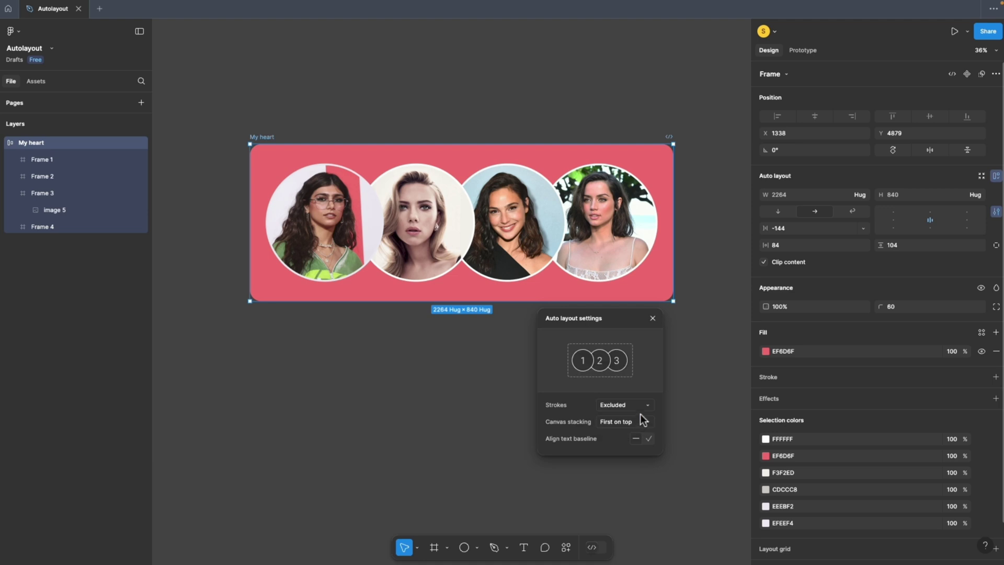
pyautogui.click(652, 318)
pyautogui.click(493, 399)
# Step: Add a black 000000 inside stroke with a weight of 30 to the My heart frame
pyautogui.click(260, 140)
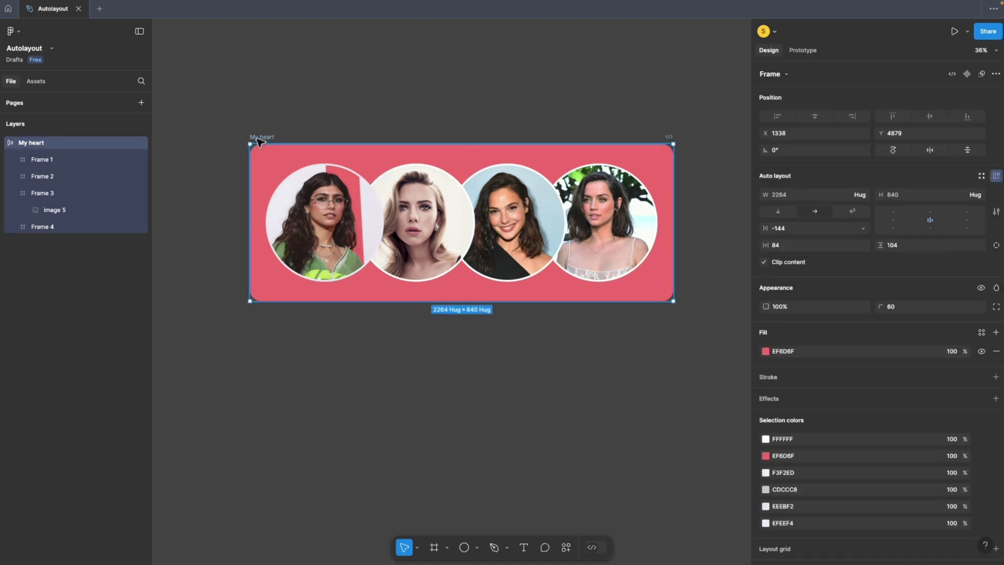
pyautogui.click(996, 378)
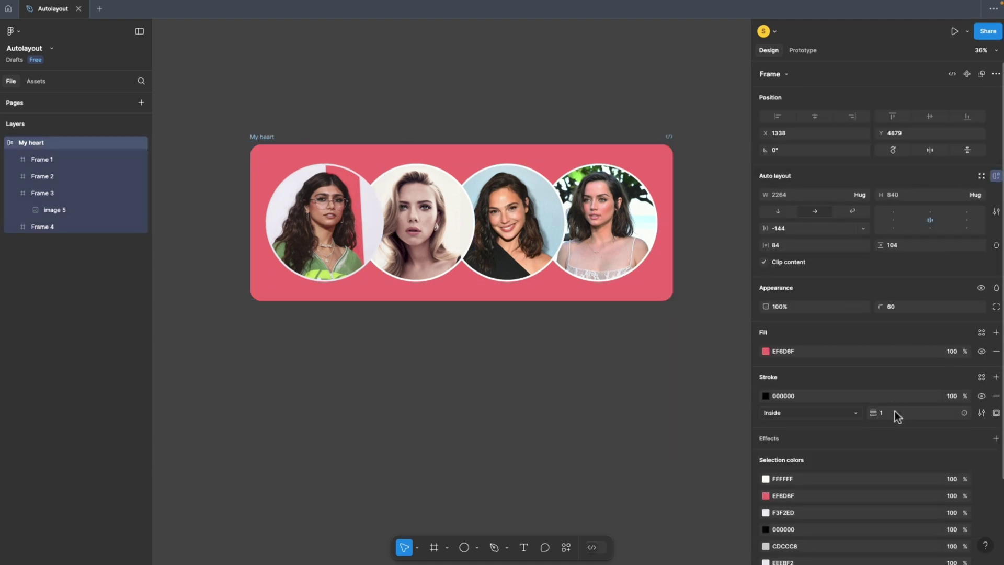
pyautogui.click(897, 413)
pyautogui.write('30')
pyautogui.press('Return')
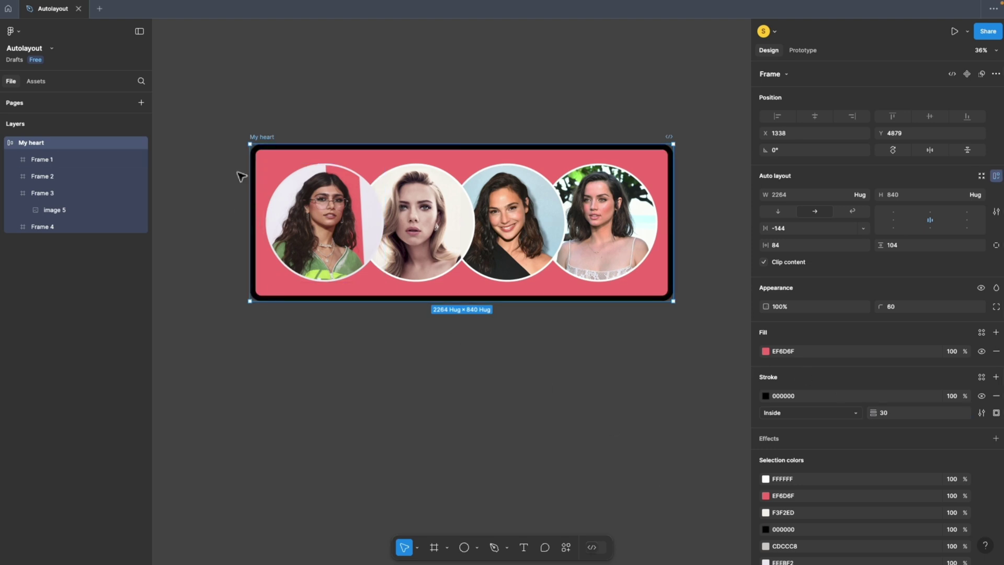
# Step: Examine how the frame's stroke relates to the padding beside the first portrait while strokes are excluded from layout
pyautogui.scroll(10, 229, 216)
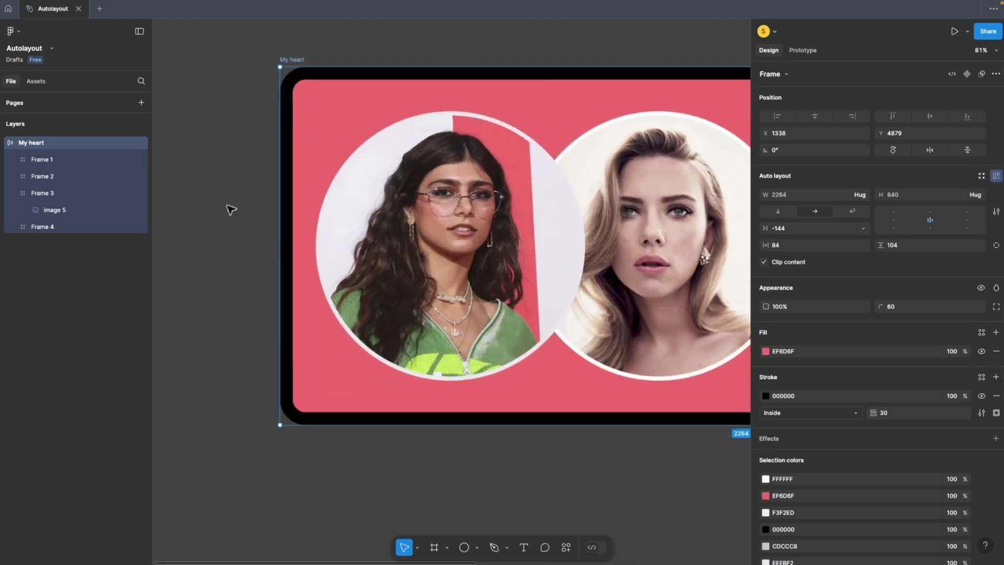
pyautogui.scroll(6, 307, 312)
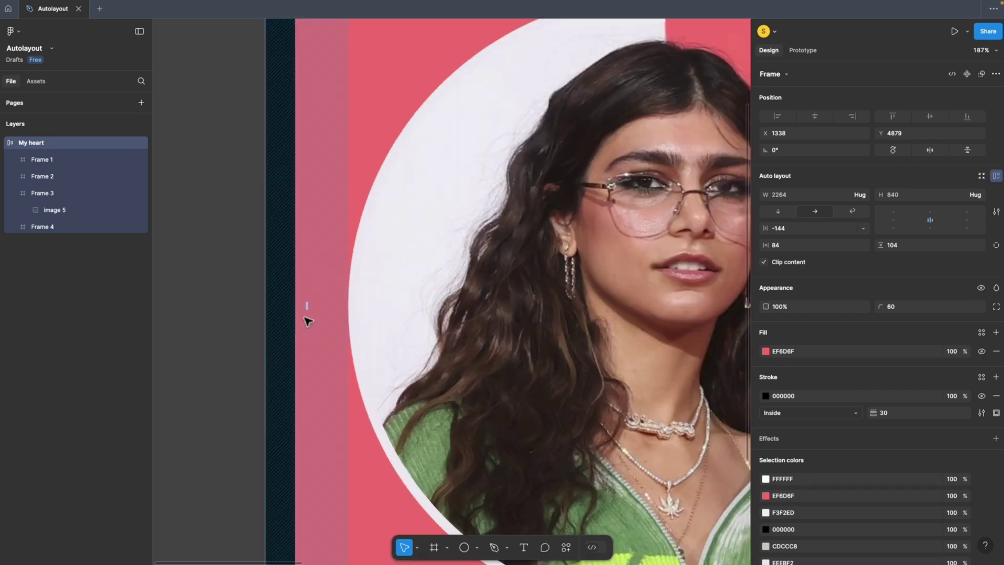
pyautogui.scroll(4, 313, 308)
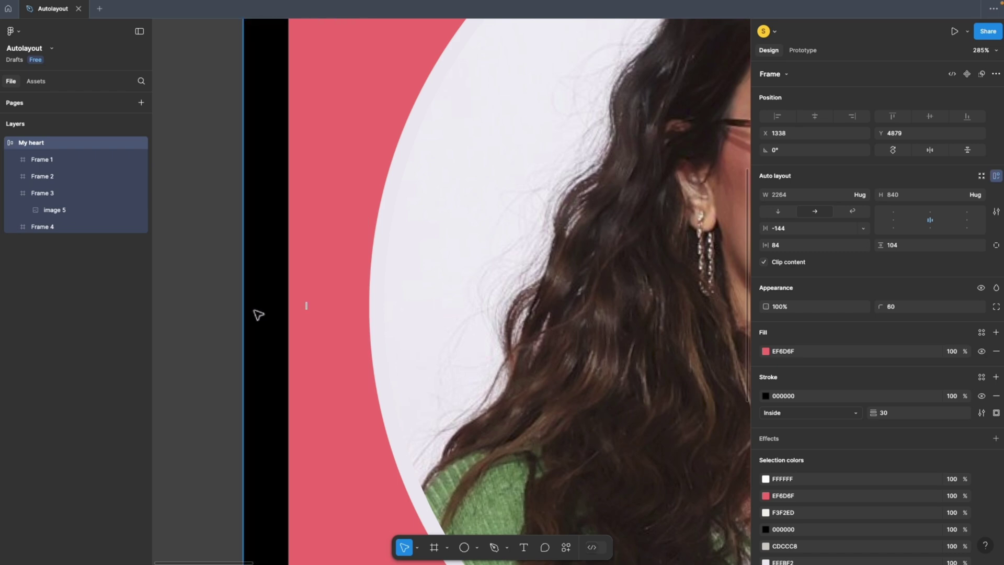
pyautogui.scroll(-4, 259, 314)
pyautogui.scroll(-1, 264, 330)
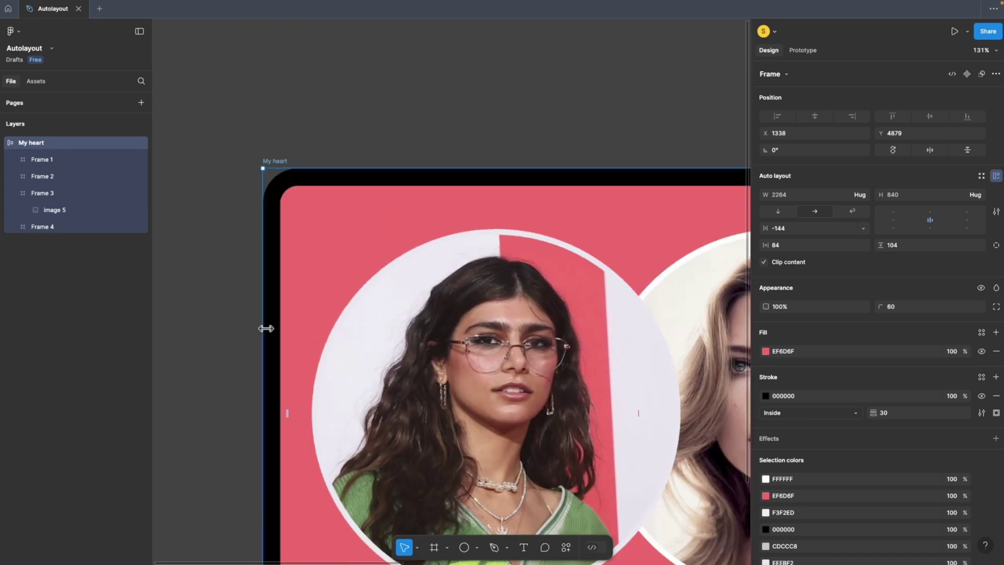
pyautogui.scroll(3, 277, 366)
pyautogui.scroll(3, 304, 269)
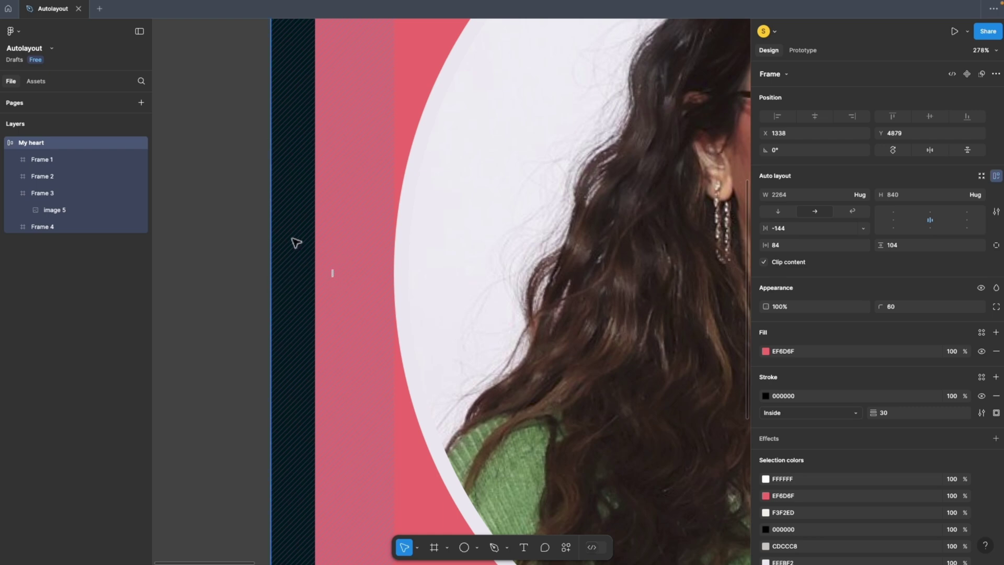
pyautogui.scroll(-2, 295, 283)
pyautogui.scroll(-5, 293, 281)
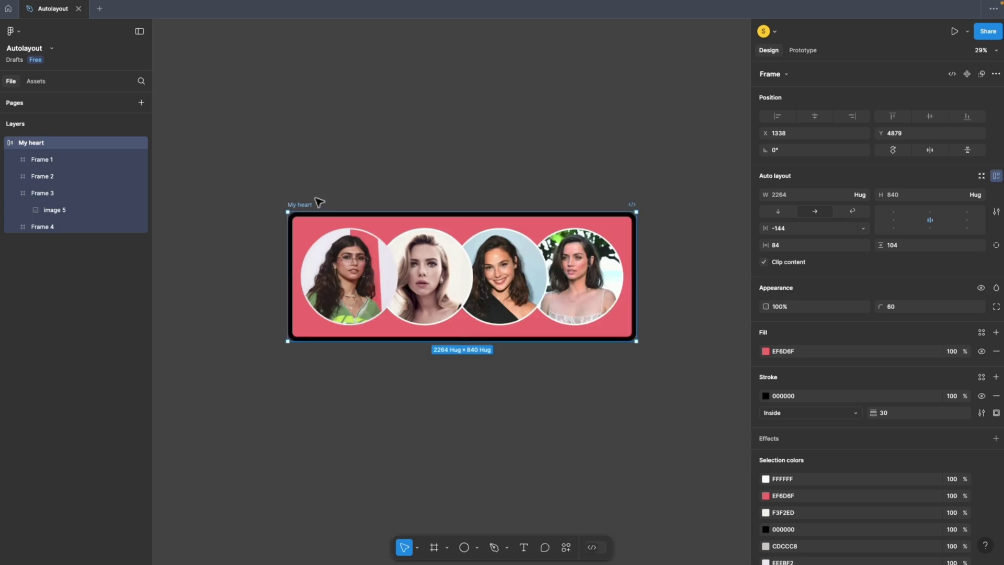
pyautogui.scroll(5, 283, 246)
pyautogui.scroll(-5, 282, 240)
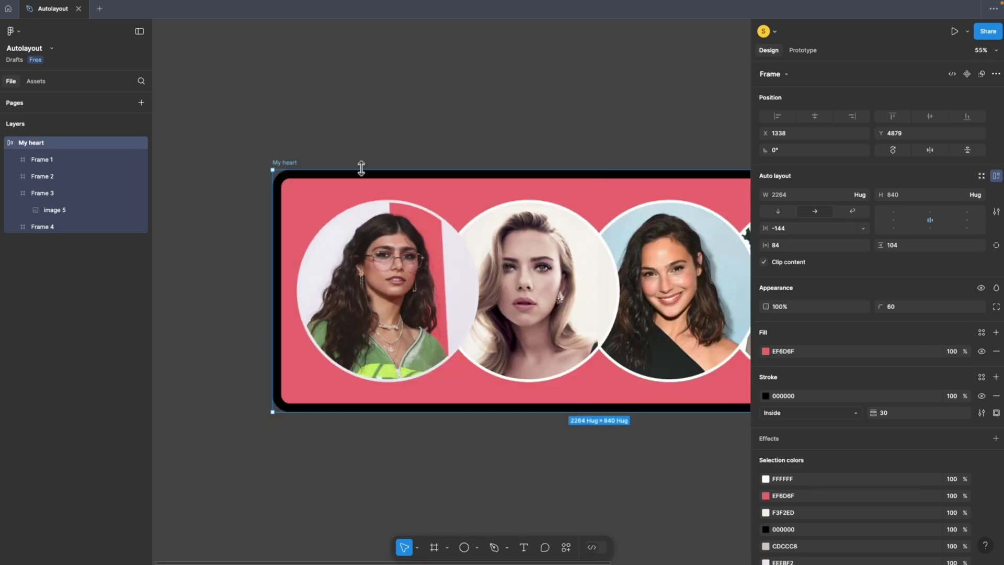
# Step: Set the strokes of the My heart frame to Included in layout and close the auto layout settings
pyautogui.click(996, 211)
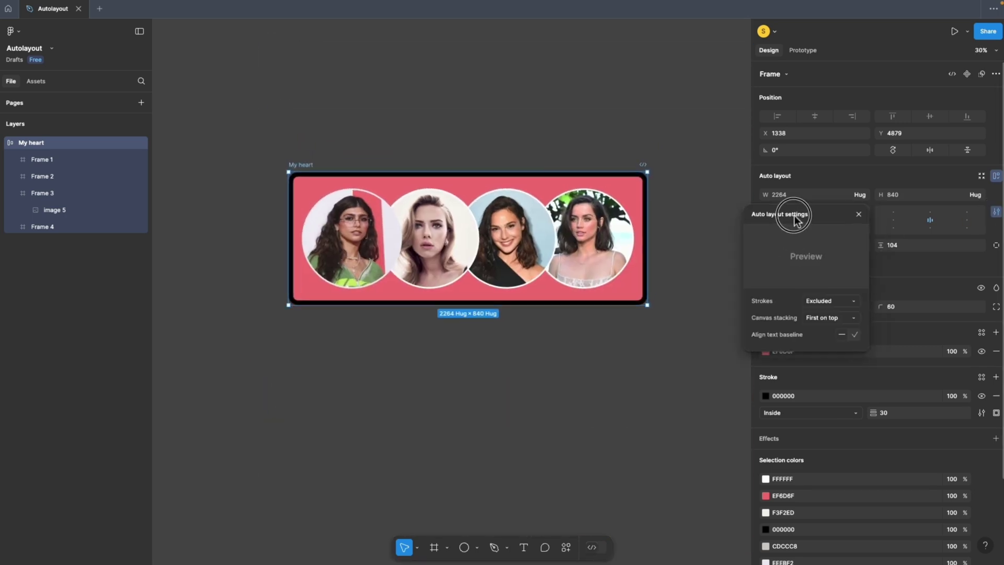
pyautogui.moveTo(797, 215); pyautogui.dragTo(733, 208)
pyautogui.click(757, 286)
pyautogui.click(758, 271)
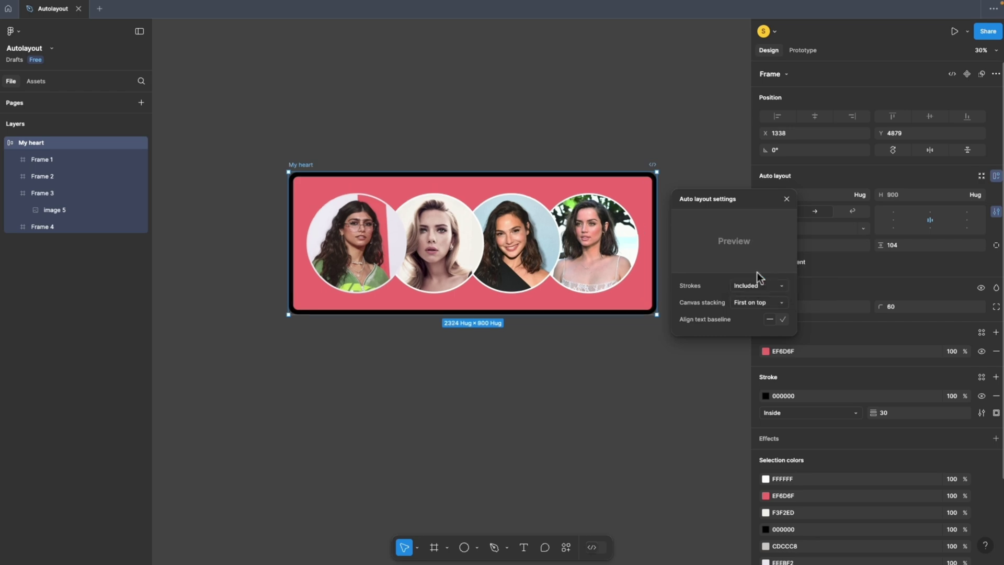
pyautogui.click(786, 199)
# Step: Examine the padding between the frame's stroke and the first portrait while strokes are included in layout
pyautogui.scroll(10, 236, 305)
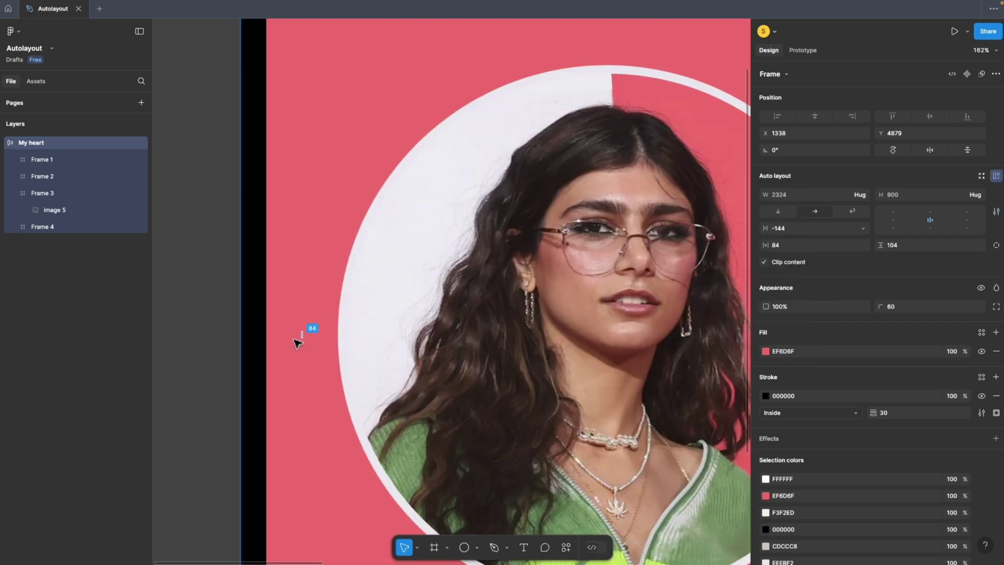
pyautogui.moveTo(298, 340); pyautogui.dragTo(354, 310)
pyautogui.scroll(5, 314, 307)
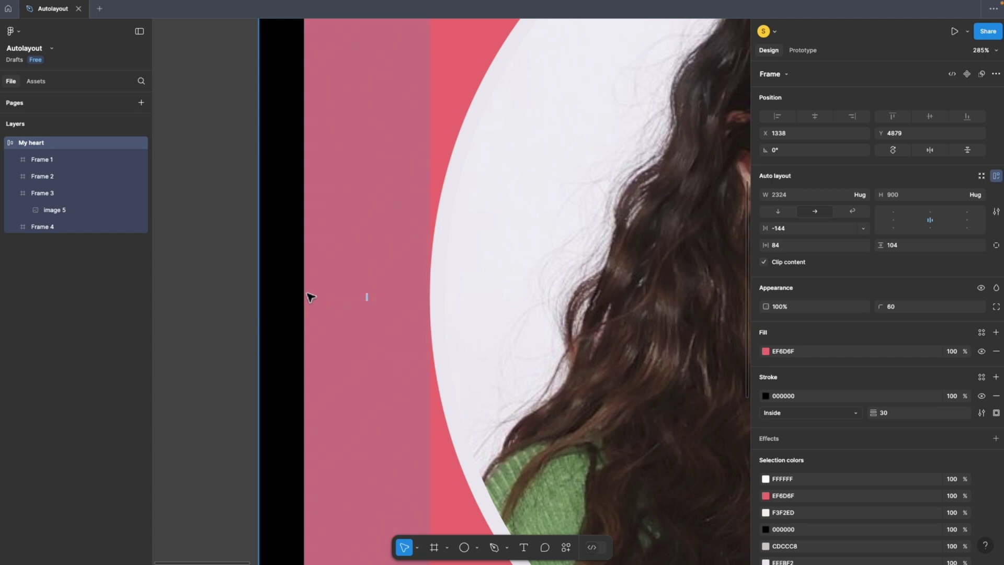
pyautogui.scroll(6, 311, 297)
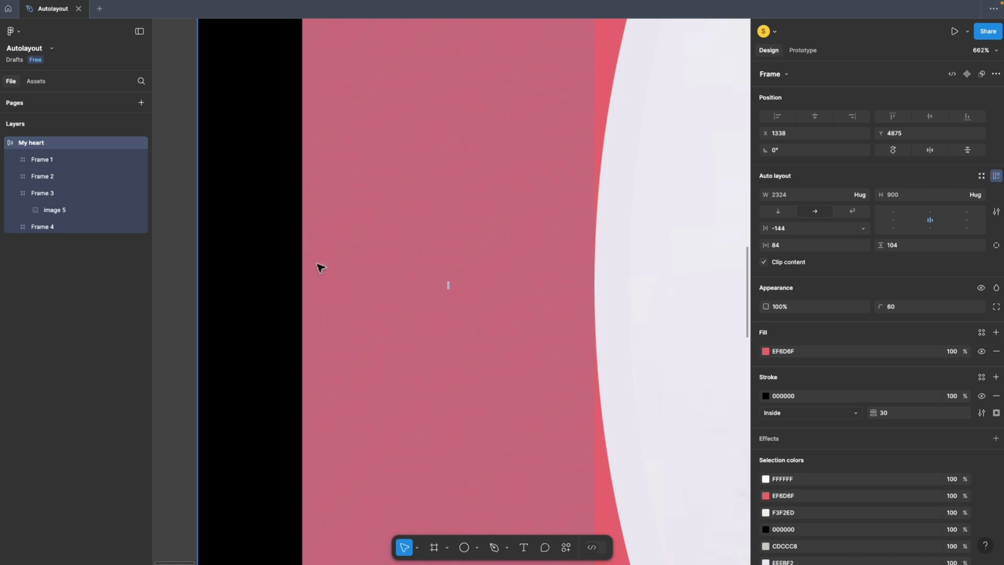
pyautogui.scroll(-10, 417, 318)
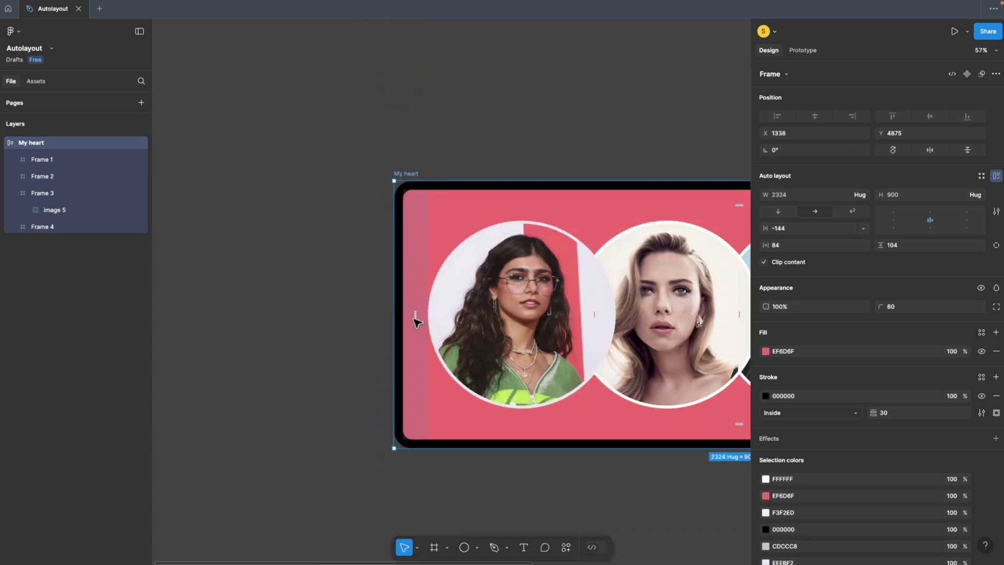
# Step: Set the strokes of the My heart frame to Excluded from layout and close the auto layout settings
pyautogui.scroll(-5, 503, 288)
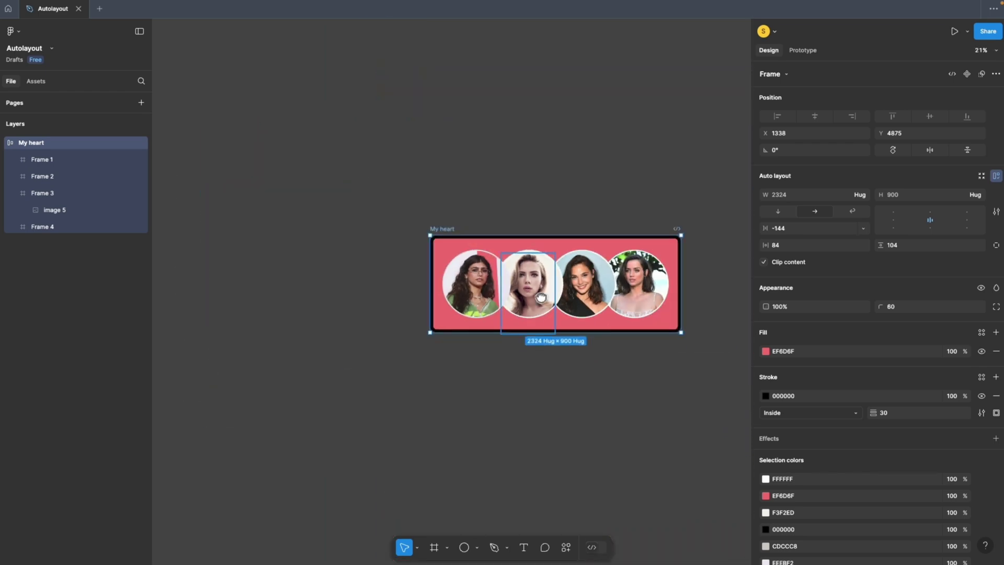
pyautogui.scroll(2, 463, 285)
pyautogui.click(997, 211)
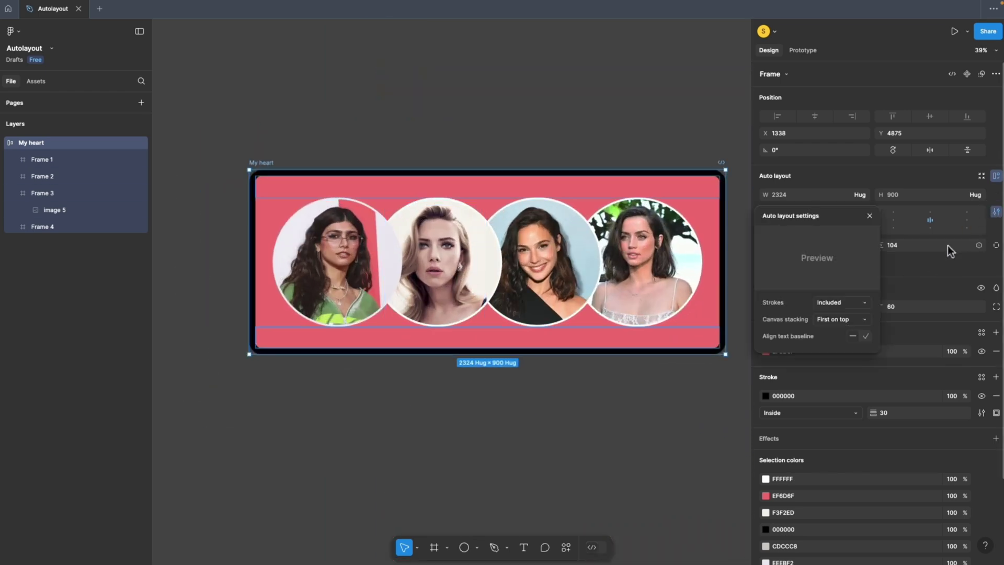
pyautogui.click(854, 302)
pyautogui.click(860, 315)
pyautogui.click(870, 215)
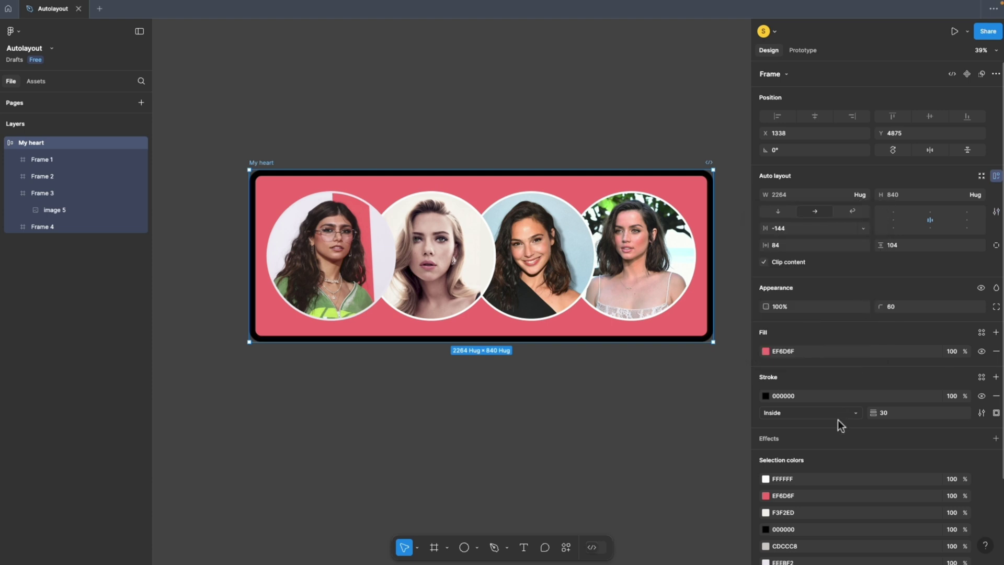
# Step: Remove the black 000000 stroke from the My heart frame and deselect the frame
pyautogui.click(996, 396)
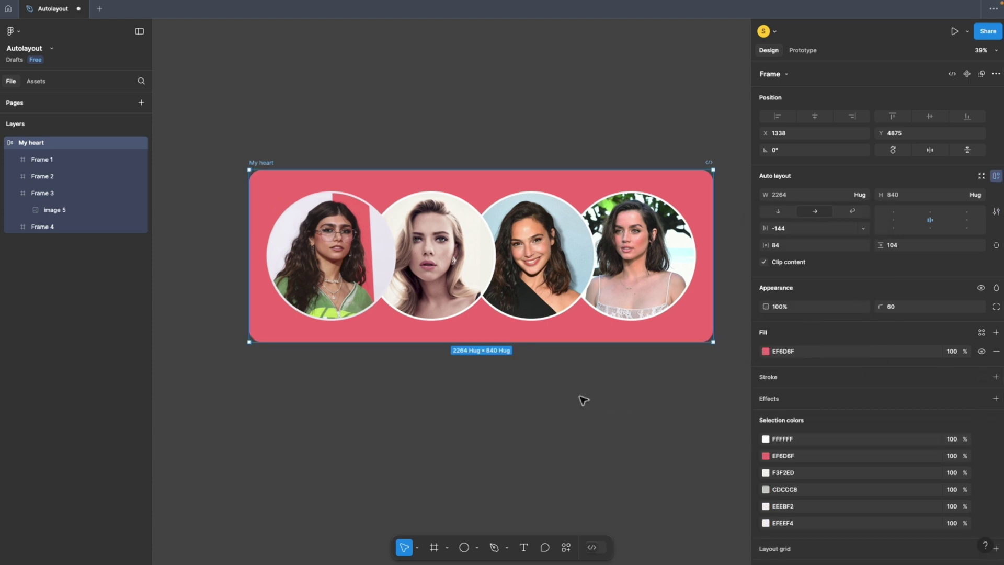
pyautogui.moveTo(582, 399); pyautogui.dragTo(553, 398)
pyautogui.hscroll(-1, 543, 400)
pyautogui.click(470, 395)
pyautogui.scroll(1, 473, 395)
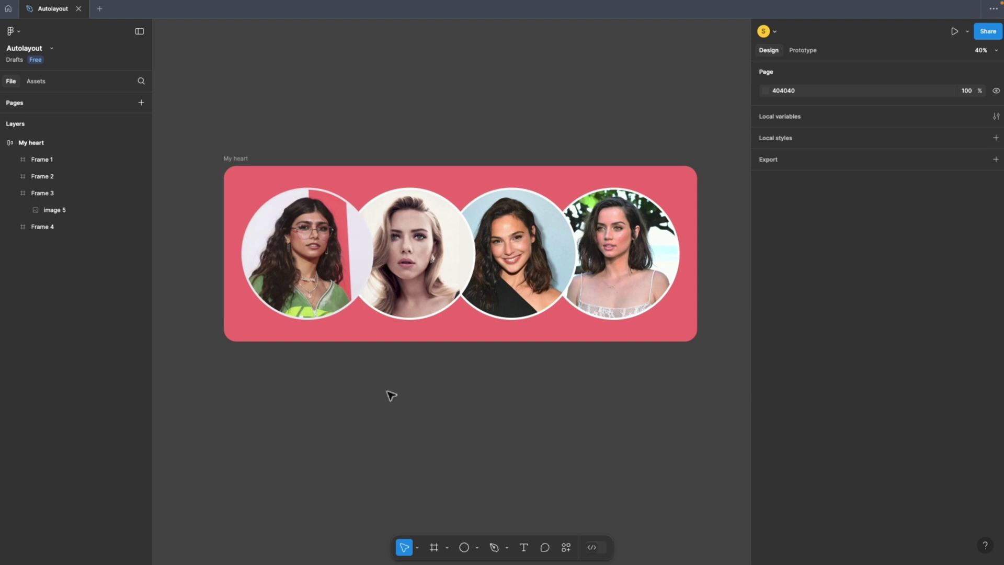
# Step: Add a minimum width of 2000 to the My heart frame
pyautogui.click(234, 160)
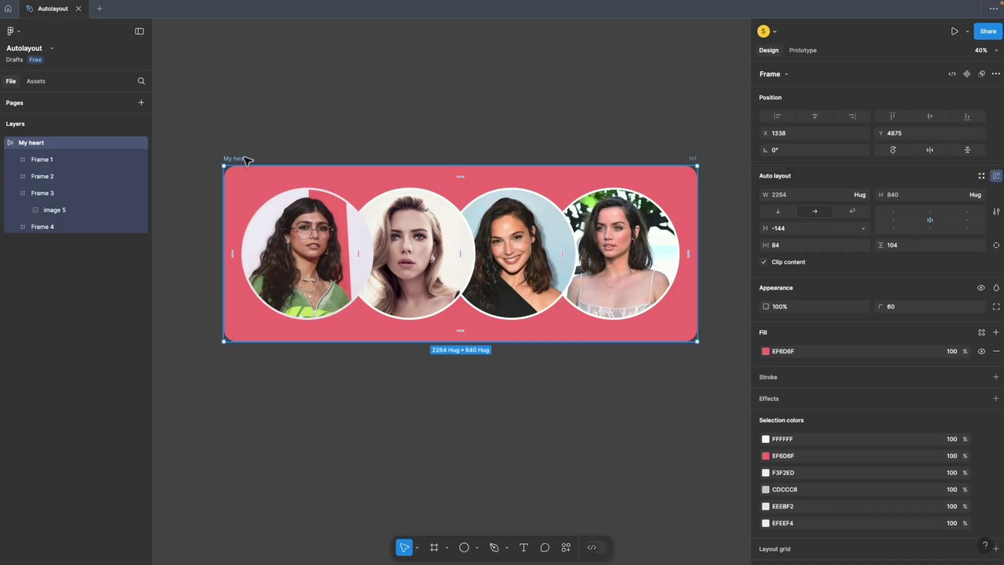
pyautogui.click(862, 194)
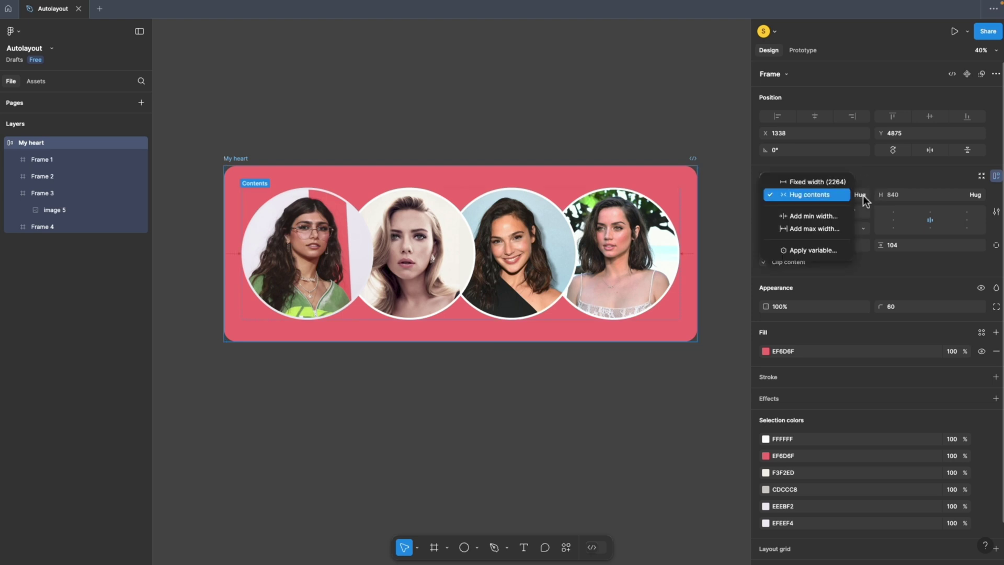
pyautogui.click(807, 216)
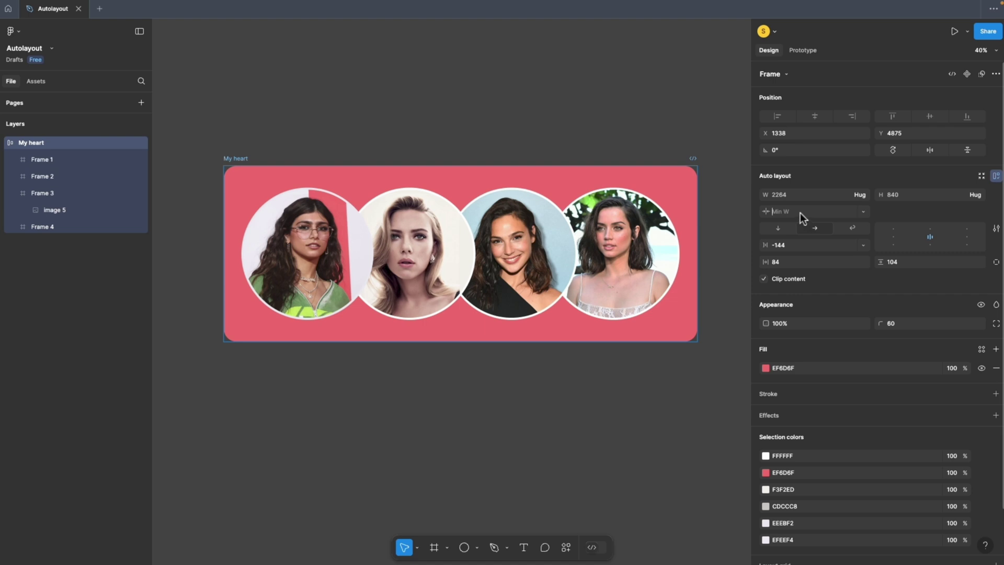
pyautogui.write('2000')
pyautogui.press('Return')
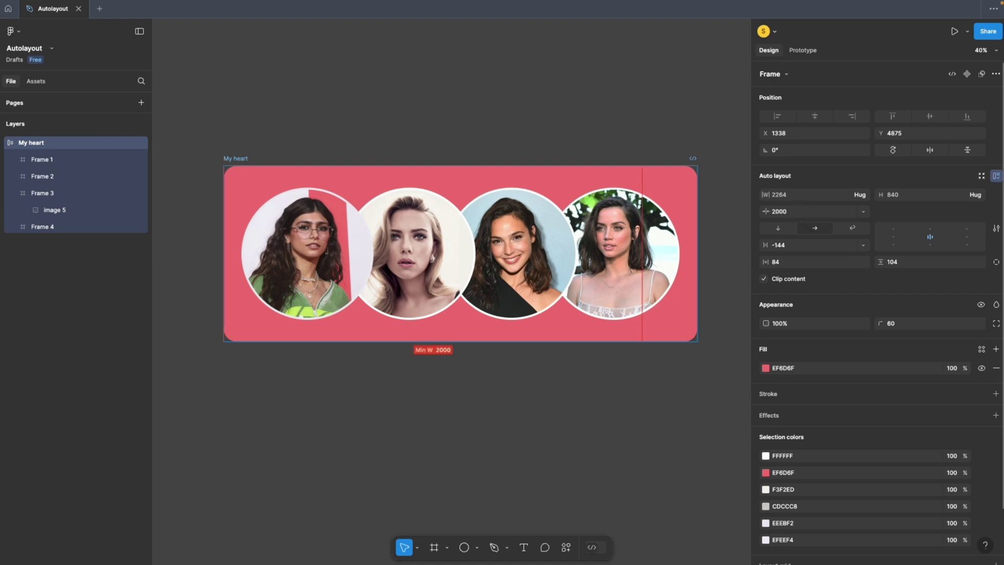
# Step: Add a maximum width of 3000 to the My heart frame and deselect it
pyautogui.click(863, 195)
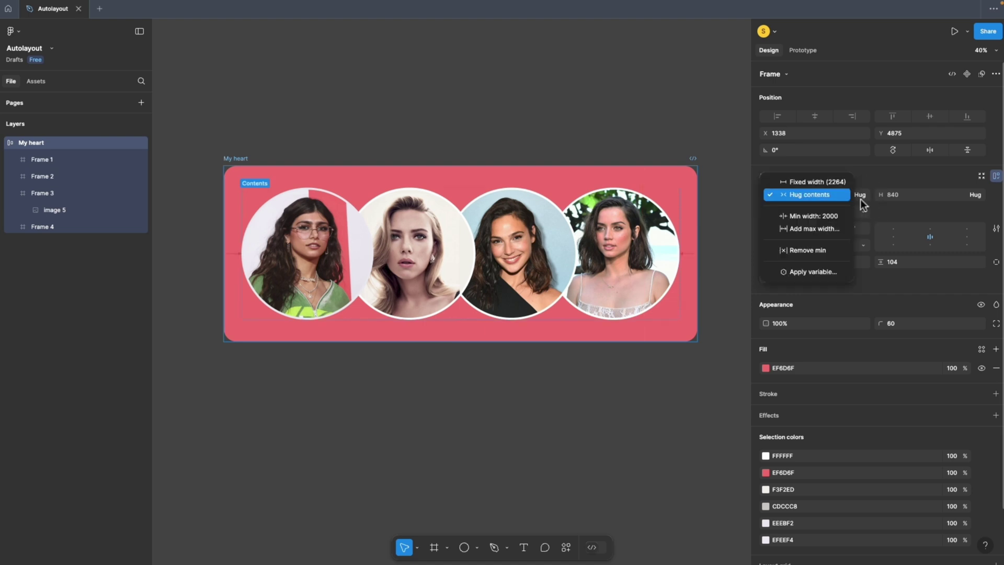
pyautogui.click(821, 230)
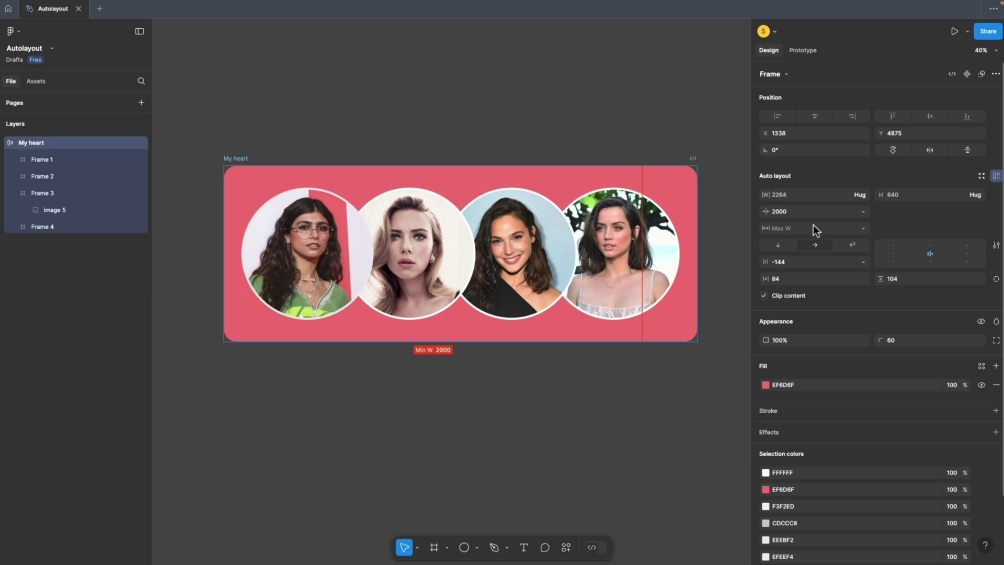
pyautogui.write('3000')
pyautogui.click(397, 127)
# Step: Stretch the My heart frame horizontally to its maximum width of 3000 and check its width sizing options
pyautogui.scroll(-3, 397, 127)
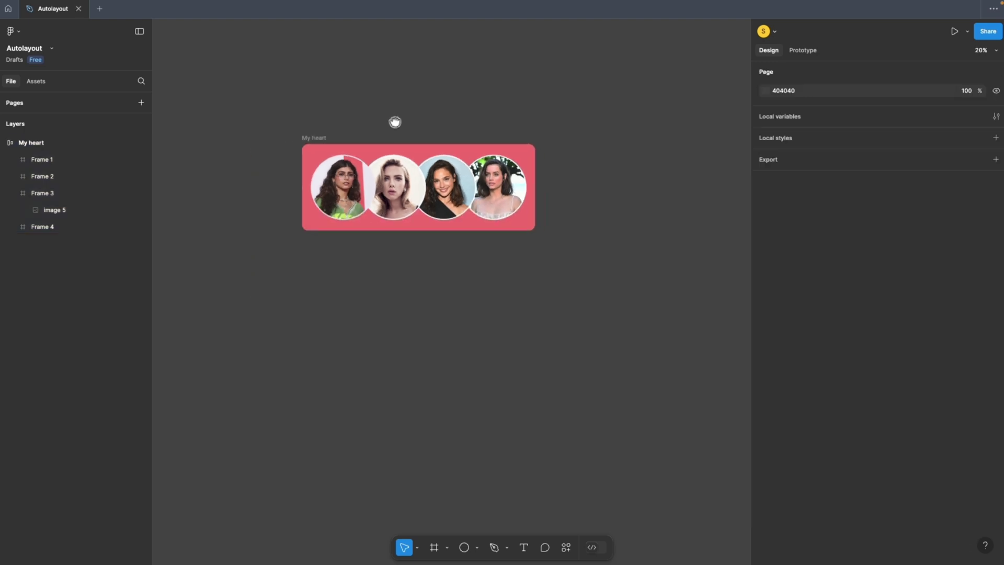
pyautogui.moveTo(395, 123); pyautogui.dragTo(287, 152)
pyautogui.click(247, 169)
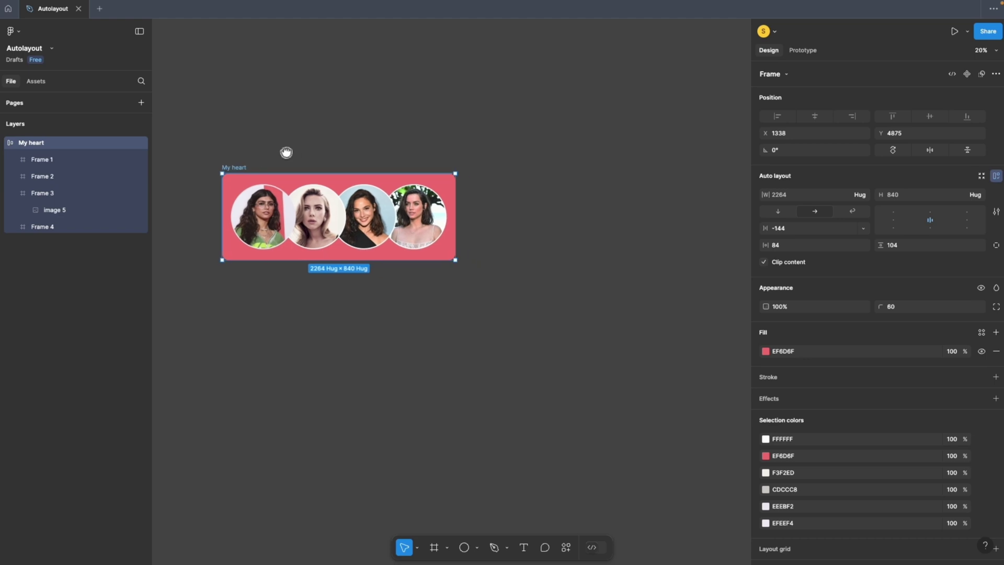
pyautogui.moveTo(456, 203); pyautogui.dragTo(599, 203)
pyautogui.hscroll(-3, 418, 117)
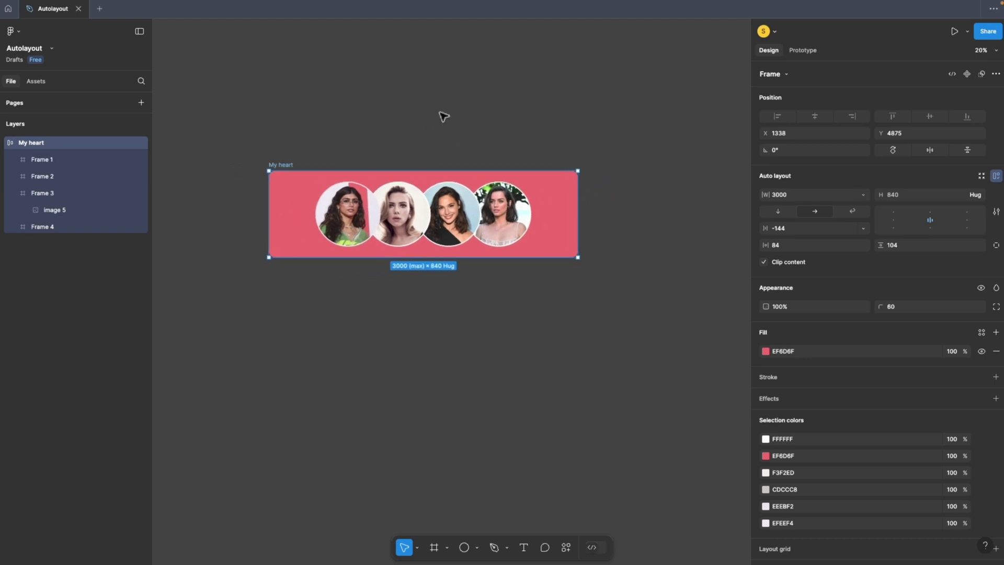
pyautogui.scroll(3, 445, 123)
pyautogui.hscroll(-2, 460, 123)
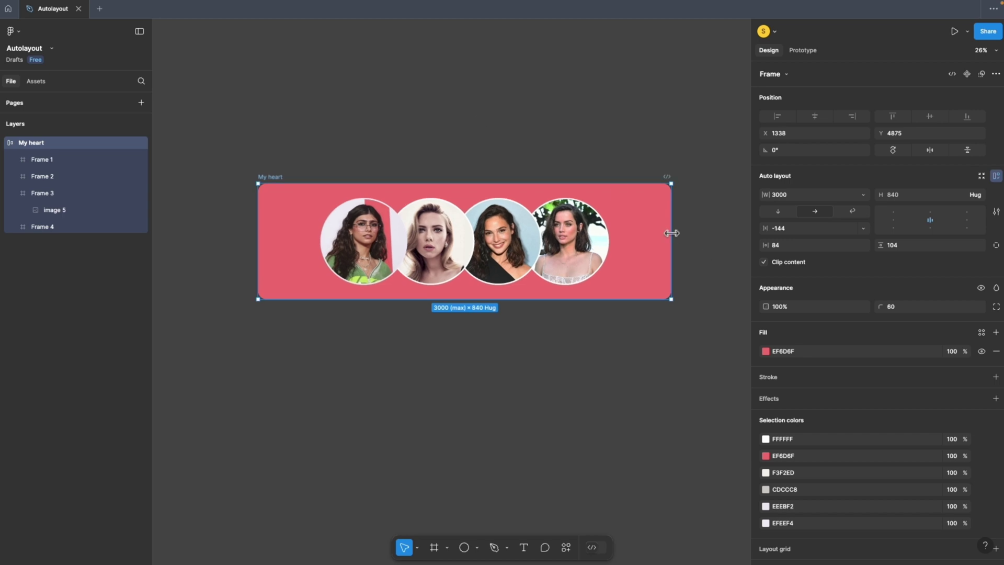
pyautogui.moveTo(673, 230)
pyautogui.mouseDown()
pyautogui.moveTo(621, 227)
pyautogui.moveTo(691, 232)
pyautogui.mouseUp()
pyautogui.click(863, 194)
pyautogui.press('Escape')
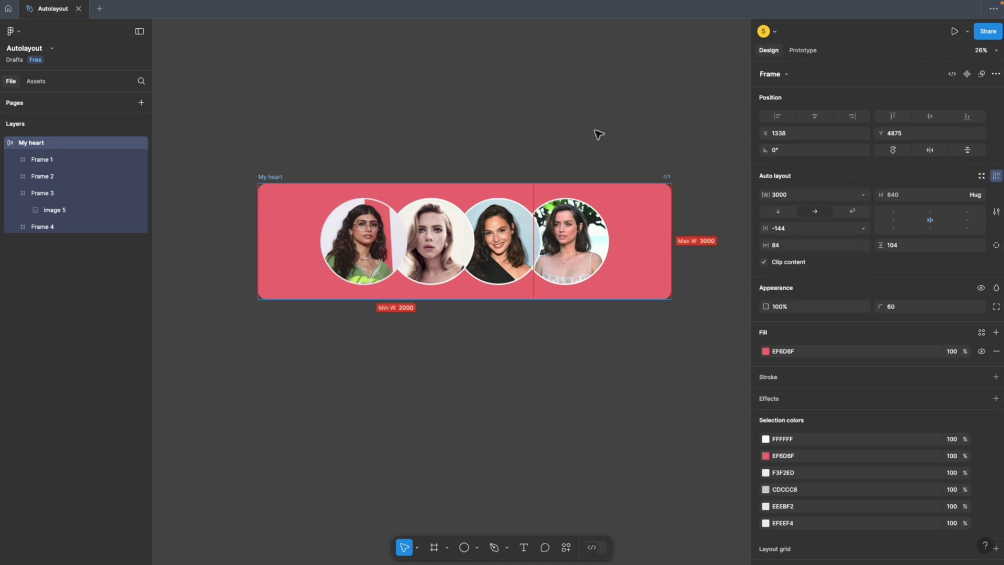
pyautogui.click(609, 134)
# Step: Shrink the My heart frame horizontally to its minimum width of 2000
pyautogui.click(275, 178)
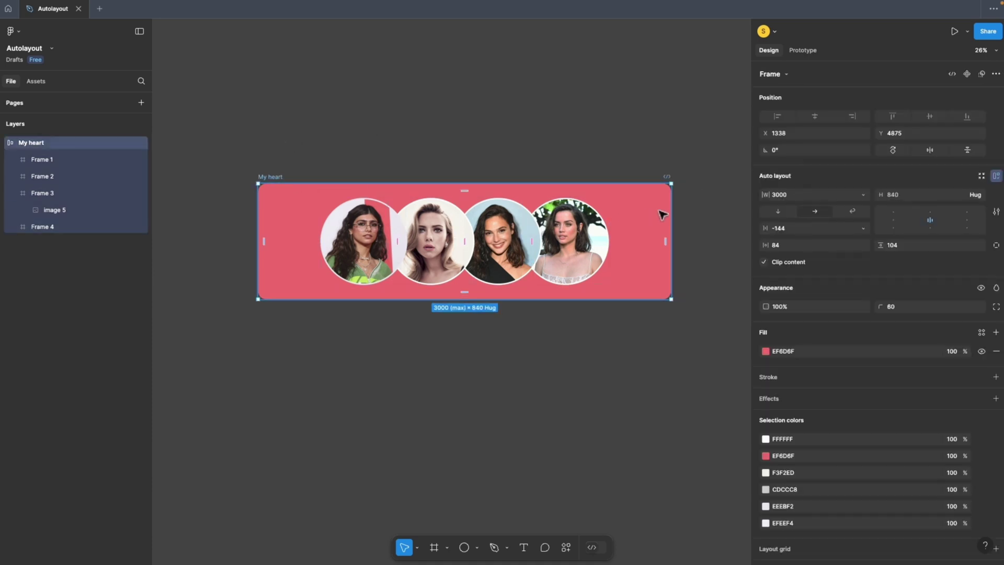
pyautogui.moveTo(671, 214); pyautogui.dragTo(462, 201)
pyautogui.hscroll(-3, 485, 148)
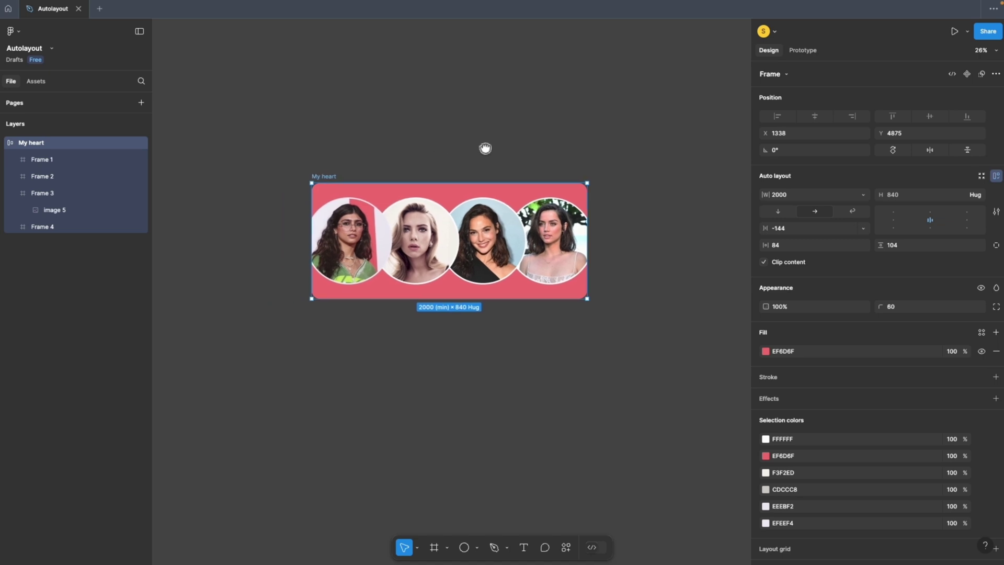
pyautogui.moveTo(596, 250); pyautogui.dragTo(352, 240)
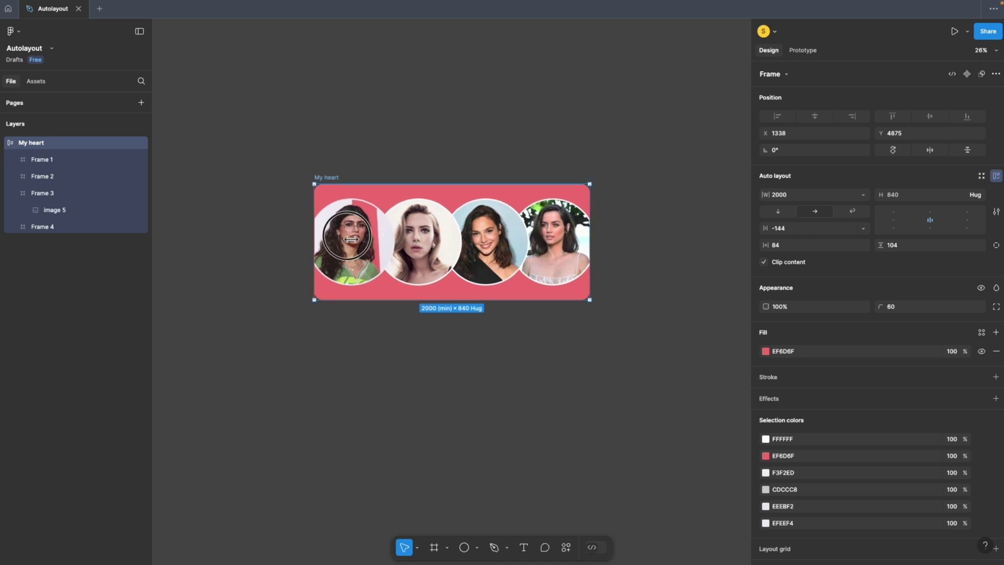
# Step: Remove both the minimum and maximum width limits from the My heart frame and deselect it
pyautogui.click(860, 195)
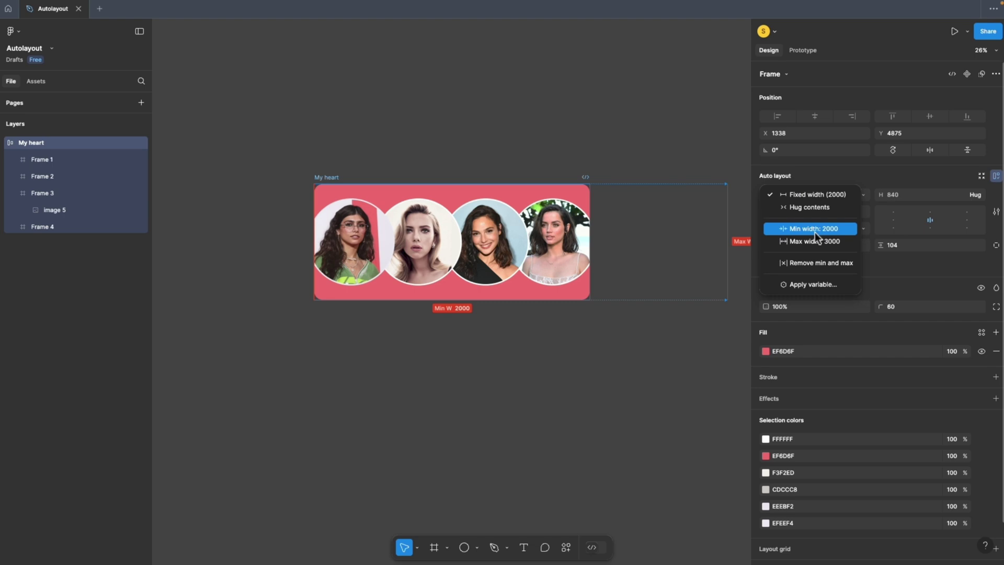
pyautogui.click(815, 231)
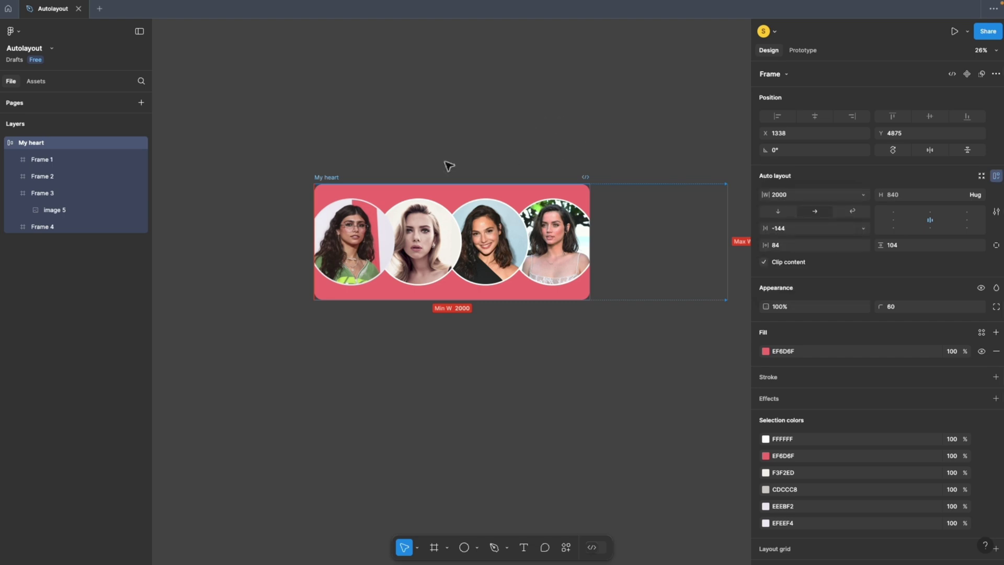
pyautogui.click(861, 194)
pyautogui.click(823, 264)
pyautogui.click(509, 150)
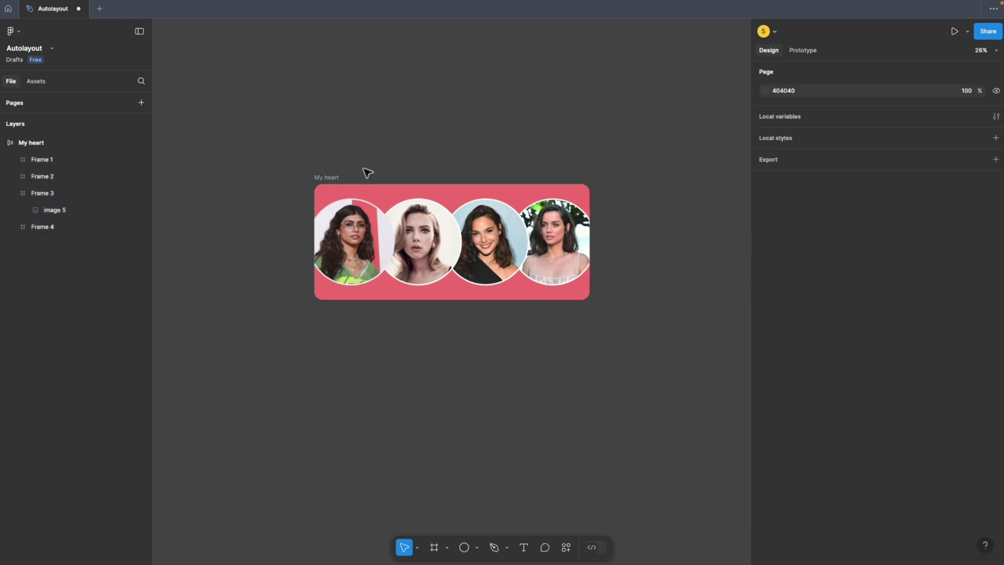
# Step: Widen the My heart frame freely to about 2531 and deselect it
pyautogui.click(580, 219)
pyautogui.moveTo(589, 222); pyautogui.dragTo(666, 221)
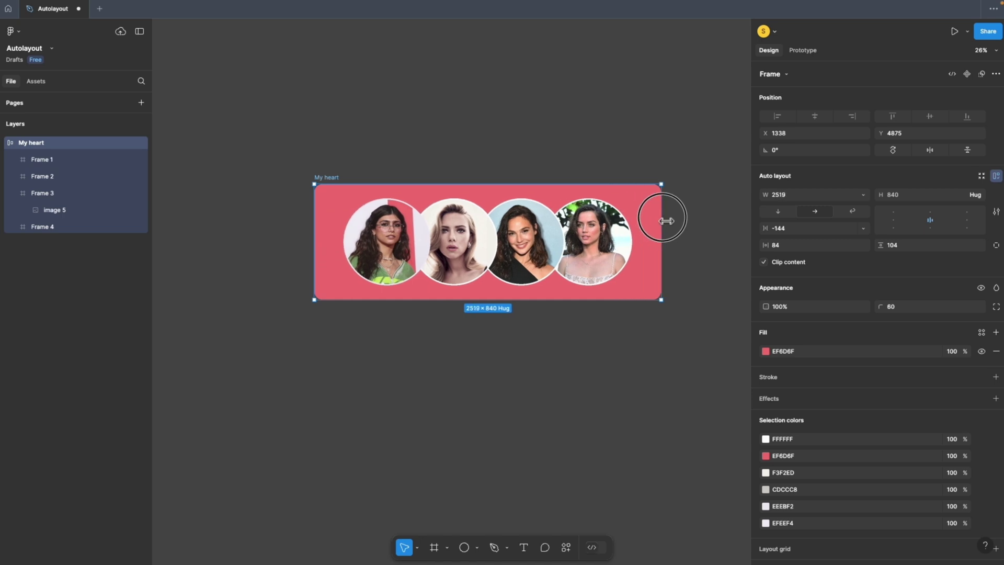
pyautogui.click(478, 401)
pyautogui.scroll(3, 480, 387)
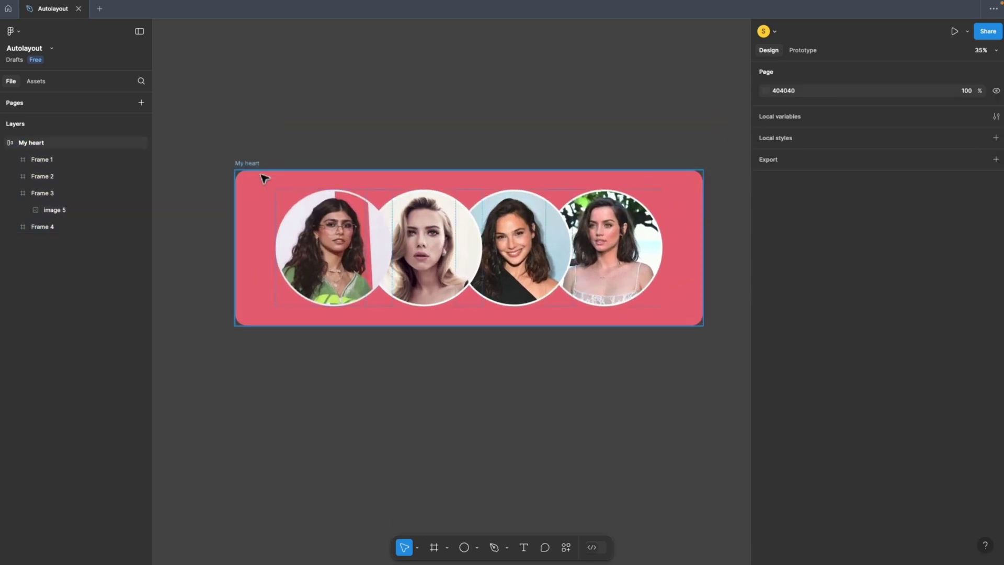
# Step: Review the height and width sizing options of the My heart frame, including fixed, hug contents, min and max
pyautogui.click(264, 179)
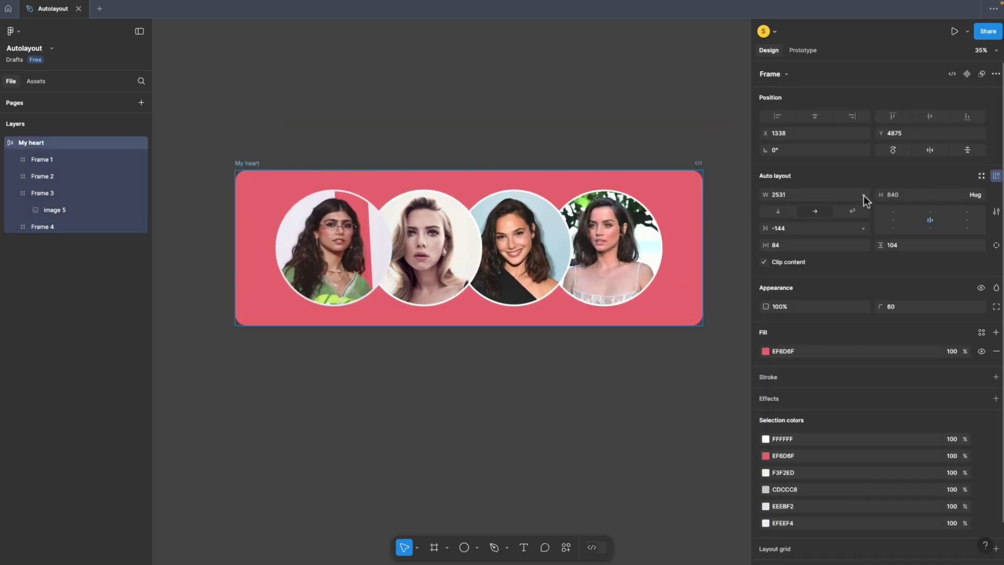
pyautogui.click(975, 196)
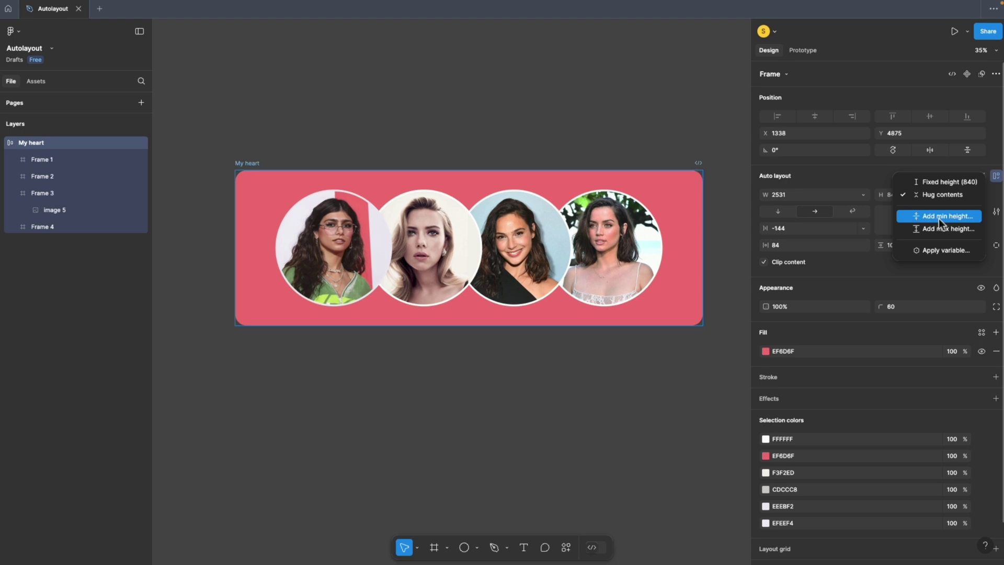
pyautogui.click(865, 178)
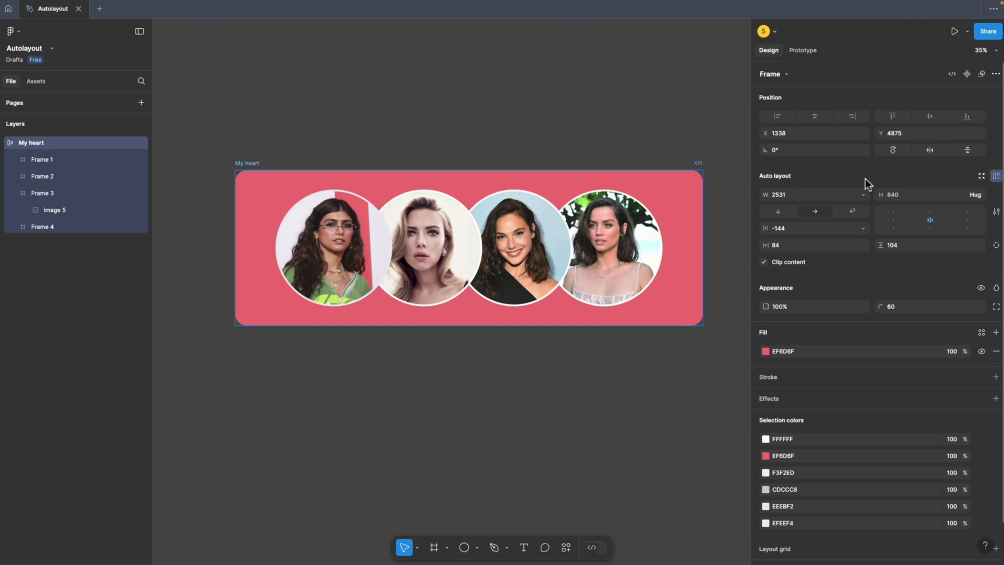
pyautogui.click(863, 194)
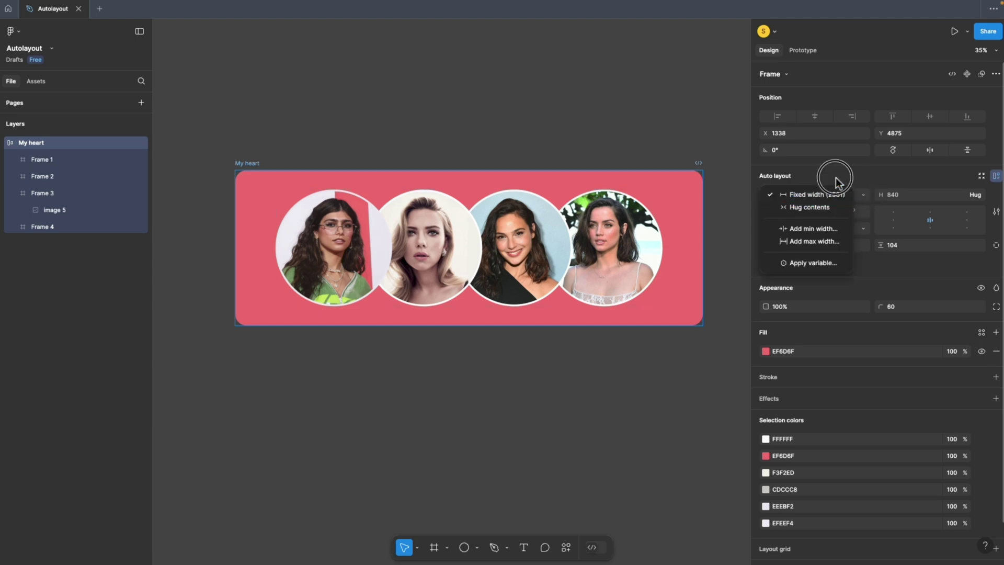
pyautogui.click(862, 195)
pyautogui.click(863, 195)
pyautogui.click(857, 169)
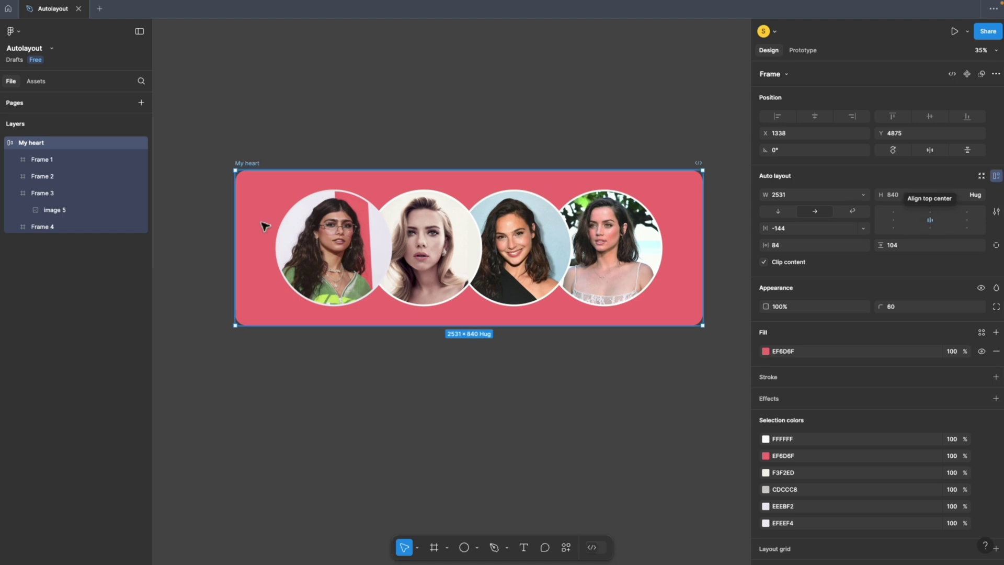
# Step: Review the width sizing options of the first portrait, Frame 1, including Fill container, and reselect the My heart frame
pyautogui.click(285, 236)
pyautogui.click(863, 195)
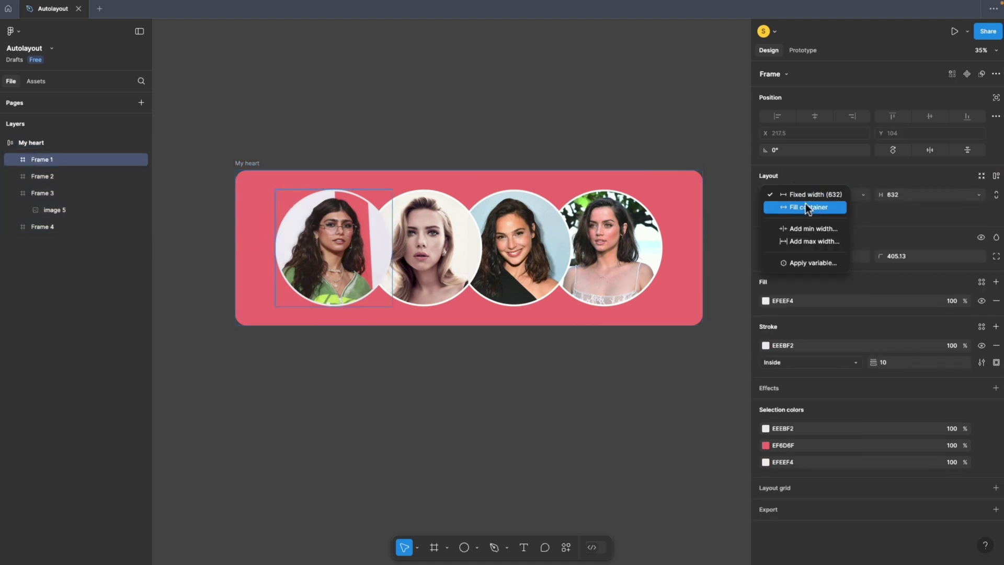
pyautogui.click(475, 129)
pyautogui.click(474, 129)
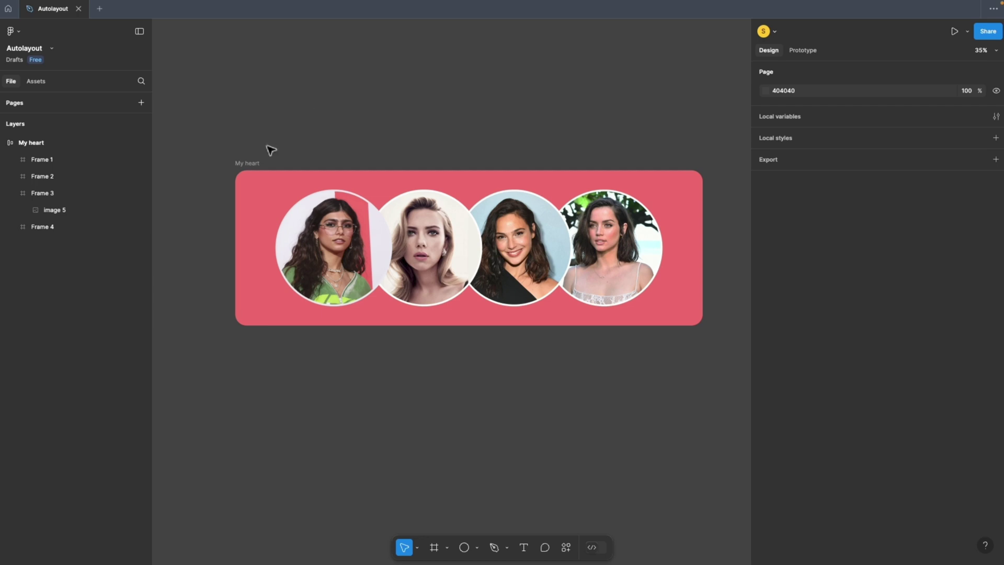
pyautogui.click(255, 164)
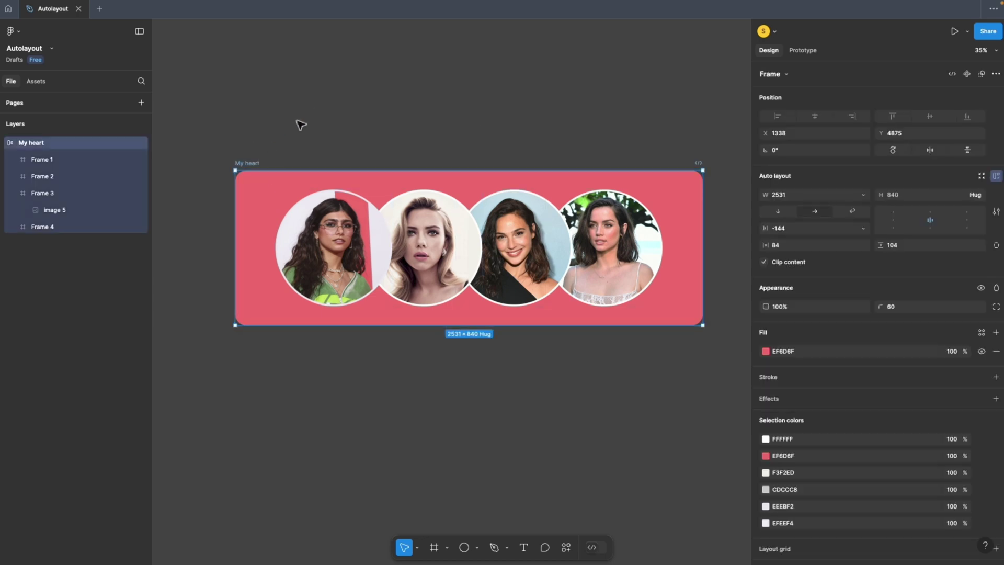